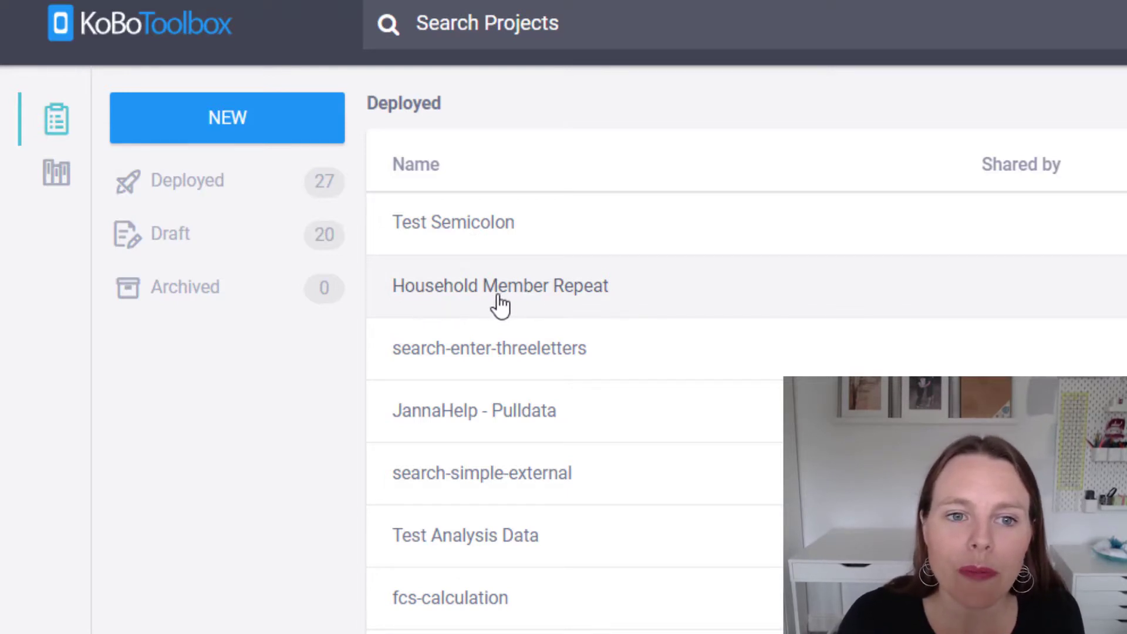
Export the Household Member Repeat project's data as XLS with labels and download the newest export.
{"action": "left_click", "coordinate": [505, 304]}
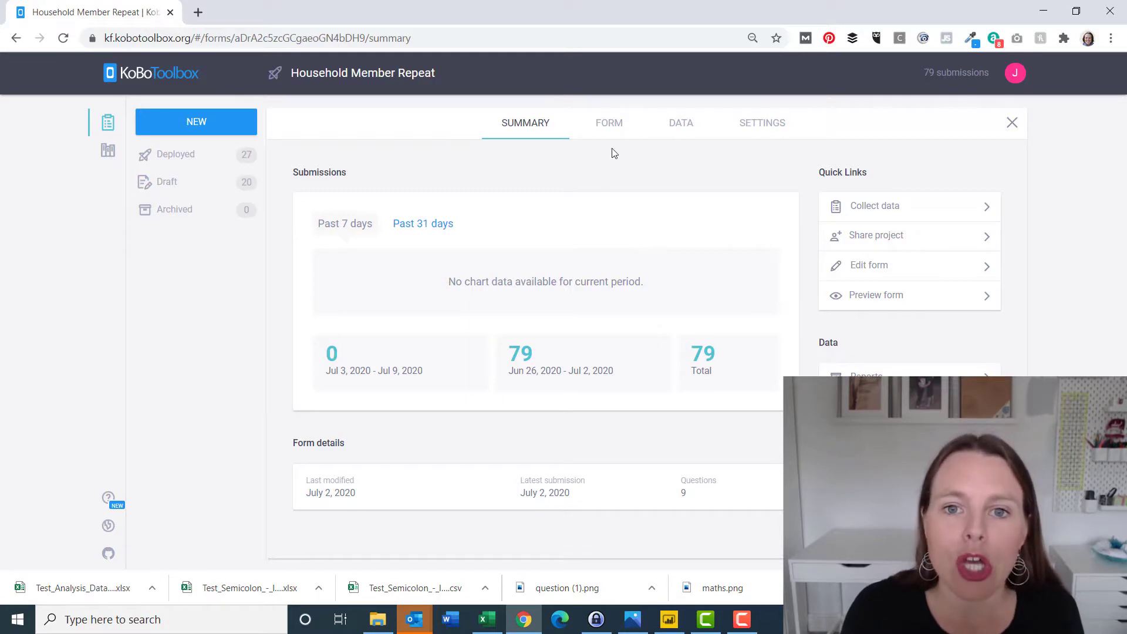
{"action": "left_click", "coordinate": [682, 126]}
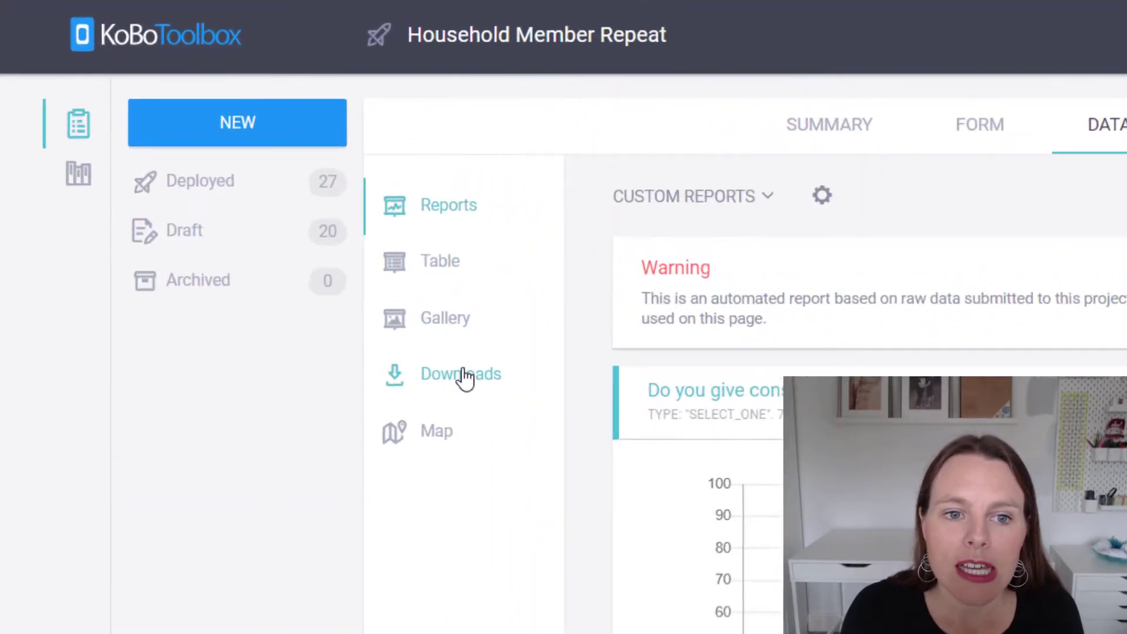
{"action": "left_click", "coordinate": [322, 263]}
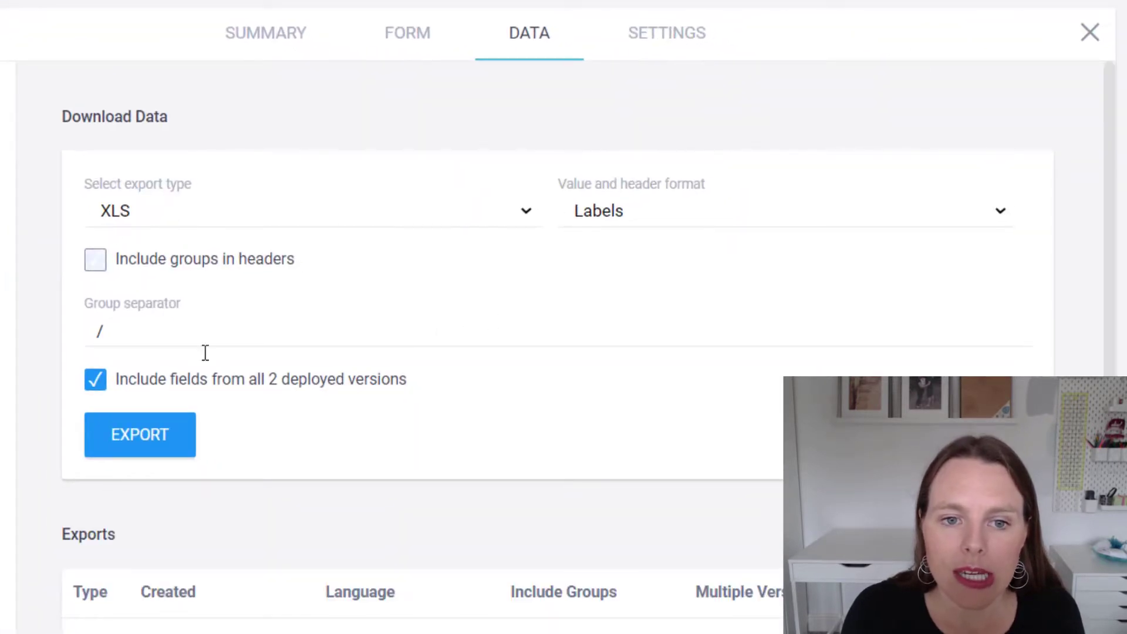
{"action": "left_click", "coordinate": [146, 447]}
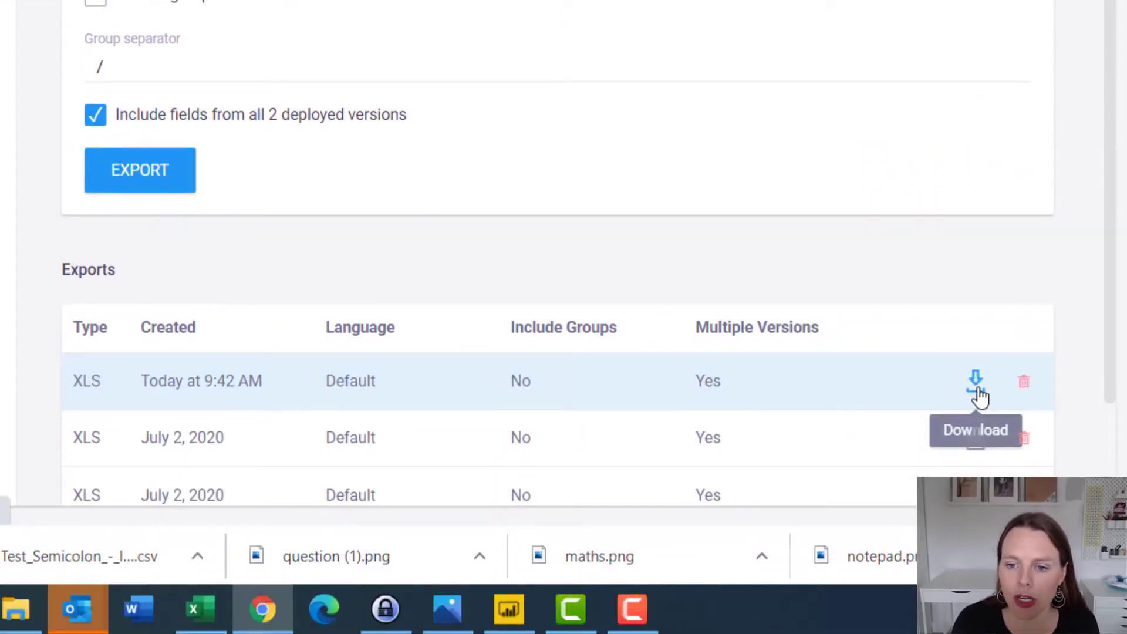
{"action": "left_click", "coordinate": [976, 383]}
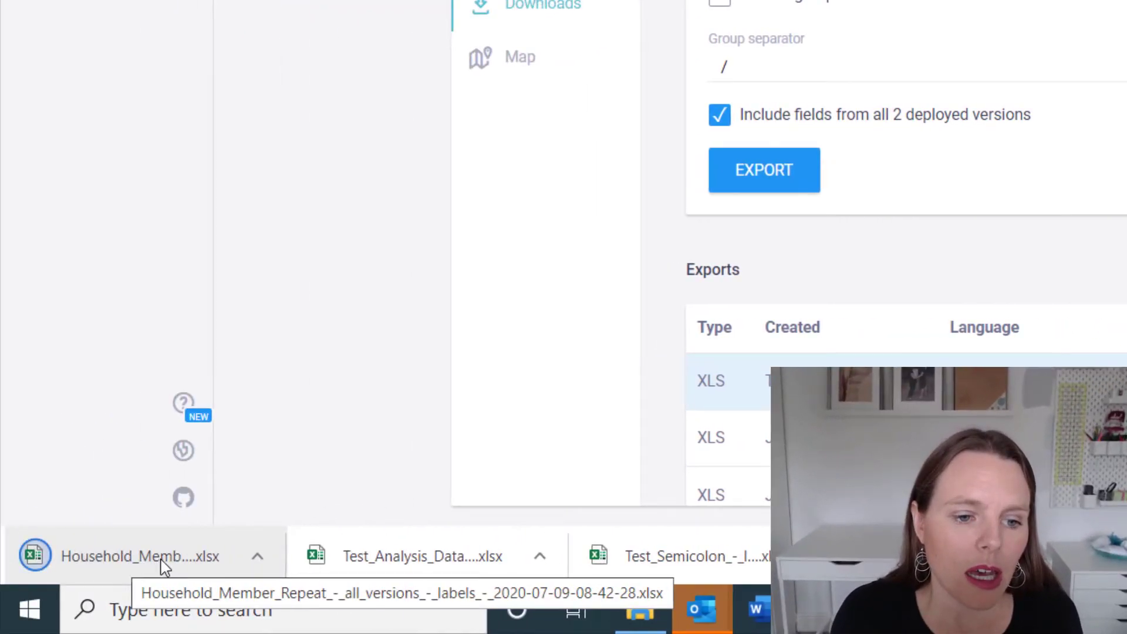
Open the downloaded Household Member Repeat workbook in Excel, enable editing, and fit column F to its contents.
{"action": "left_click", "coordinate": [229, 568]}
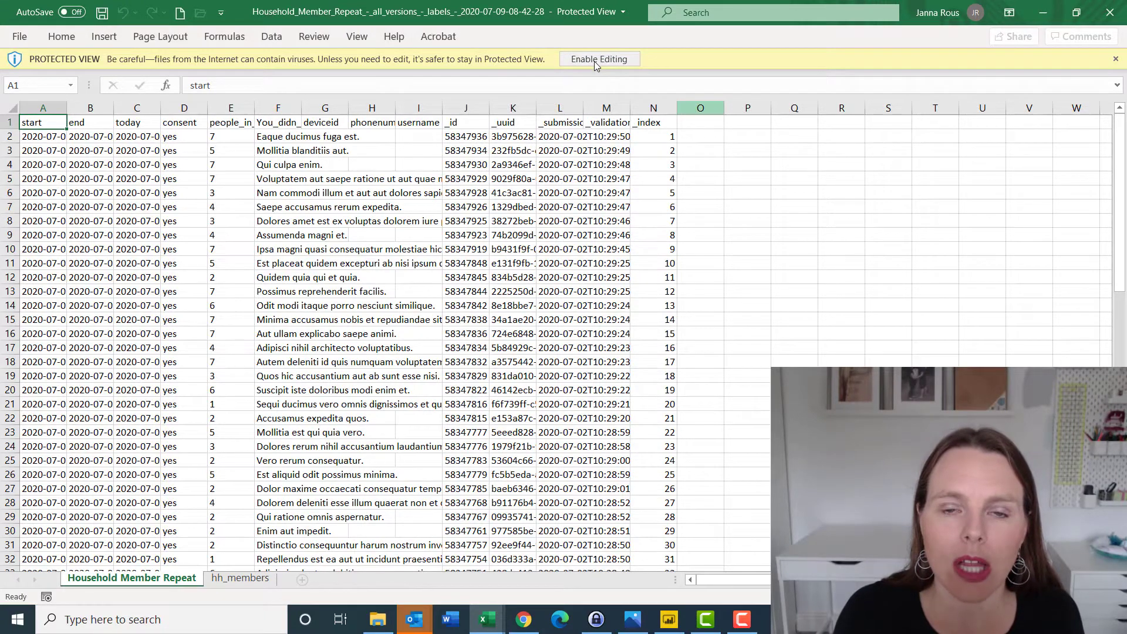
{"action": "left_click", "coordinate": [594, 61]}
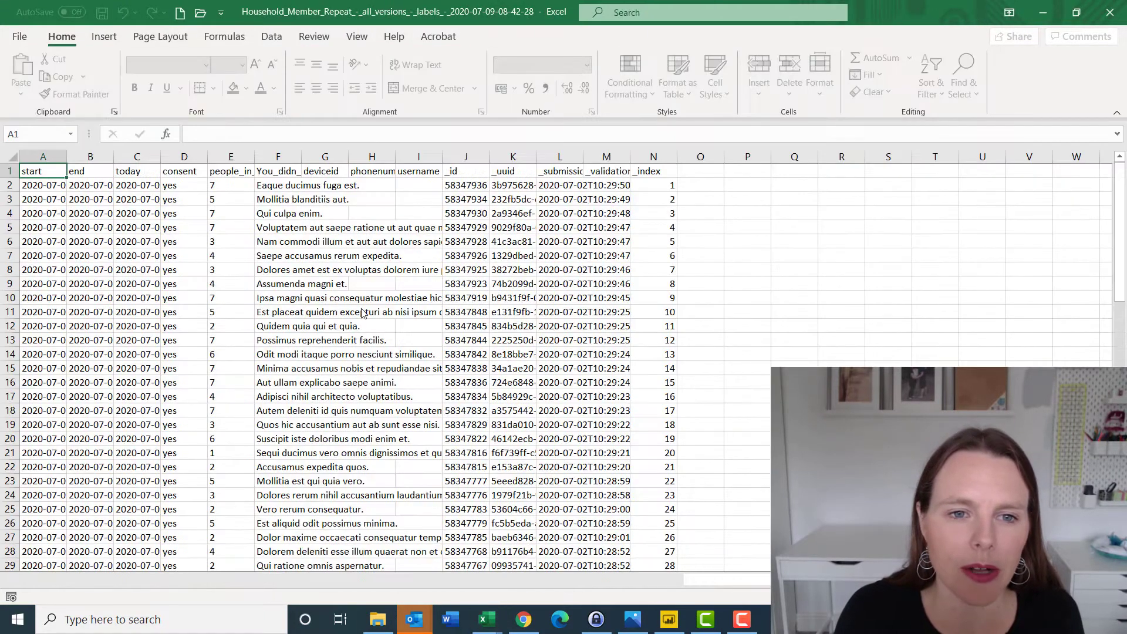
{"action": "left_click", "coordinate": [362, 315]}
{"action": "left_click", "coordinate": [466, 382]}
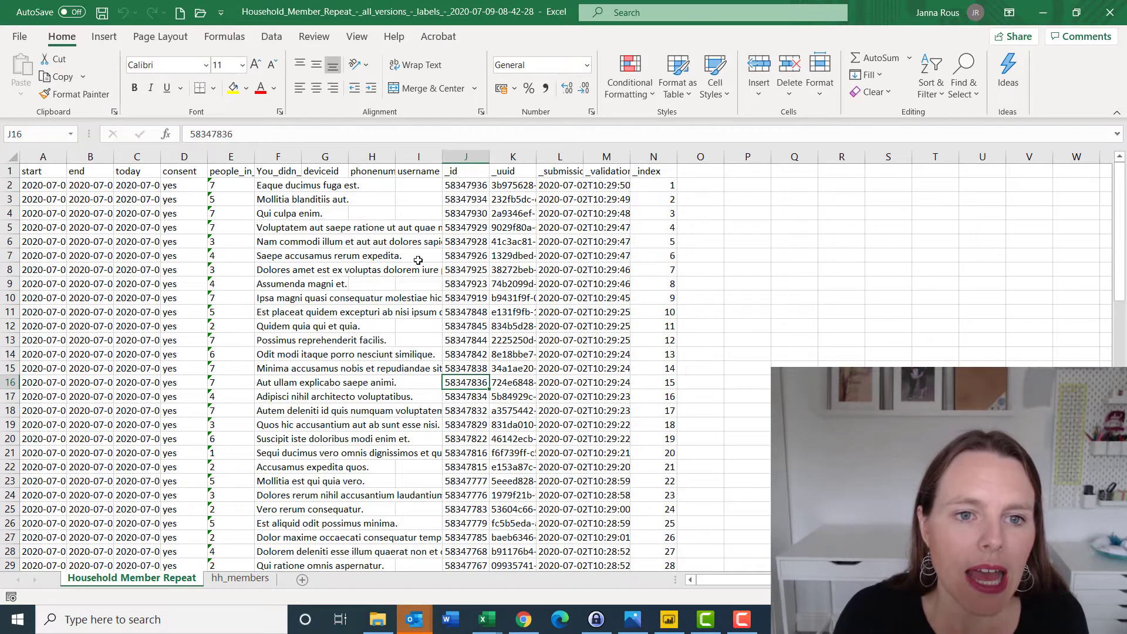
{"action": "double_click", "coordinate": [305, 147]}
{"action": "left_click", "coordinate": [741, 354]}
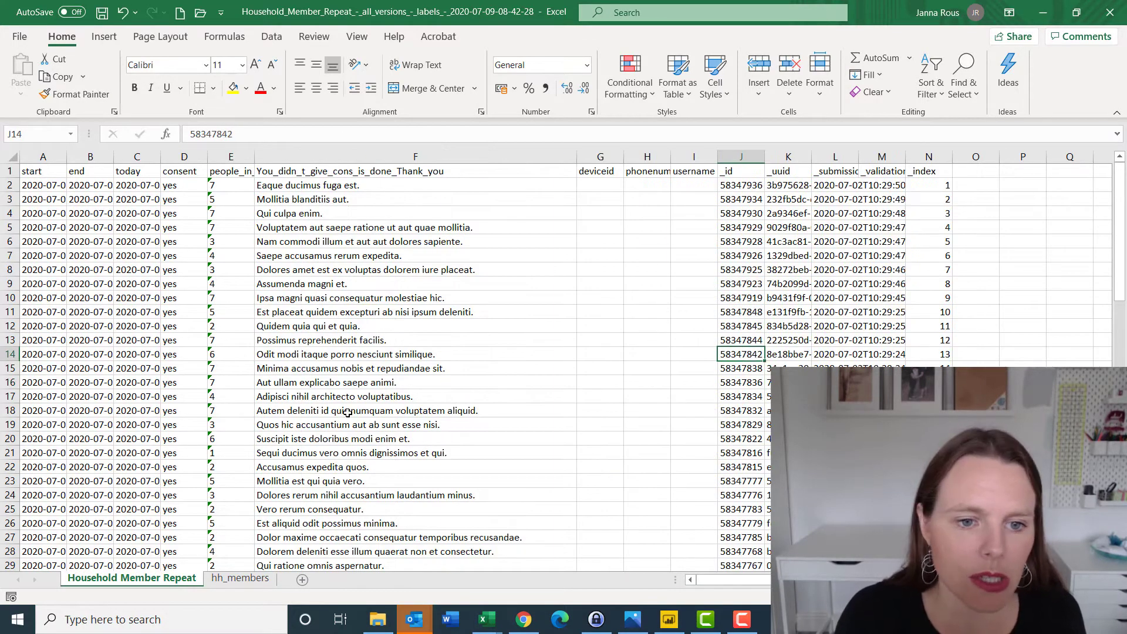
Look through the household records down to the last row and compare the Household Member Repeat and hh_members sheets.
{"action": "scroll", "coordinate": [349, 412], "scroll_direction": "down", "scroll_amount": 8}
{"action": "scroll", "coordinate": [348, 413], "scroll_direction": "down", "scroll_amount": 10}
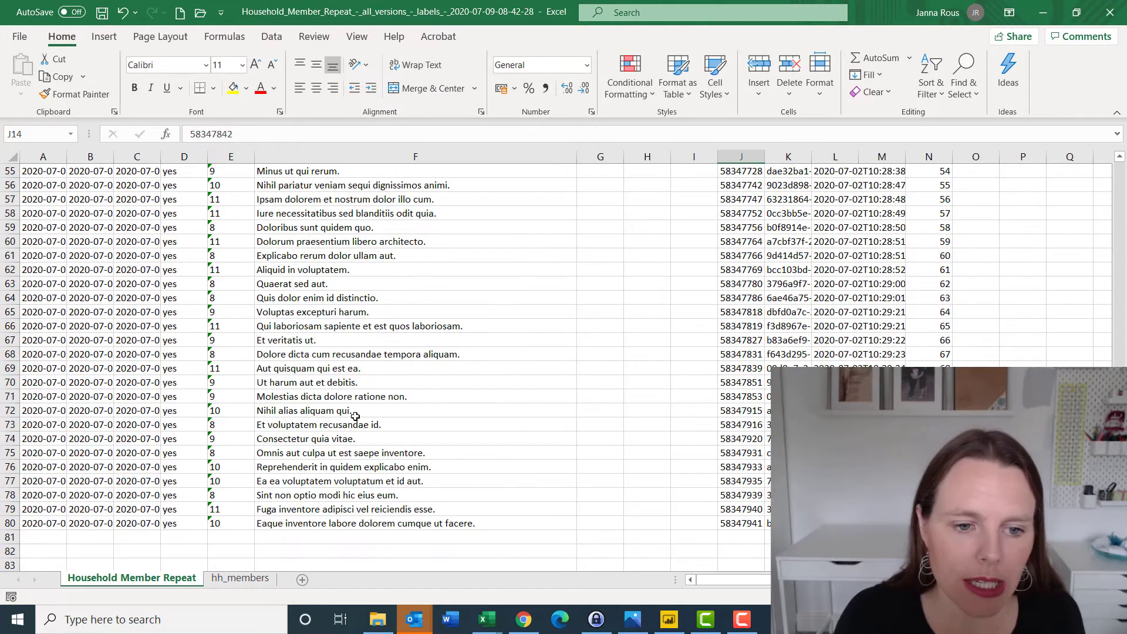
{"action": "scroll", "coordinate": [357, 416], "scroll_direction": "up", "scroll_amount": 5}
{"action": "scroll", "coordinate": [357, 415], "scroll_direction": "up", "scroll_amount": 5}
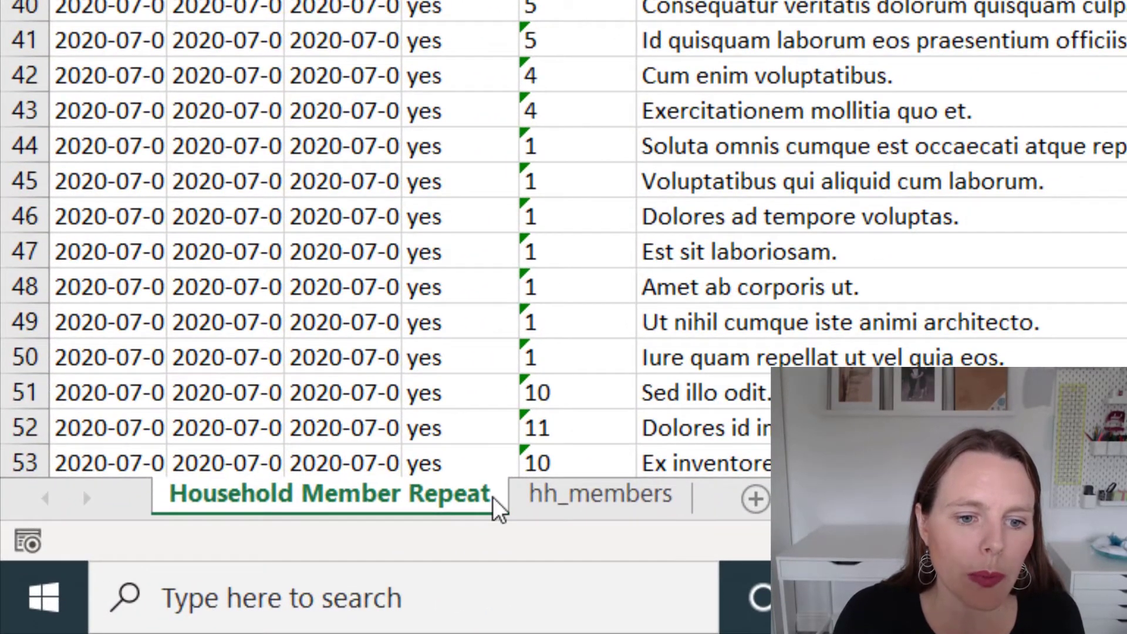
{"action": "left_click", "coordinate": [632, 510]}
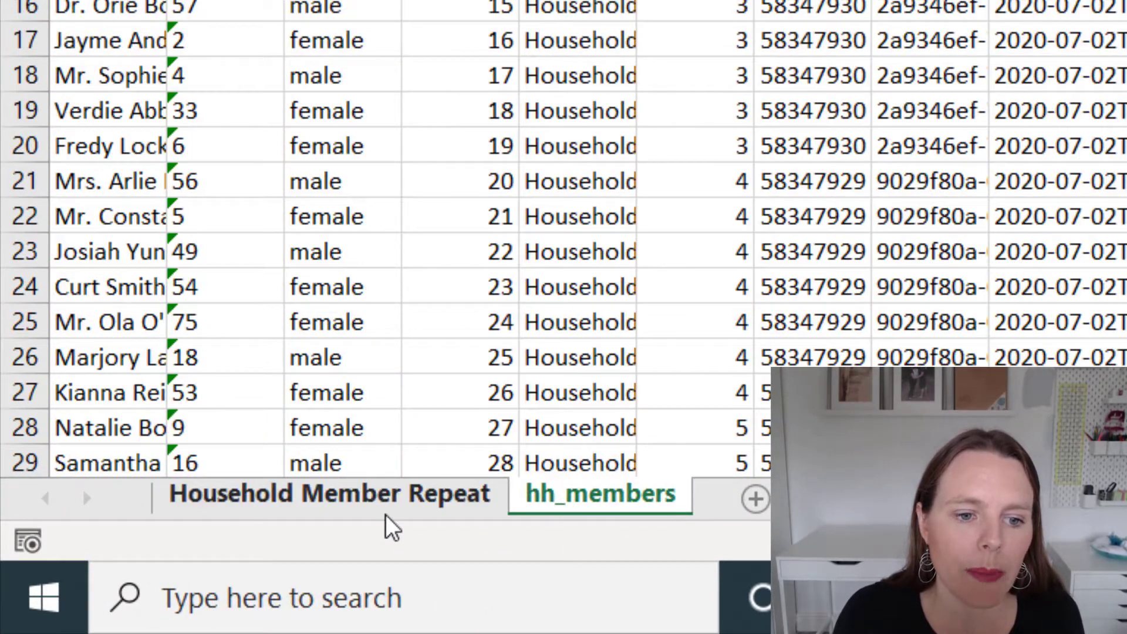
{"action": "left_click", "coordinate": [392, 522]}
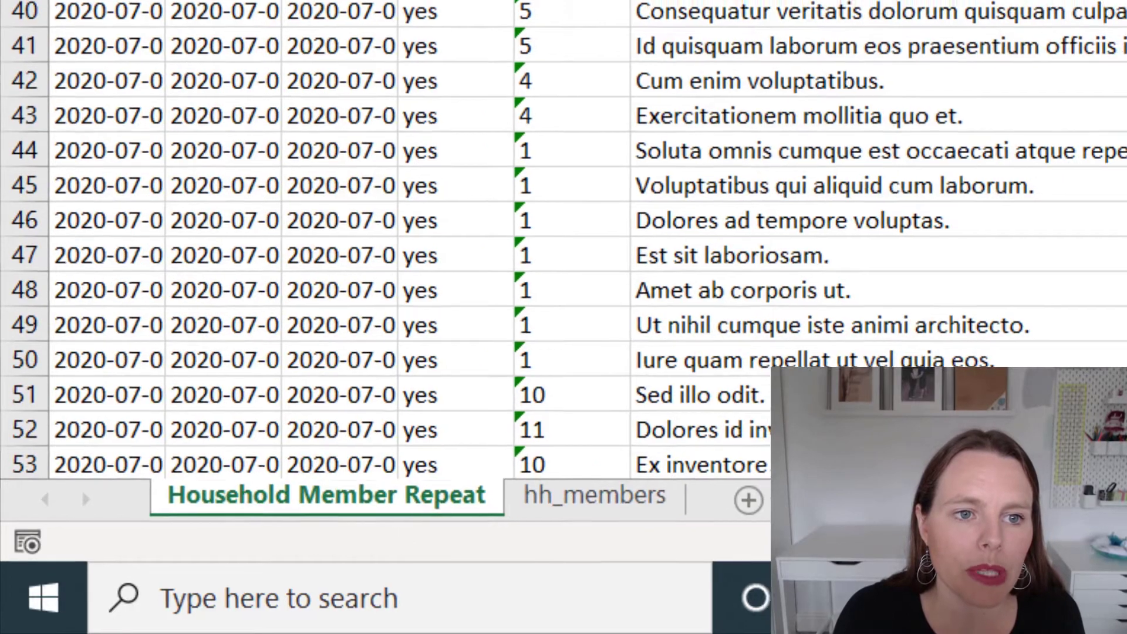
{"action": "scroll", "coordinate": [338, 131], "scroll_direction": "up", "scroll_amount": 8}
{"action": "scroll", "coordinate": [338, 130], "scroll_direction": "up", "scroll_amount": 3}
Examine the consent, number-of-people and closing-note columns (D to F) of the household sheet.
{"action": "left_click", "coordinate": [231, 13]}
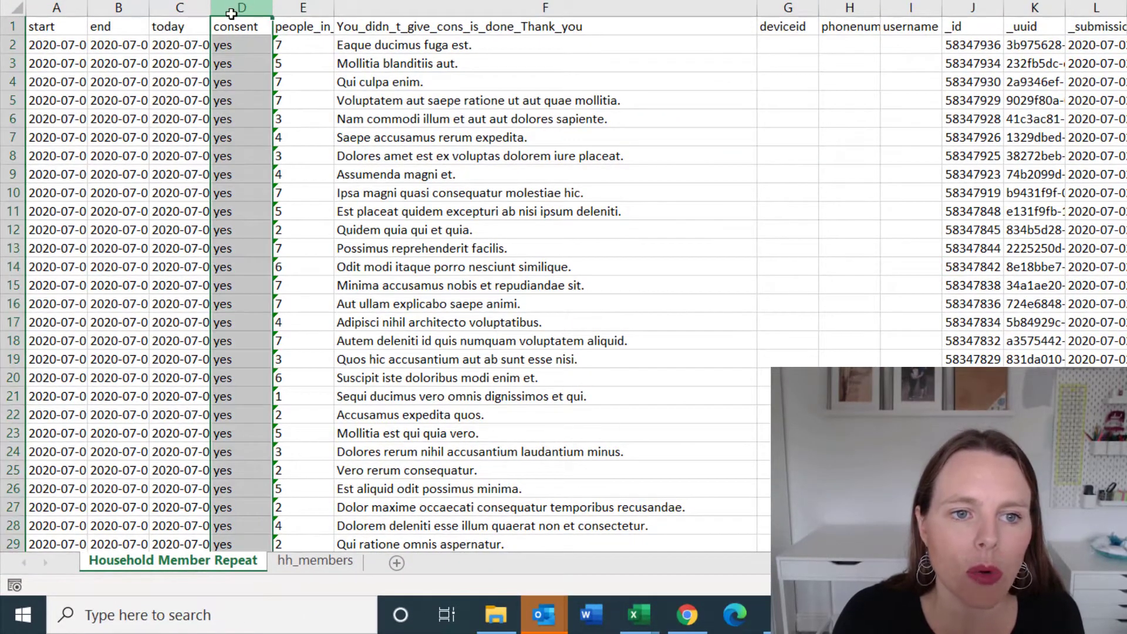
{"action": "left_click", "coordinate": [287, 8]}
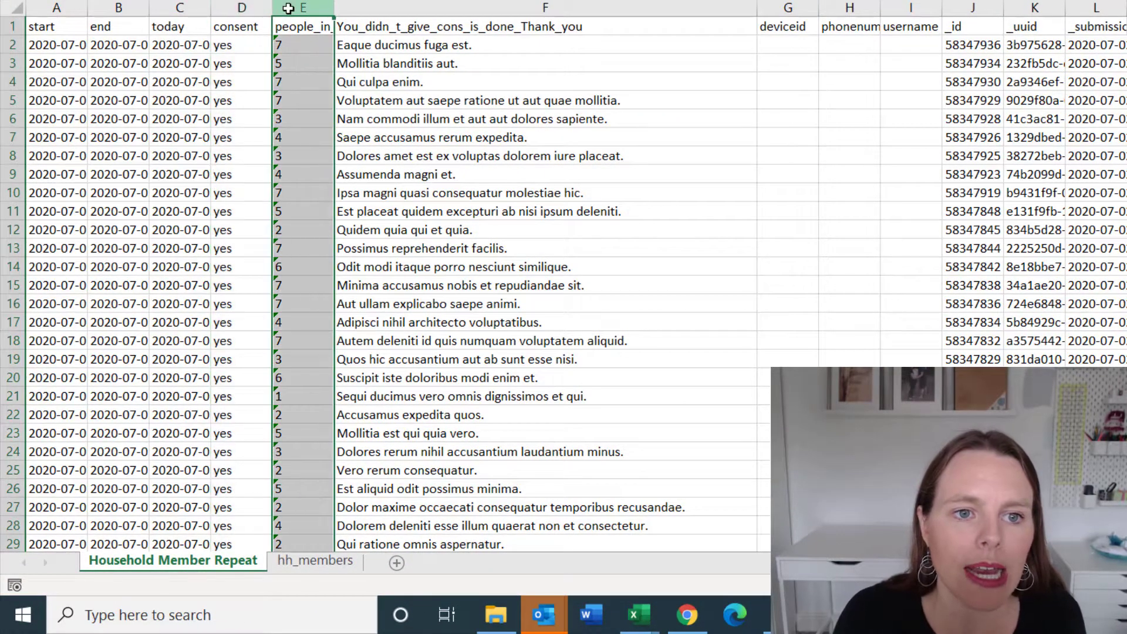
{"action": "left_click", "coordinate": [312, 36]}
{"action": "left_click_drag", "start_coordinate": [317, 61], "coordinate": [303, 276]}
{"action": "left_click", "coordinate": [301, 267]}
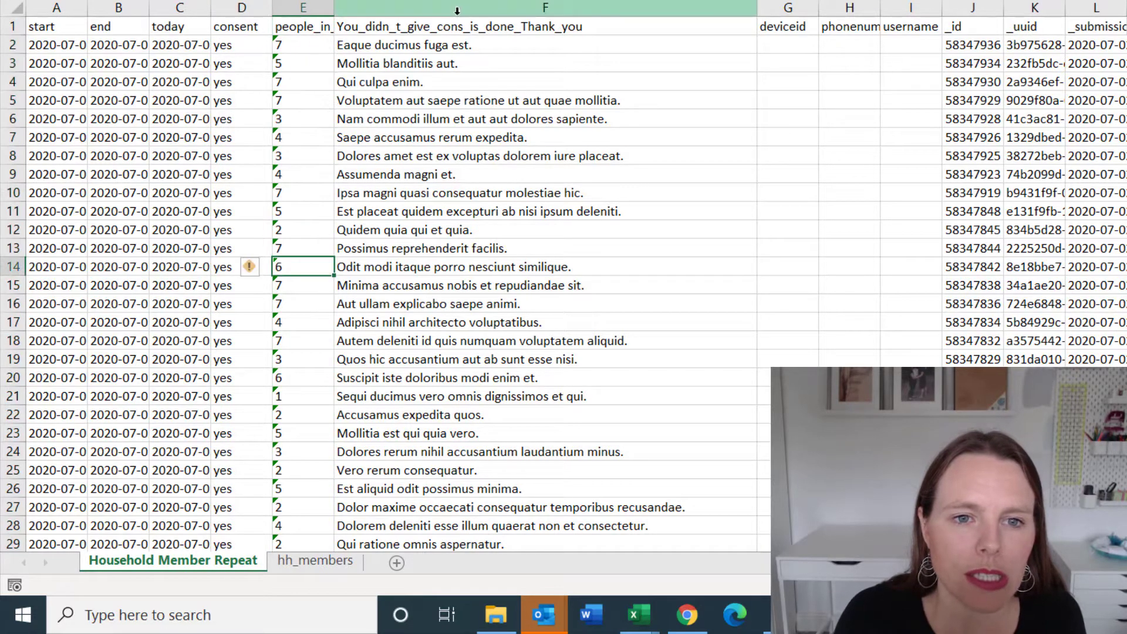
{"action": "left_click", "coordinate": [543, 216]}
{"action": "scroll", "coordinate": [578, 307], "scroll_direction": "down", "scroll_amount": 16}
{"action": "scroll", "coordinate": [585, 314], "scroll_direction": "up", "scroll_amount": 6}
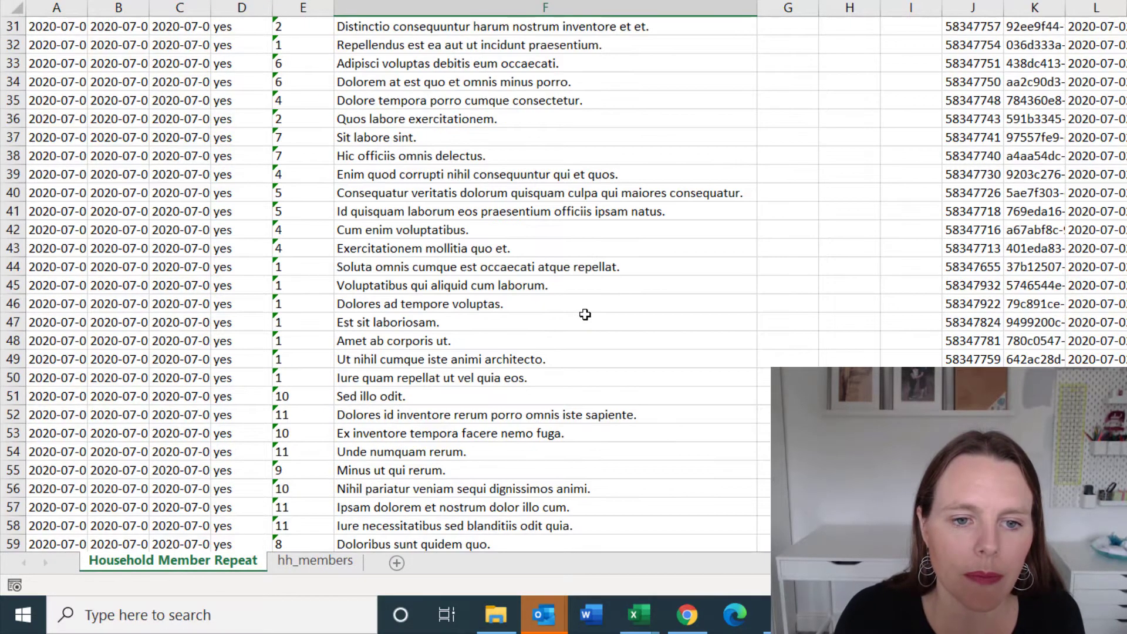
{"action": "scroll", "coordinate": [585, 314], "scroll_direction": "up", "scroll_amount": 10}
{"action": "right_click", "coordinate": [475, 8]}
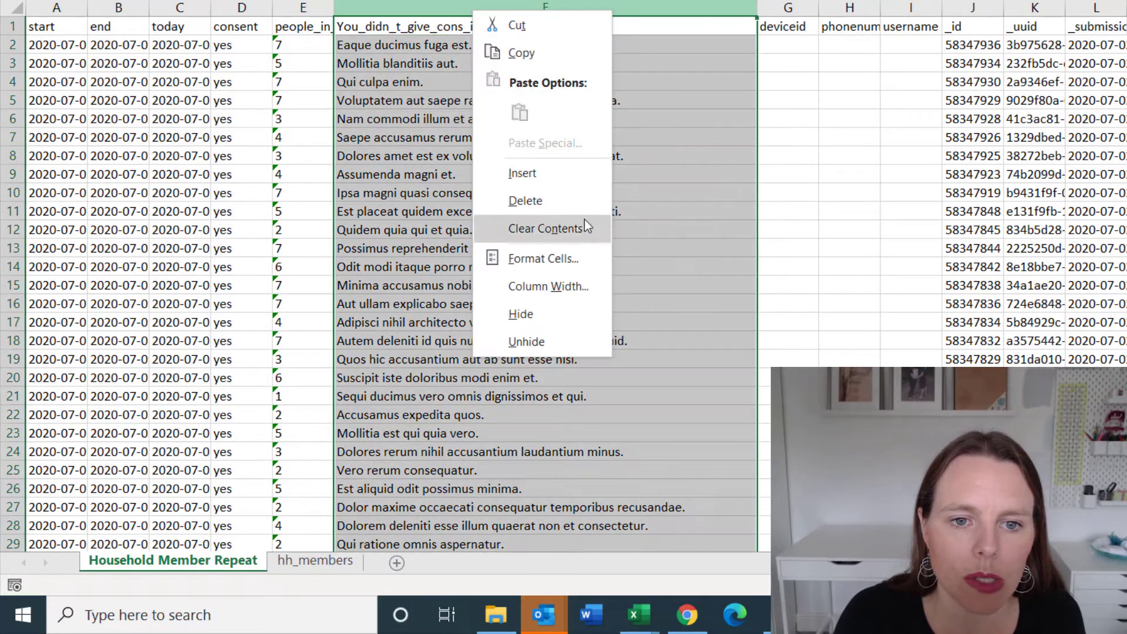
{"action": "key", "text": "Escape"}
Review the metadata columns from deviceid onward and the household rows as one record per submission.
{"action": "left_click", "coordinate": [787, 174]}
{"action": "left_click_drag", "start_coordinate": [787, 9], "coordinate": [1096, 8]}
{"action": "left_click", "coordinate": [56, 119]}
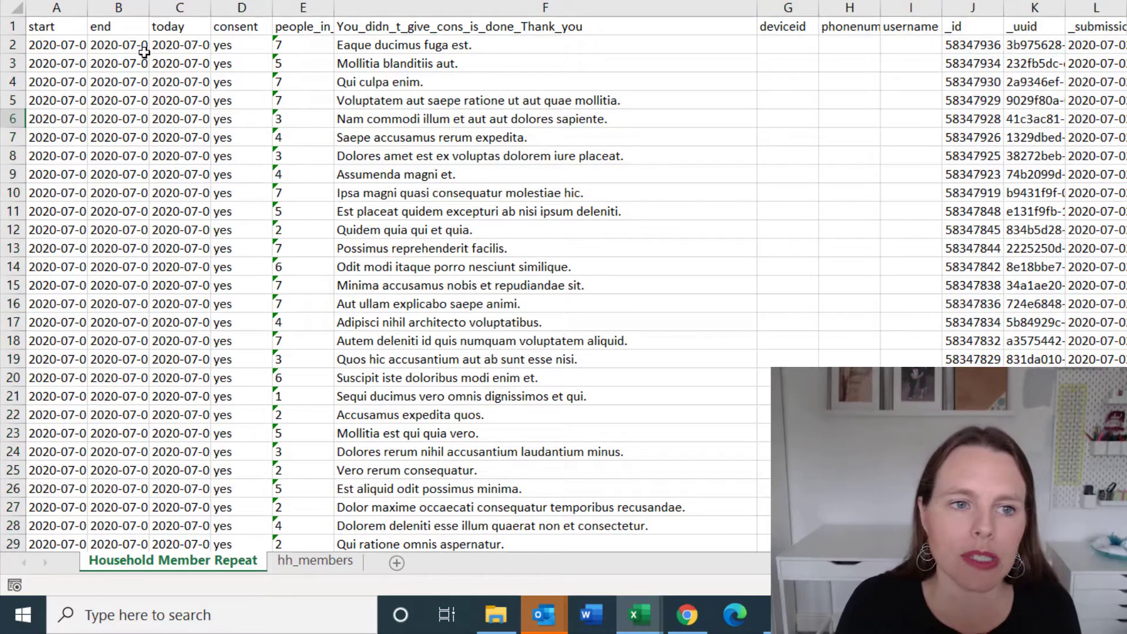
{"action": "scroll", "coordinate": [278, 212], "scroll_direction": "down", "scroll_amount": 9}
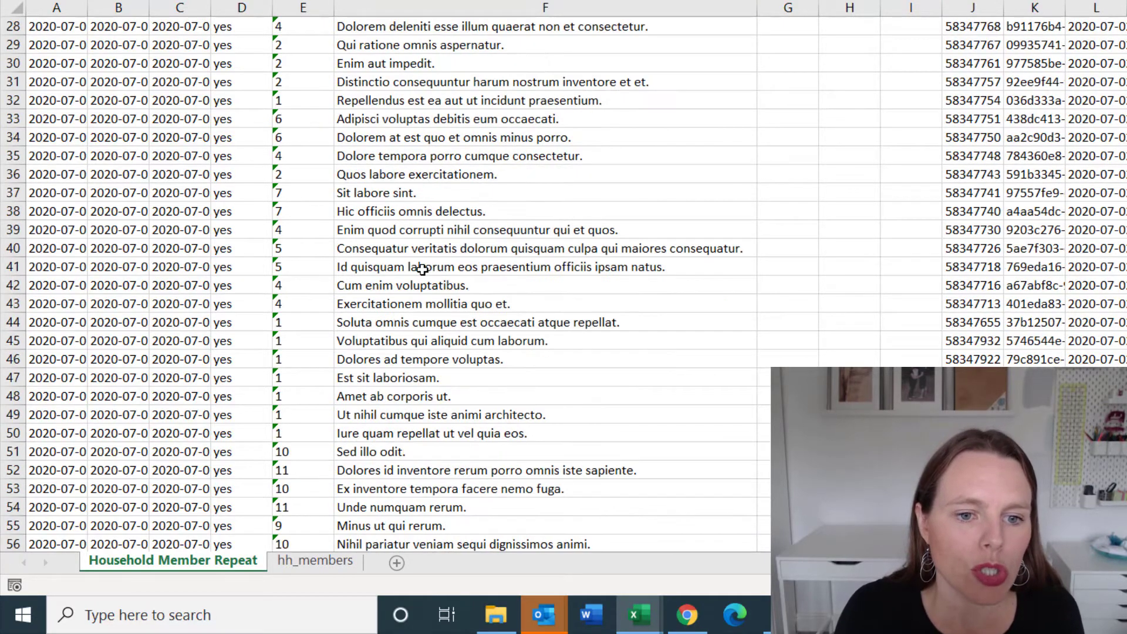
{"action": "scroll", "coordinate": [434, 282], "scroll_direction": "up", "scroll_amount": 9}
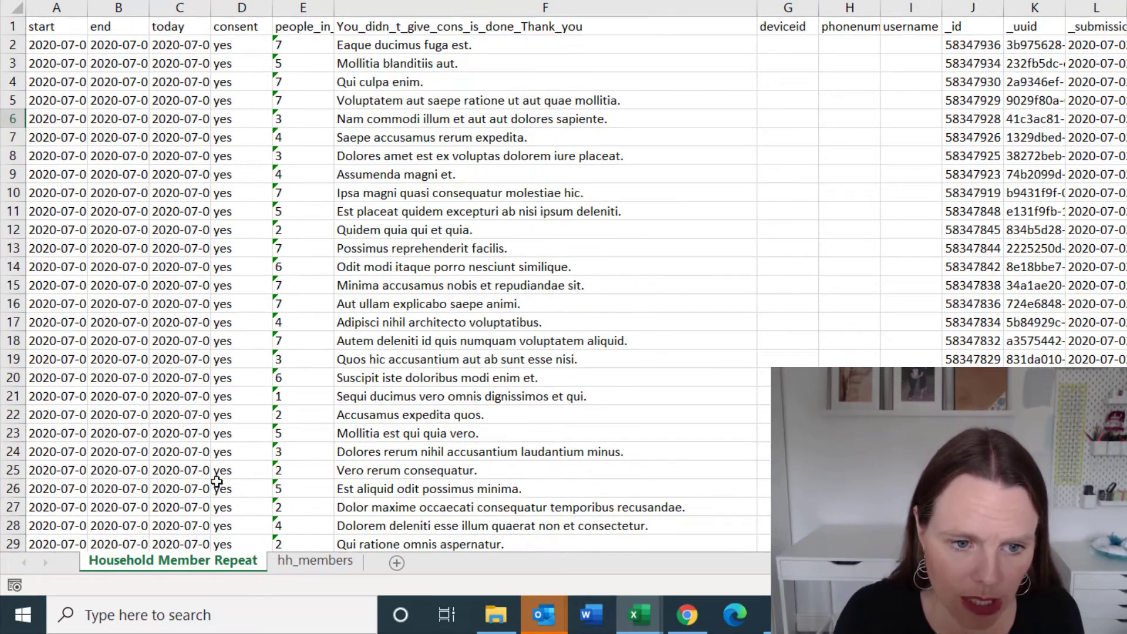
Compare the first household's number of people in E2 with its member rows A2:F8 on the hh_members sheet.
{"action": "left_click", "coordinate": [318, 560]}
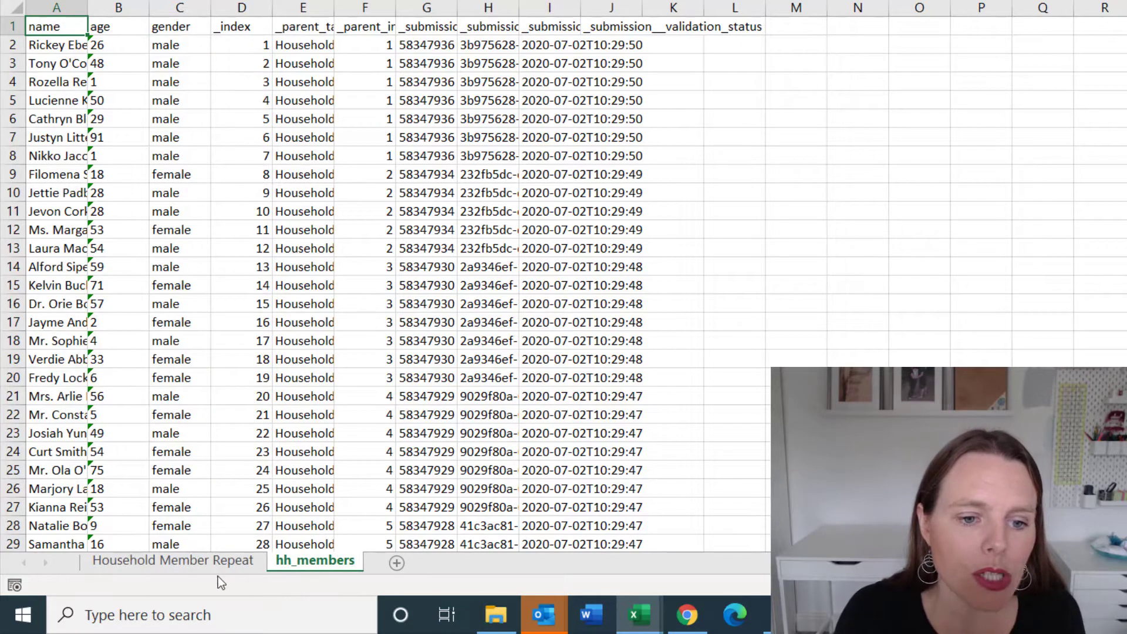
{"action": "left_click", "coordinate": [228, 564]}
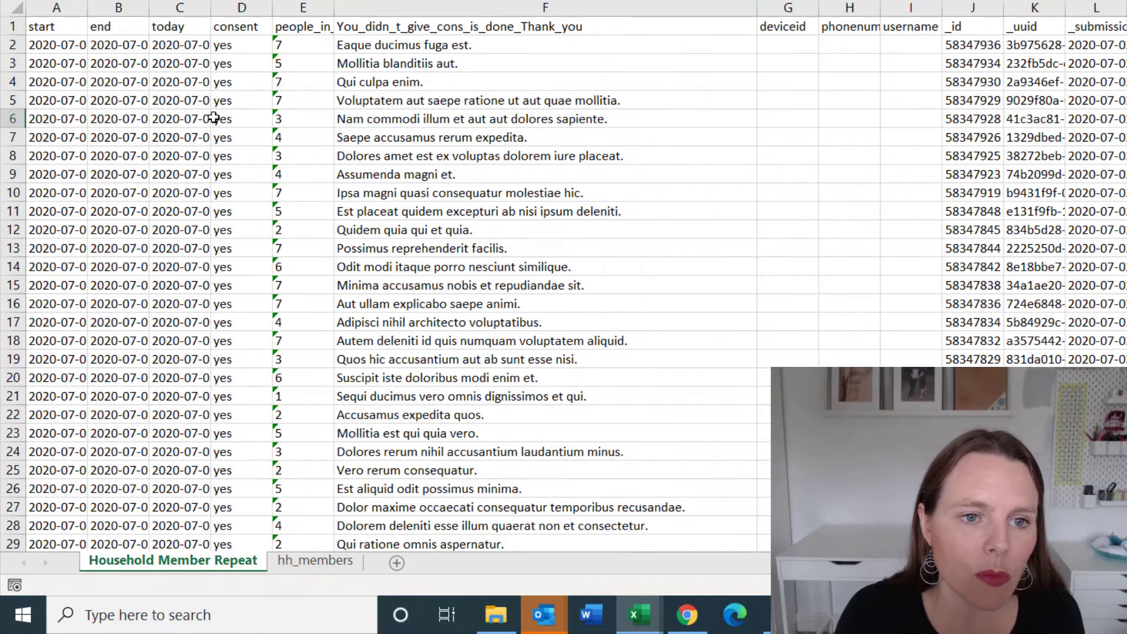
{"action": "left_click", "coordinate": [293, 44]}
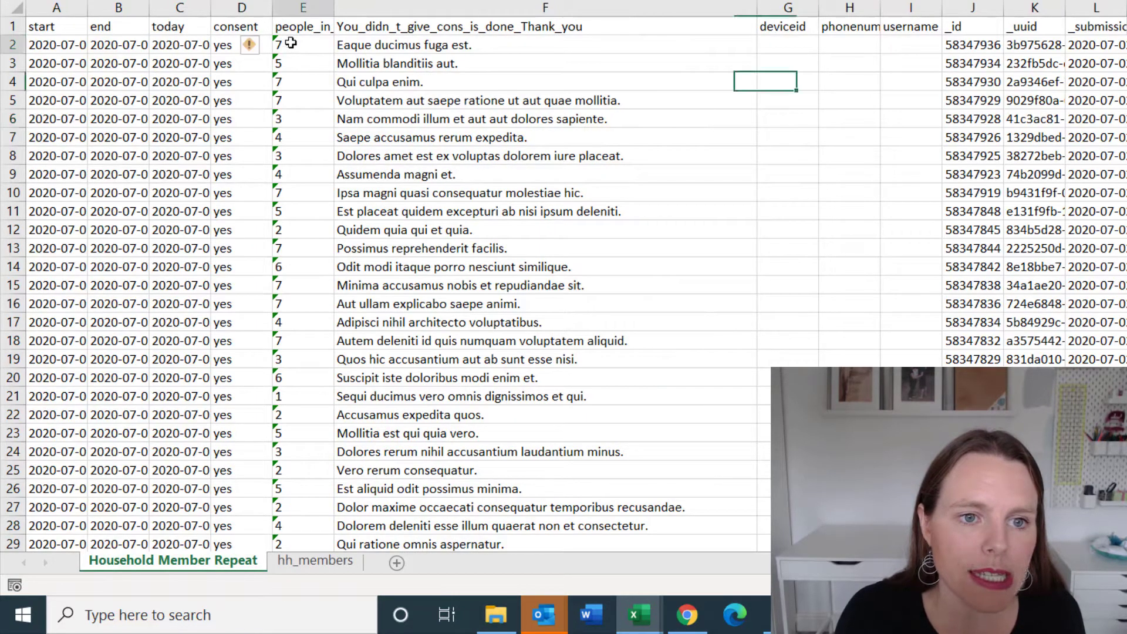
{"action": "left_click", "coordinate": [306, 561]}
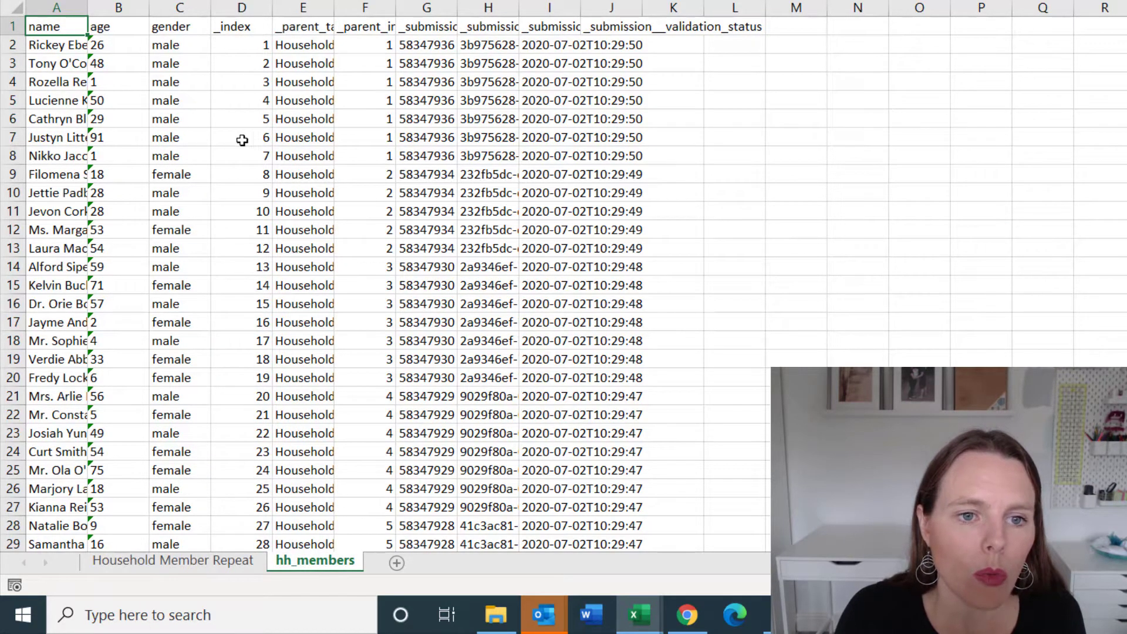
{"action": "left_click_drag", "start_coordinate": [64, 43], "coordinate": [393, 154]}
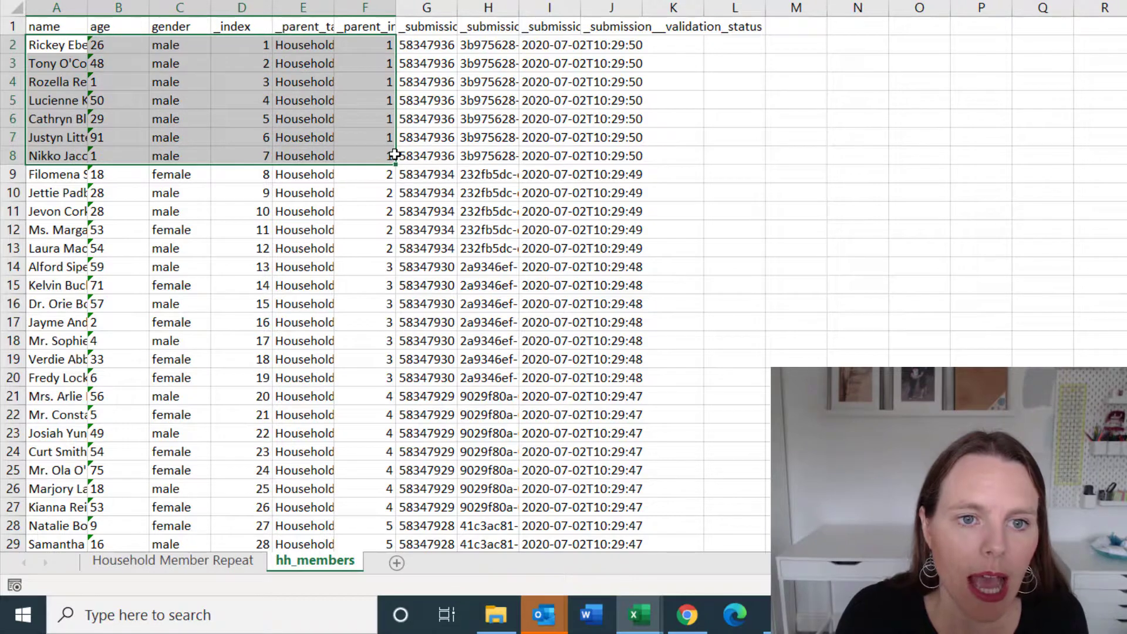
Fit the width of all columns on the hh_members sheet to their contents.
{"action": "left_click", "coordinate": [26, 15]}
{"action": "double_click", "coordinate": [396, 8]}
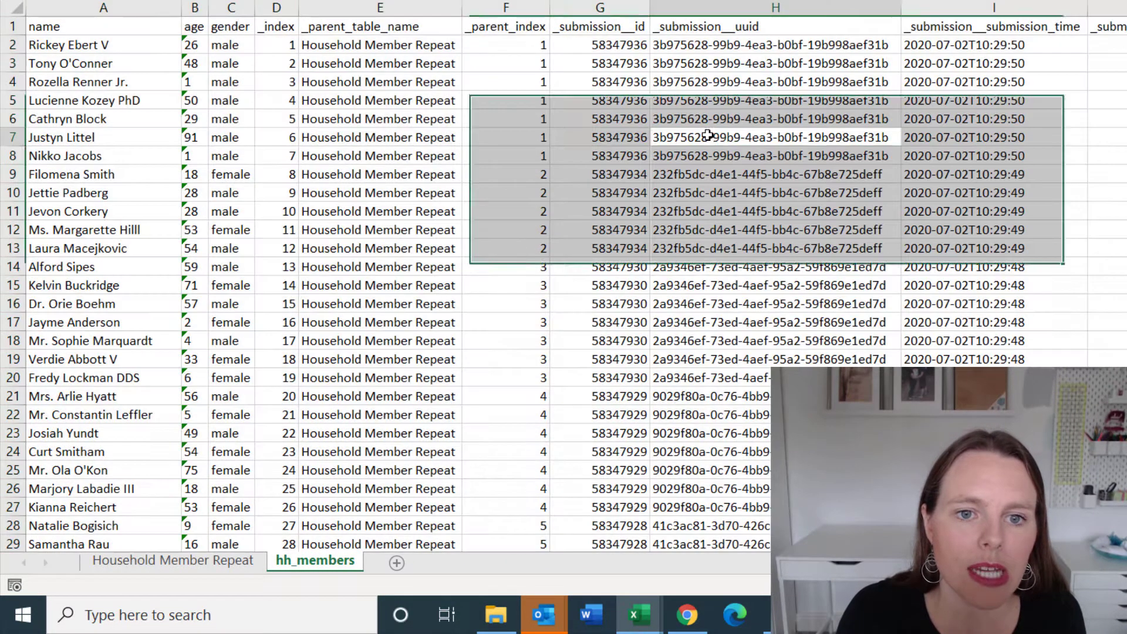
{"action": "left_click", "coordinate": [769, 212]}
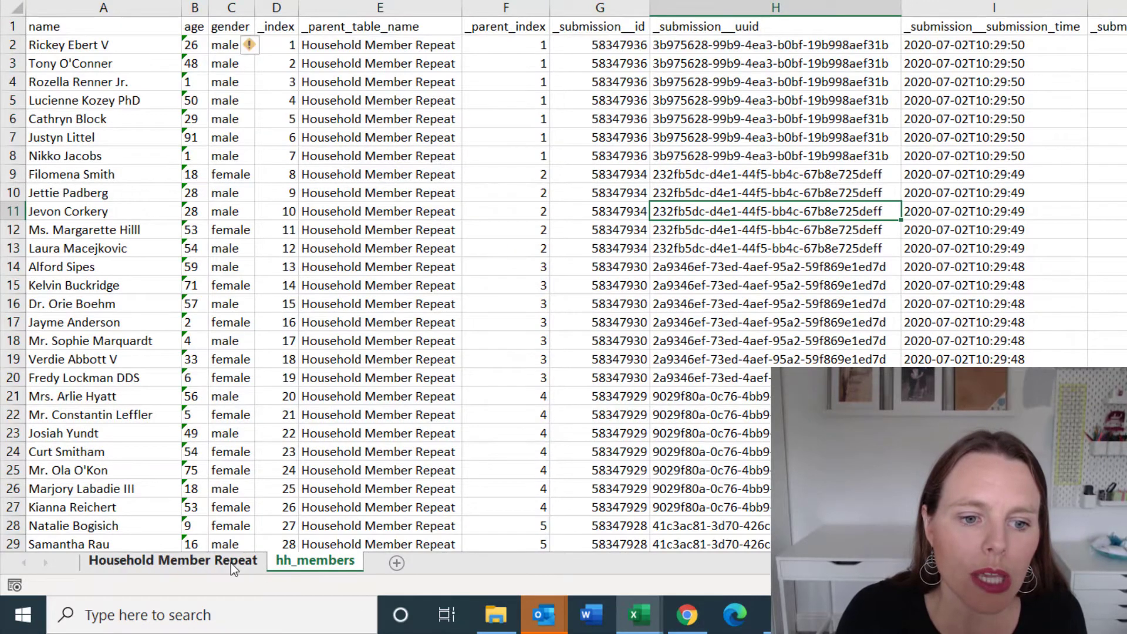
Inspect the _index column (N) at the end of the Household Member Repeat sheet.
{"action": "left_click", "coordinate": [231, 563]}
{"action": "left_click_drag", "start_coordinate": [52, 4], "coordinate": [1109, 8]}
{"action": "left_click", "coordinate": [976, 100]}
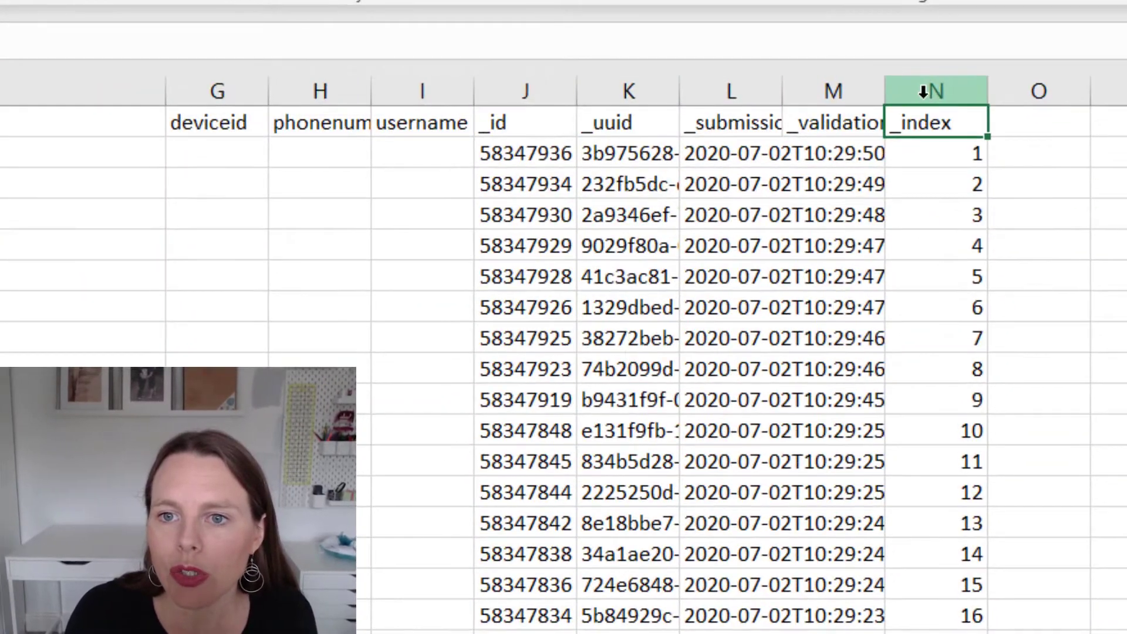
{"action": "left_click", "coordinate": [932, 91]}
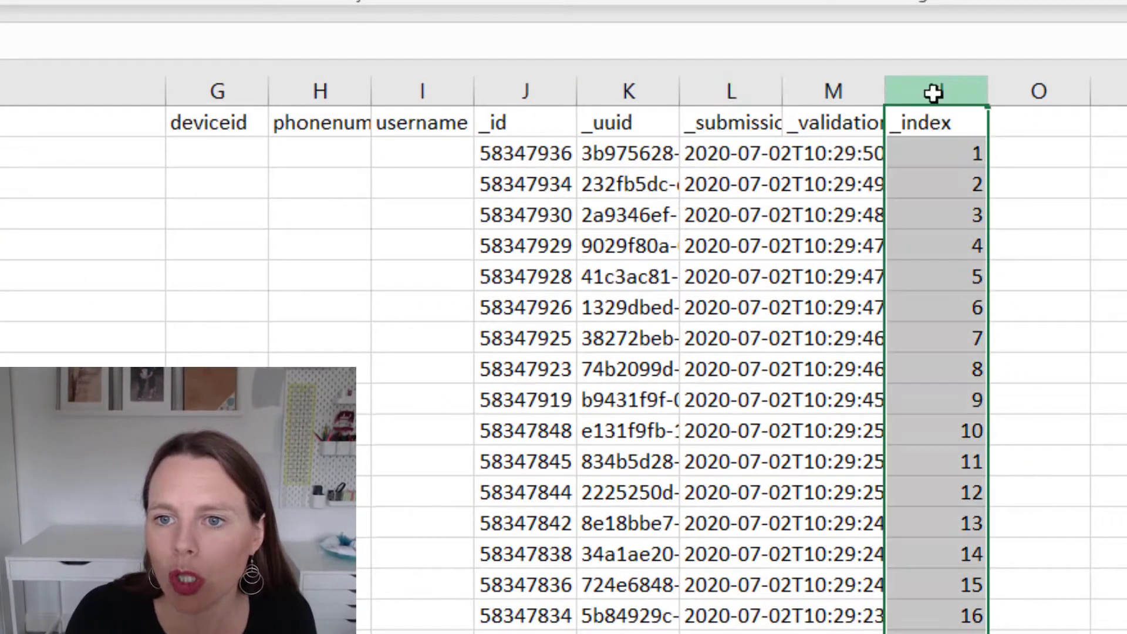
{"action": "left_click", "coordinate": [945, 123]}
{"action": "left_click", "coordinate": [936, 91]}
{"action": "left_click", "coordinate": [954, 152]}
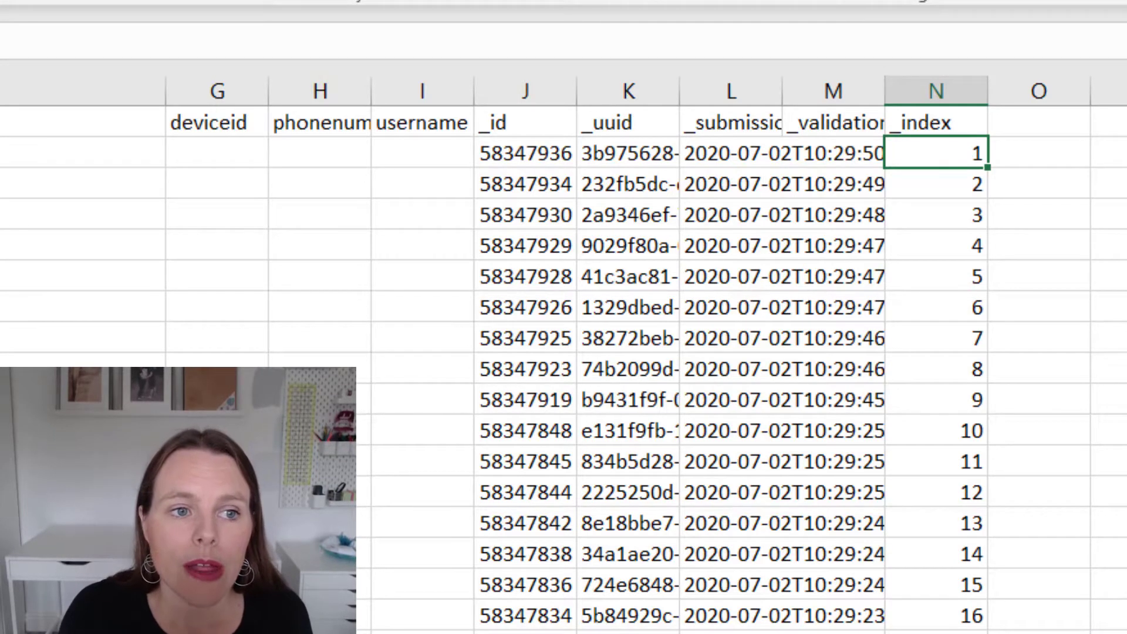
Highlight the full rows of the households with _index 1 and 2, and check the index value in N4.
{"action": "key", "text": "shift+space"}
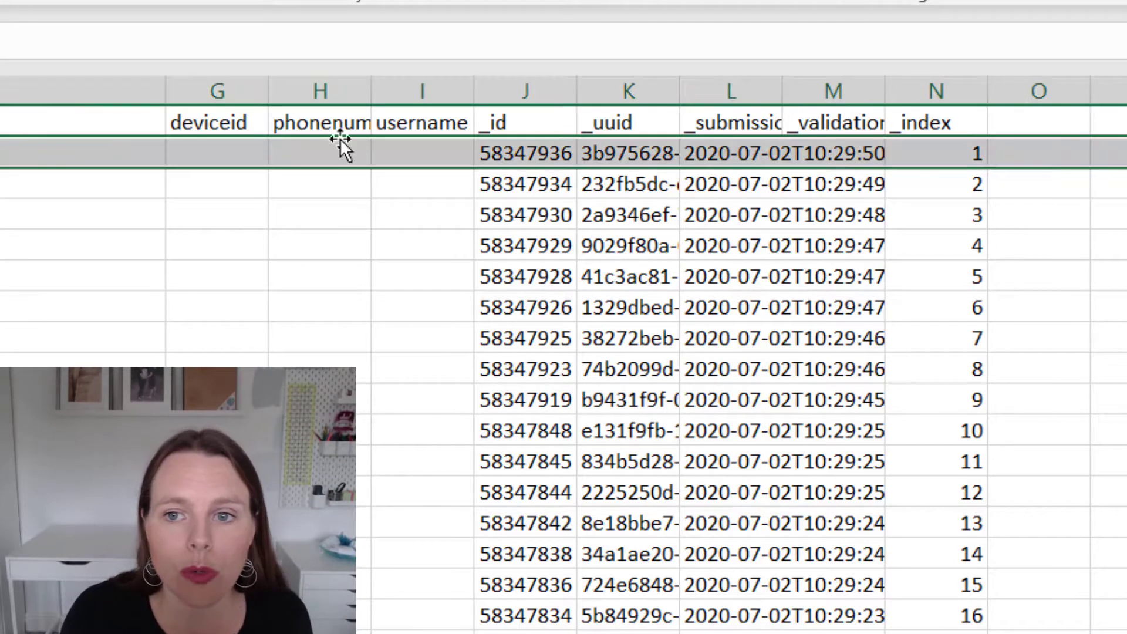
{"action": "left_click", "coordinate": [952, 151]}
{"action": "key", "text": "Down"}
{"action": "key", "text": "shift+space"}
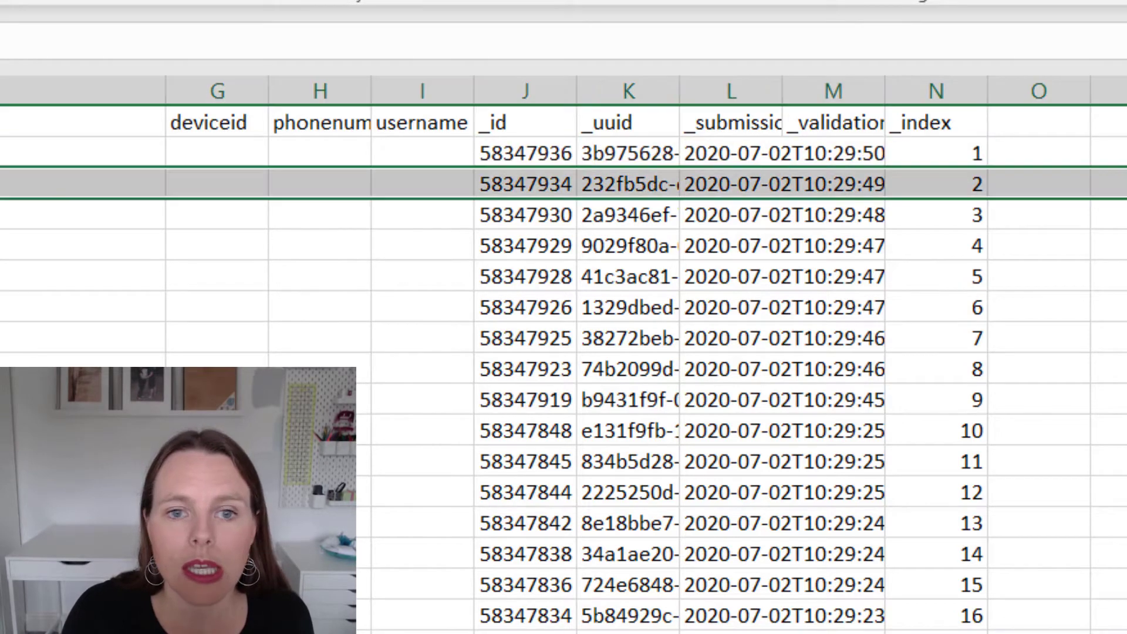
{"action": "left_click", "coordinate": [951, 176]}
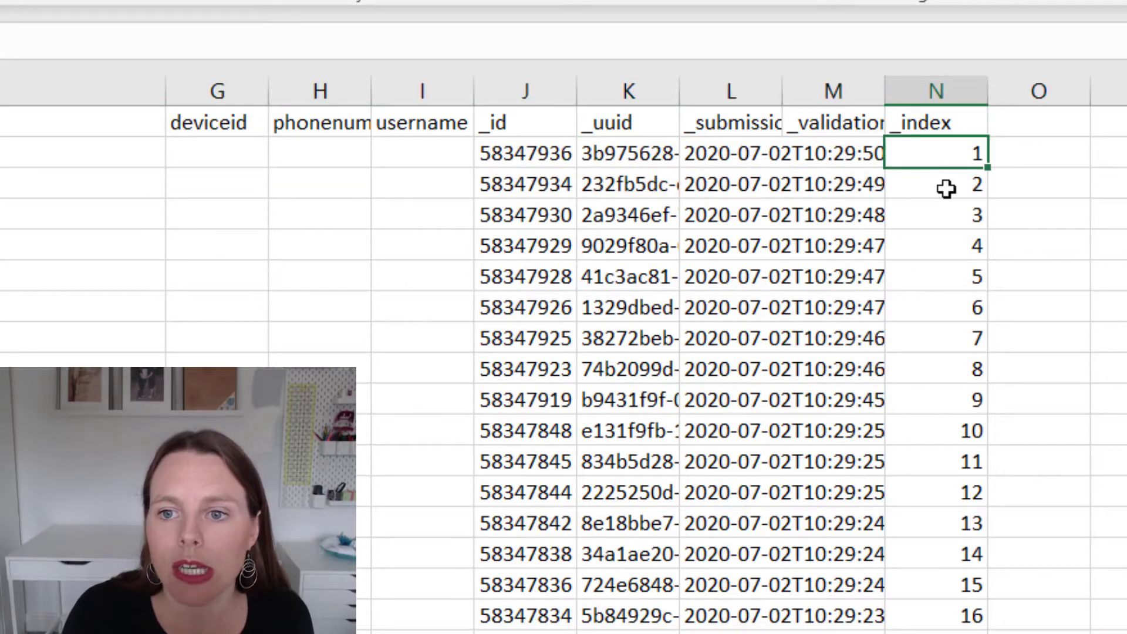
{"action": "left_click", "coordinate": [956, 221]}
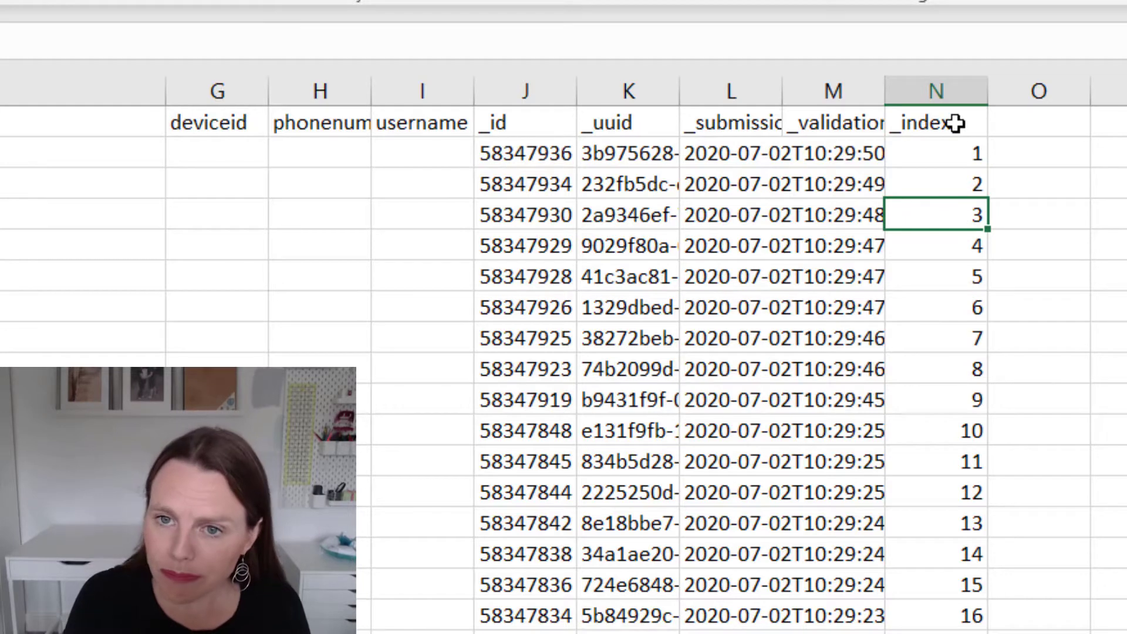
Fit the width of the _uuid column (K) to its contents and highlight the whole column.
{"action": "double_click", "coordinate": [682, 100]}
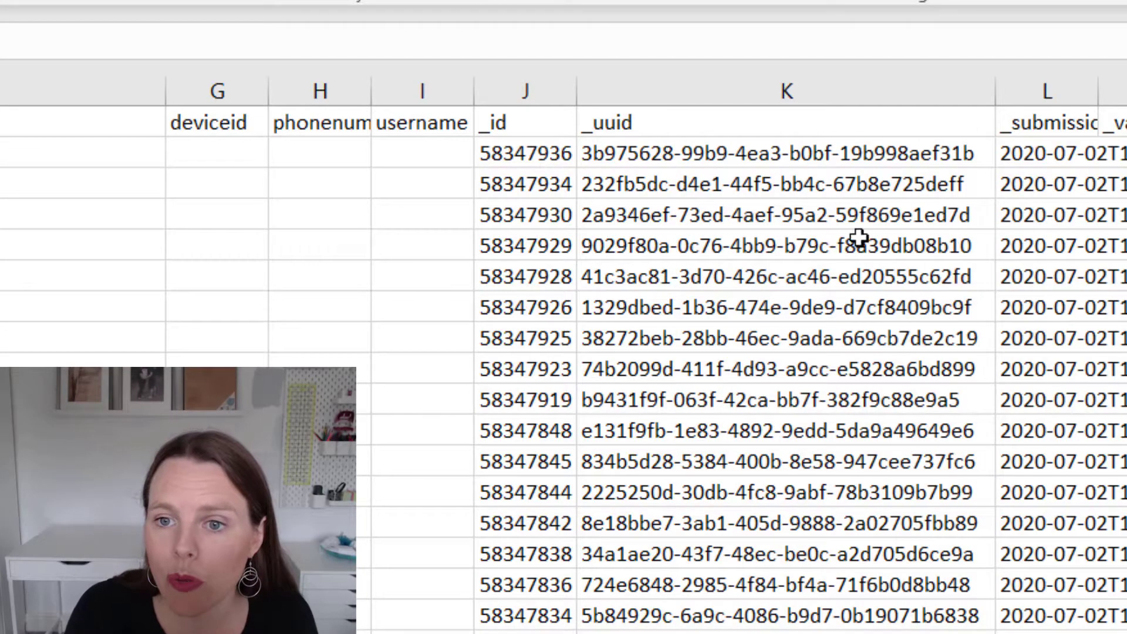
{"action": "left_click", "coordinate": [817, 145]}
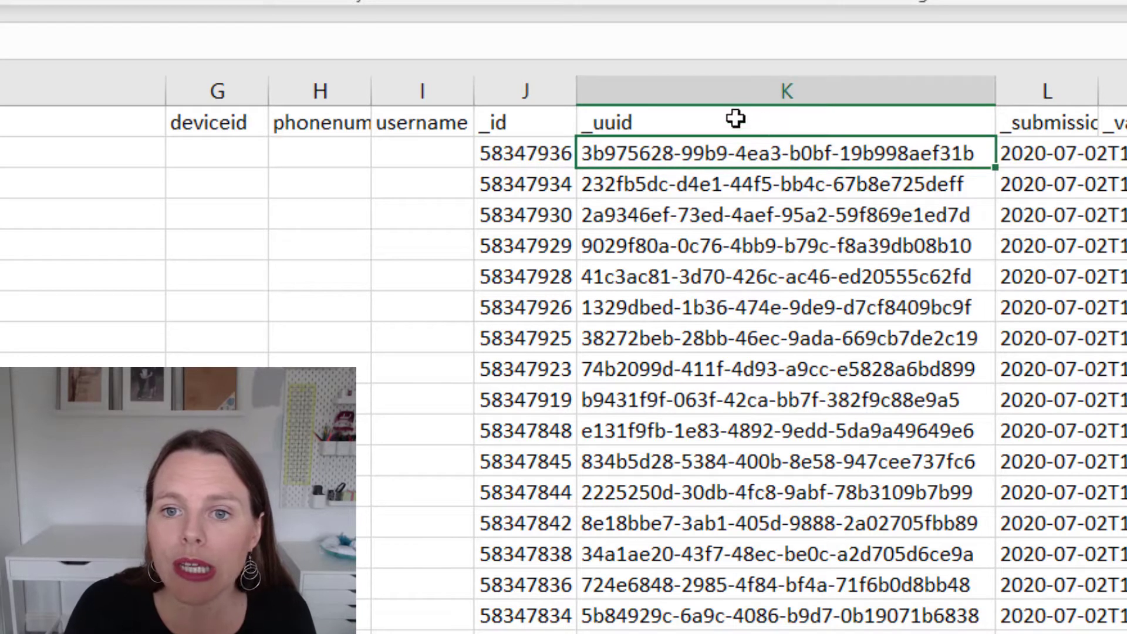
{"action": "left_click", "coordinate": [744, 89]}
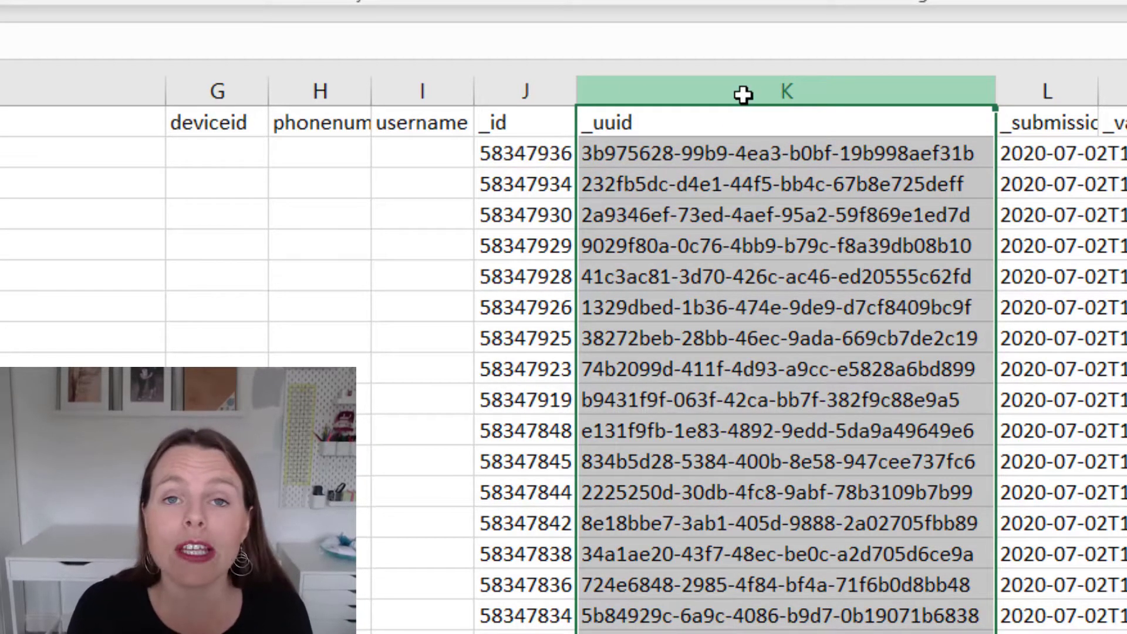
{"action": "scroll", "coordinate": [743, 352], "scroll_direction": "right", "scroll_amount": 5}
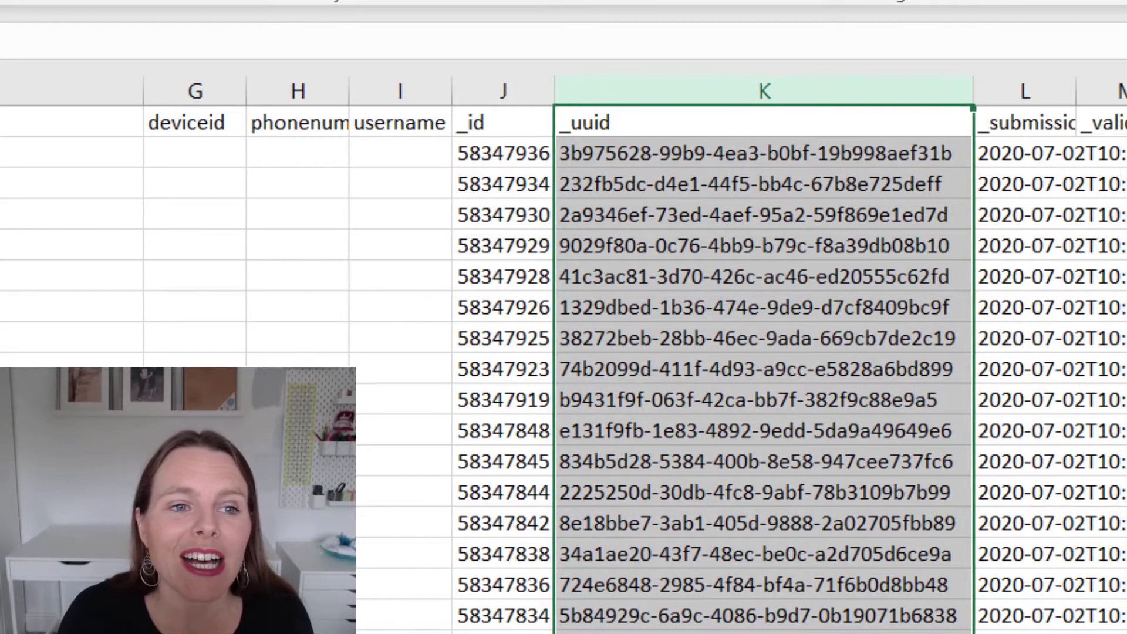
Inspect the first household's _index in N2 and its _uuid in K2, and highlight that household's row across the sheet.
{"action": "left_click", "coordinate": [1069, 148]}
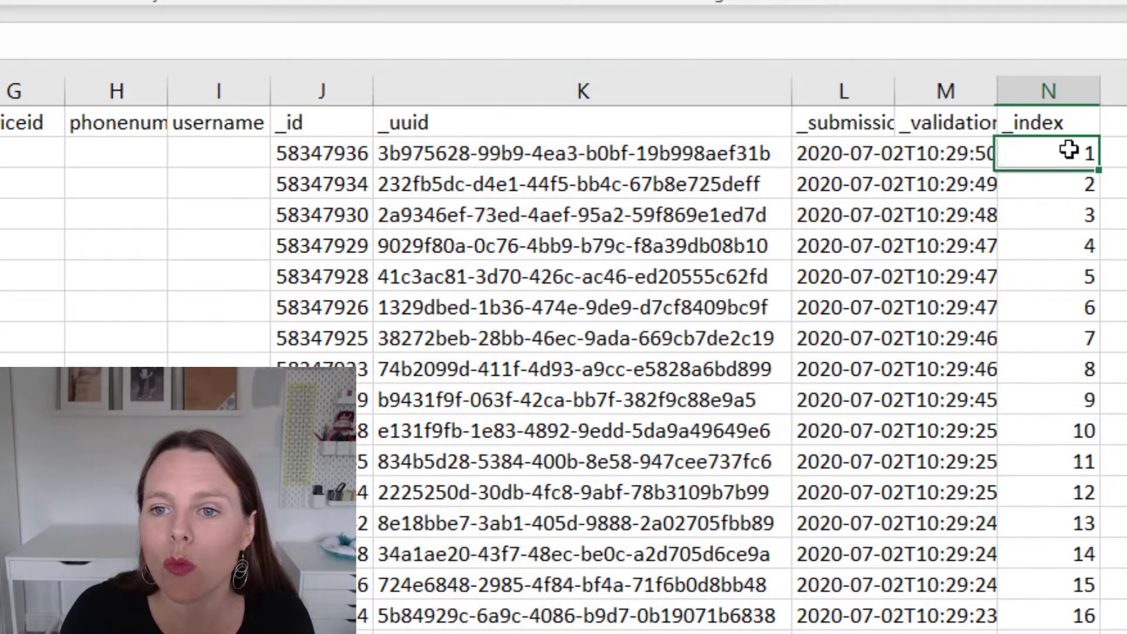
{"action": "double_click", "coordinate": [763, 153]}
{"action": "left_click_drag", "start_coordinate": [776, 154], "coordinate": [352, 144]}
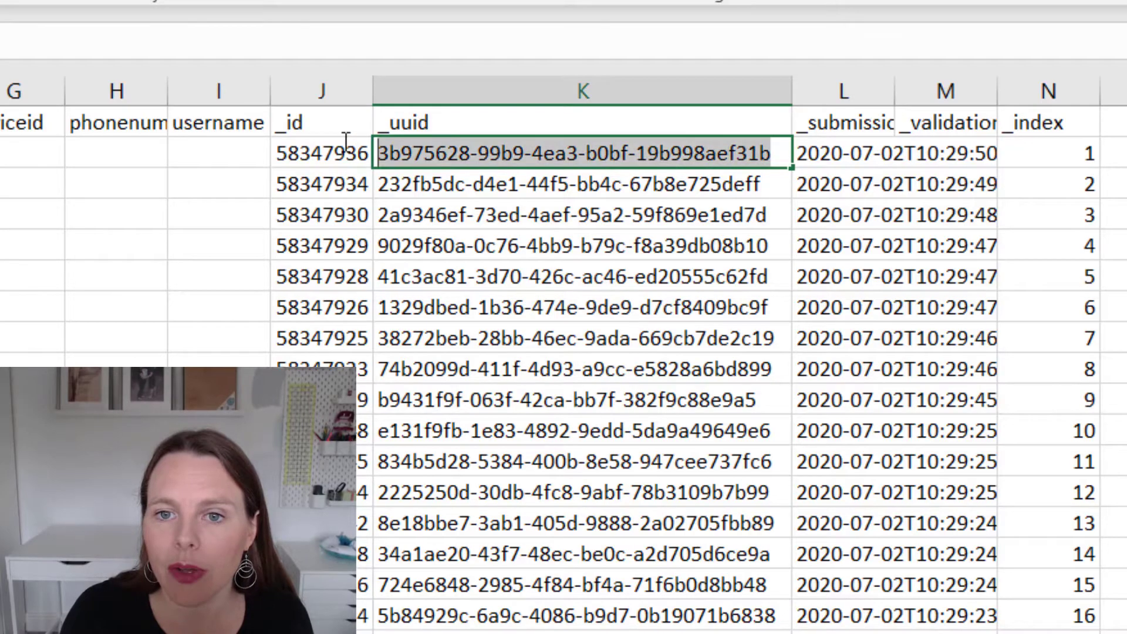
{"action": "left_click", "coordinate": [601, 194]}
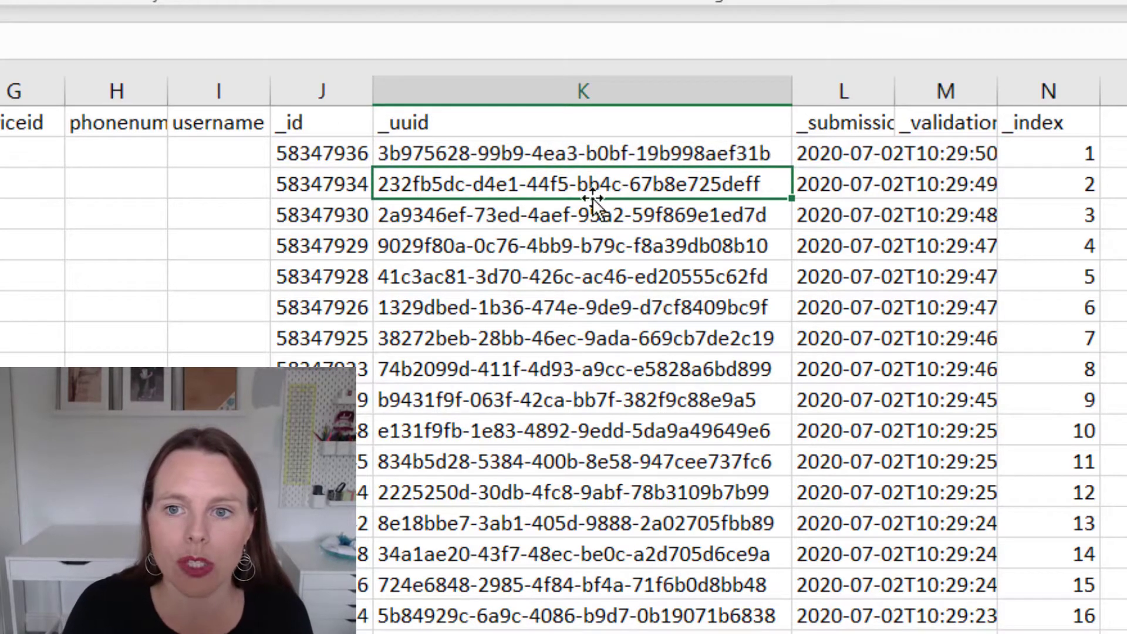
{"action": "left_click_drag", "start_coordinate": [1027, 147], "coordinate": [0, 123]}
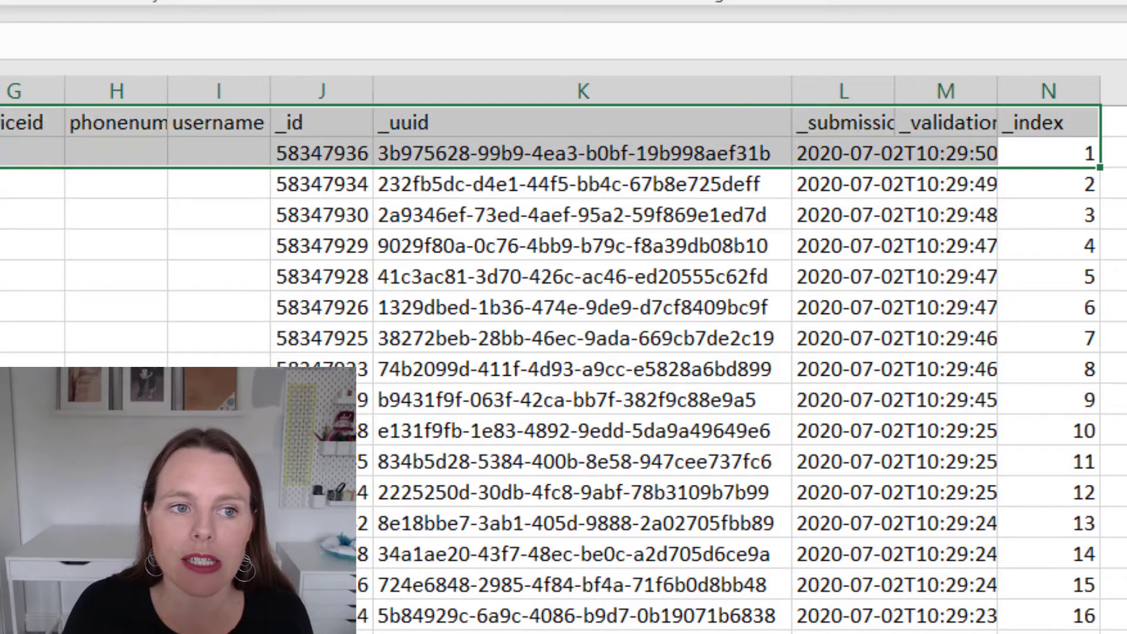
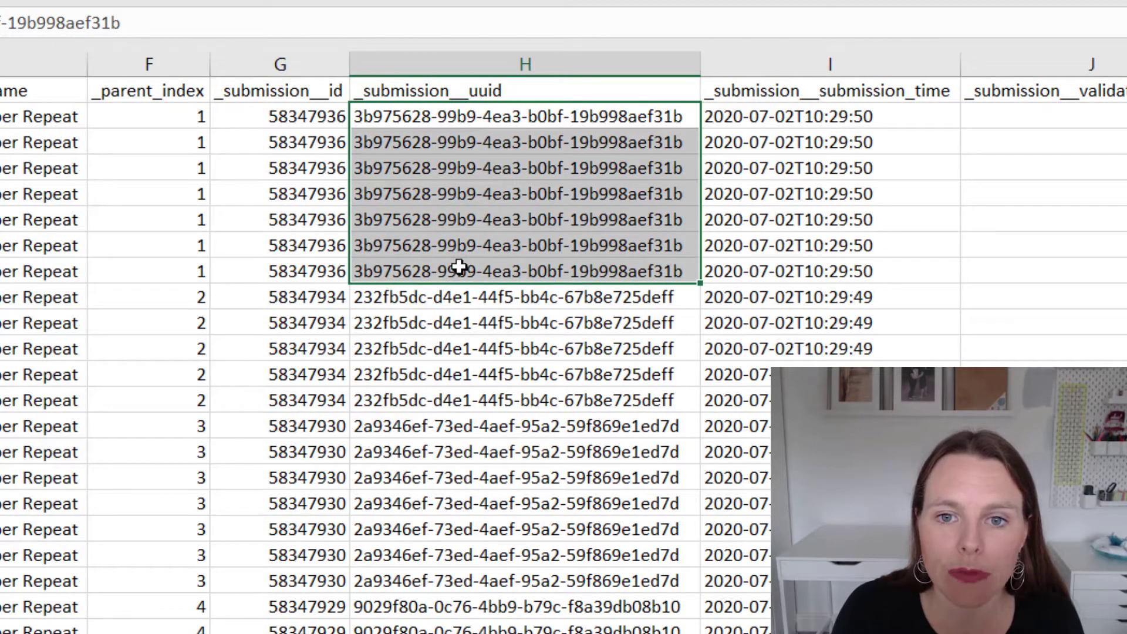
Check the _submission__uuid of each of the first household's members on the hh_members sheet, from H2 to H8.
{"action": "left_click", "coordinate": [649, 115]}
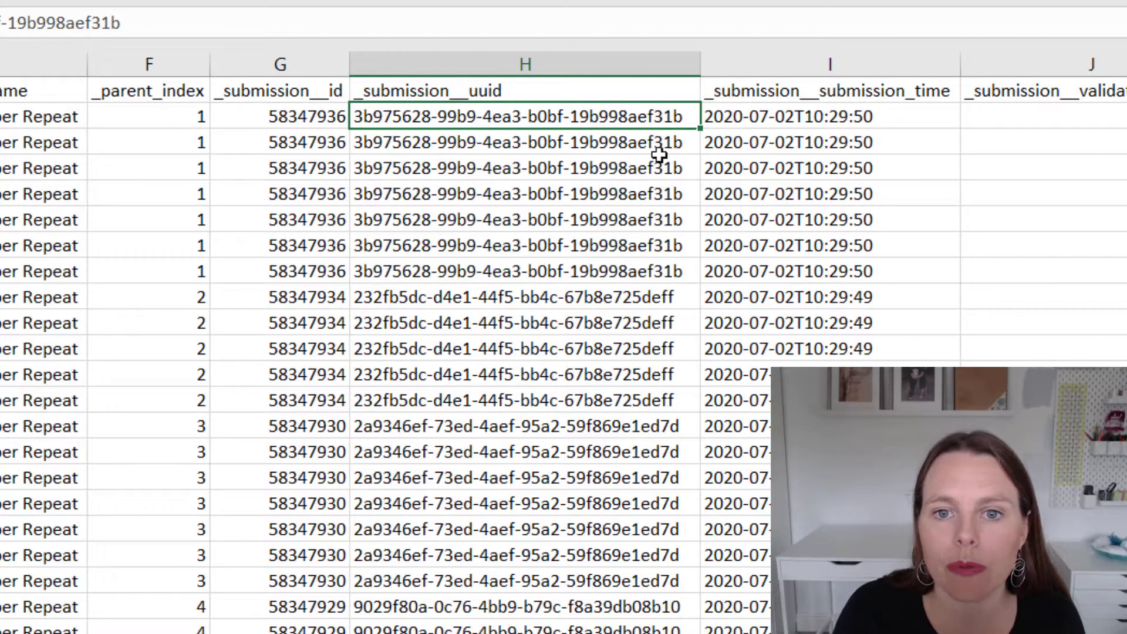
{"action": "key", "text": "Down"}
{"action": "key", "text": "Down"}
{"action": "key", "text": "Down"}
{"action": "key", "text": "Down"}
{"action": "key", "text": "Down"}
{"action": "key", "text": "Down"}
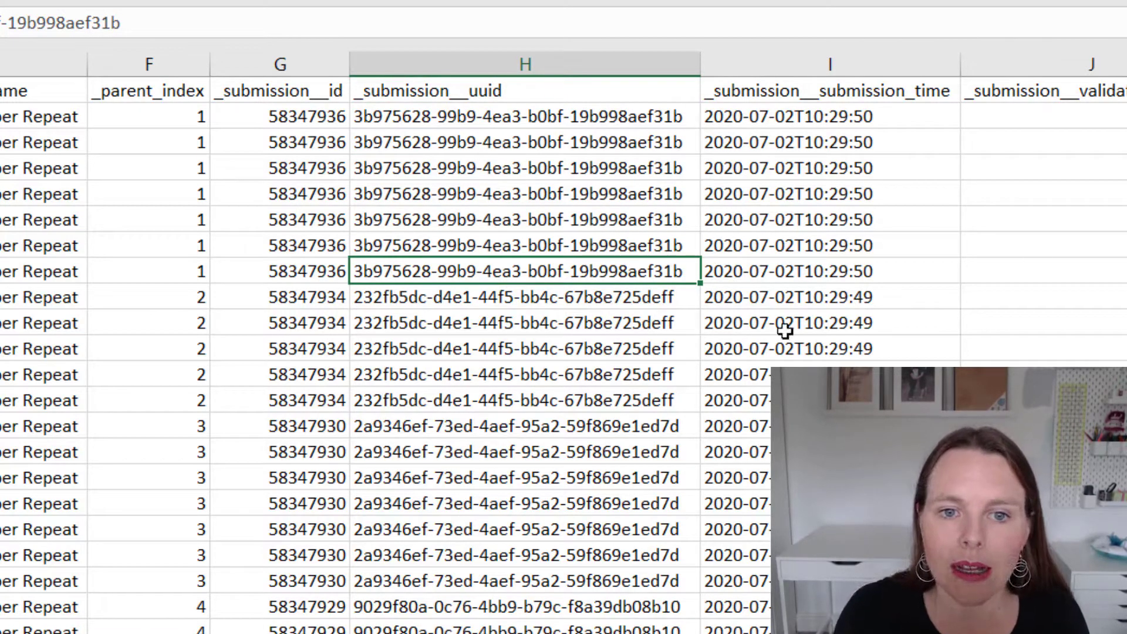
Compare the _submission__id, _parent_index and _submission__uuid values in rows 2 to 8 for the first household's members.
{"action": "left_click", "coordinate": [293, 59]}
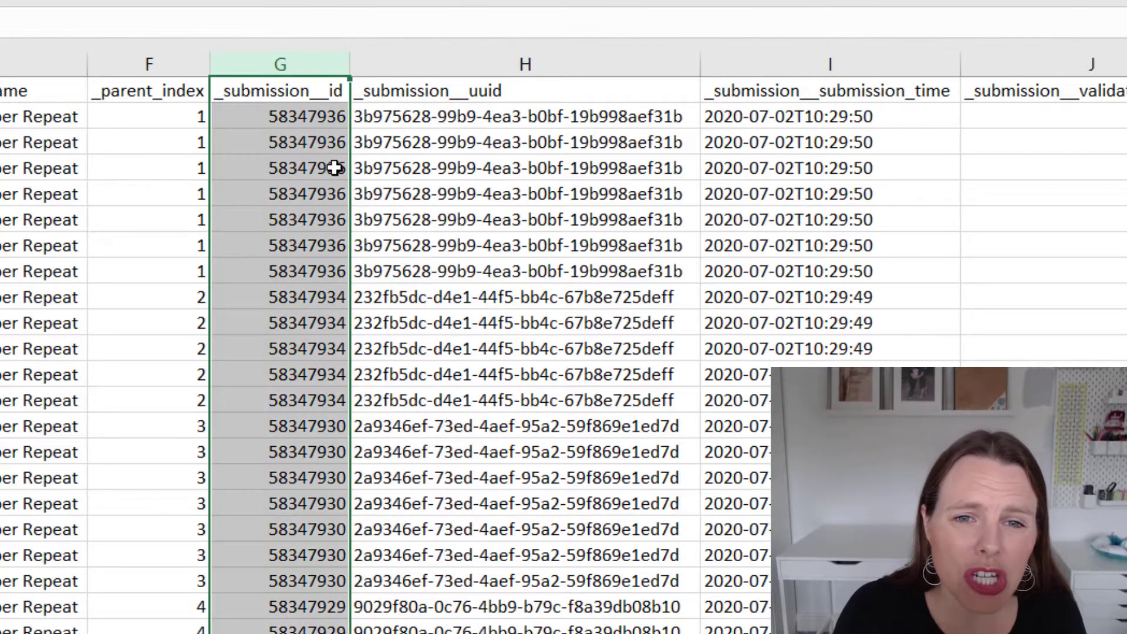
{"action": "left_click_drag", "start_coordinate": [307, 118], "coordinate": [317, 276]}
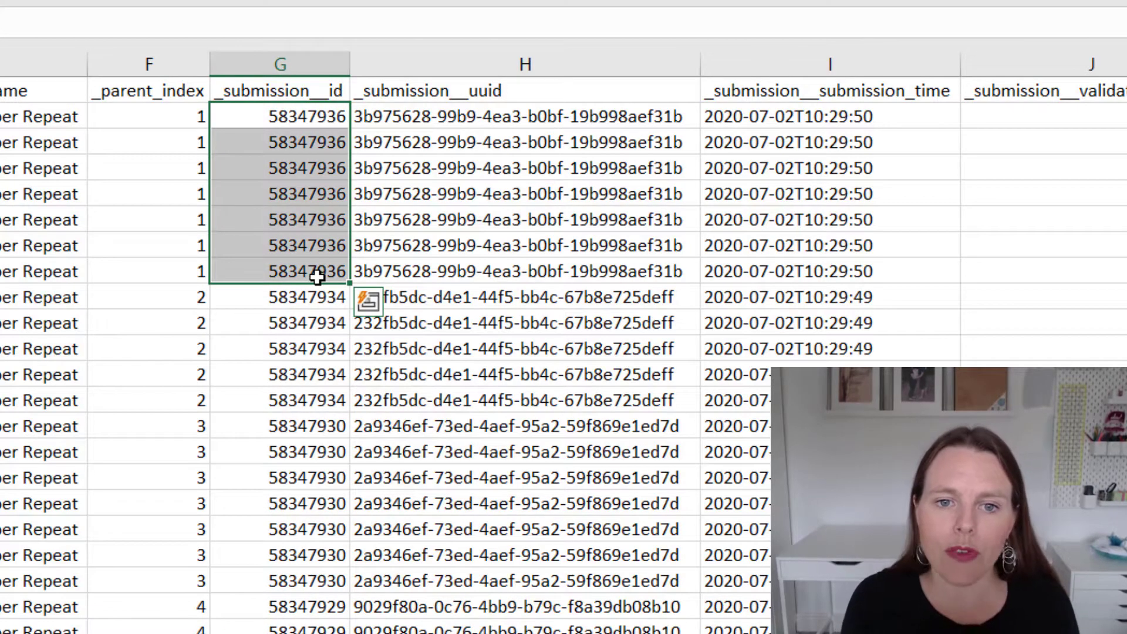
{"action": "left_click", "coordinate": [194, 59]}
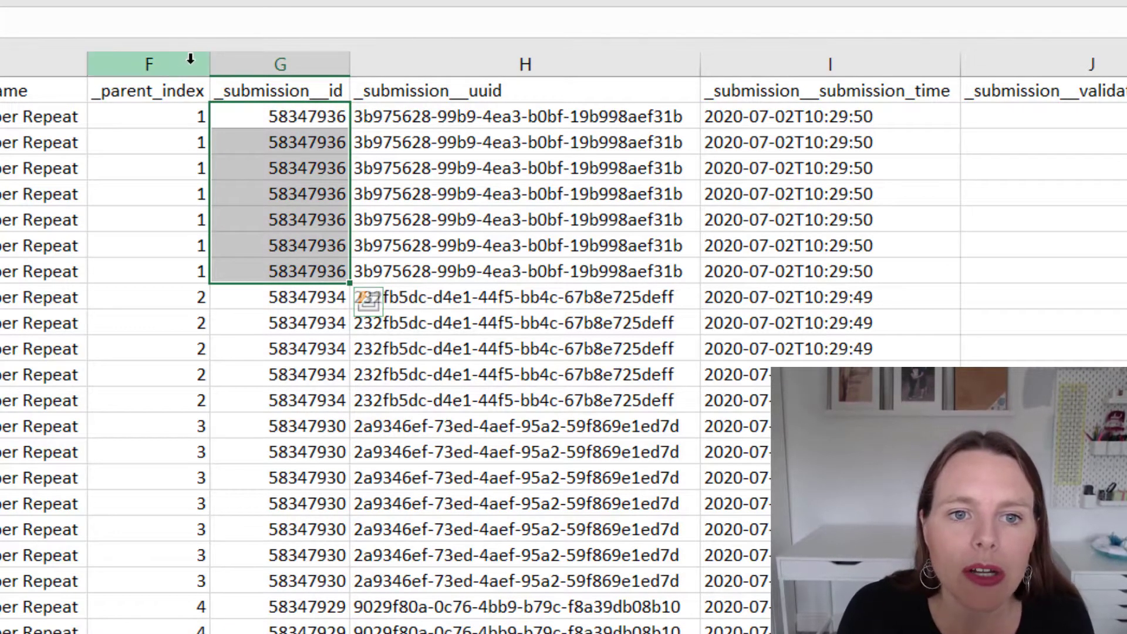
{"action": "left_click_drag", "start_coordinate": [191, 117], "coordinate": [173, 272]}
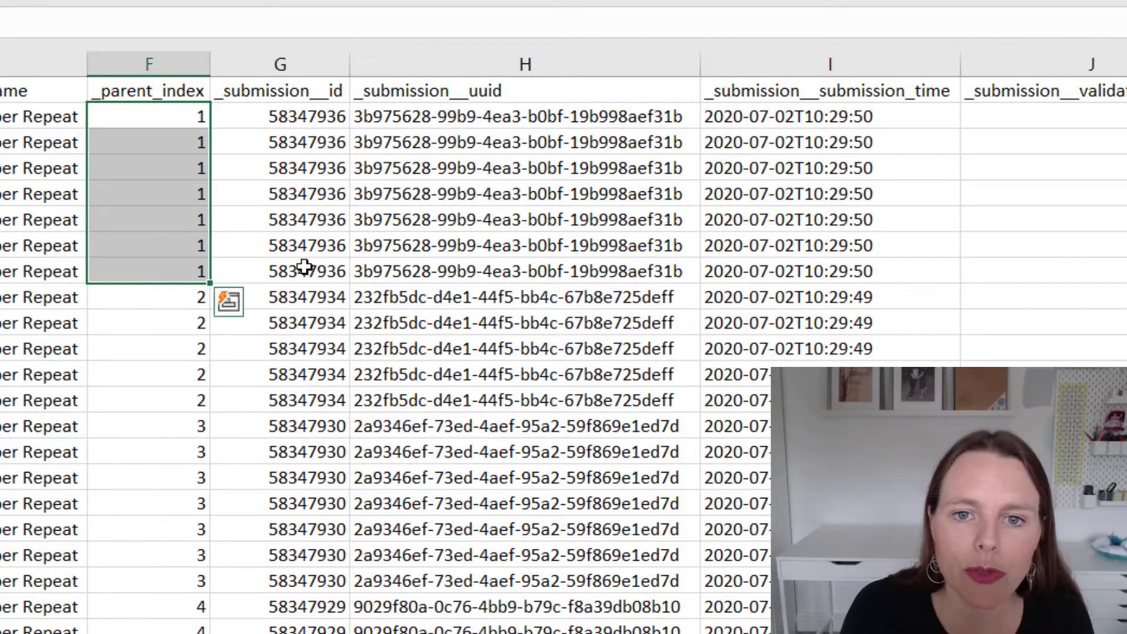
{"action": "left_click", "coordinate": [477, 66]}
{"action": "left_click_drag", "start_coordinate": [486, 117], "coordinate": [496, 271]}
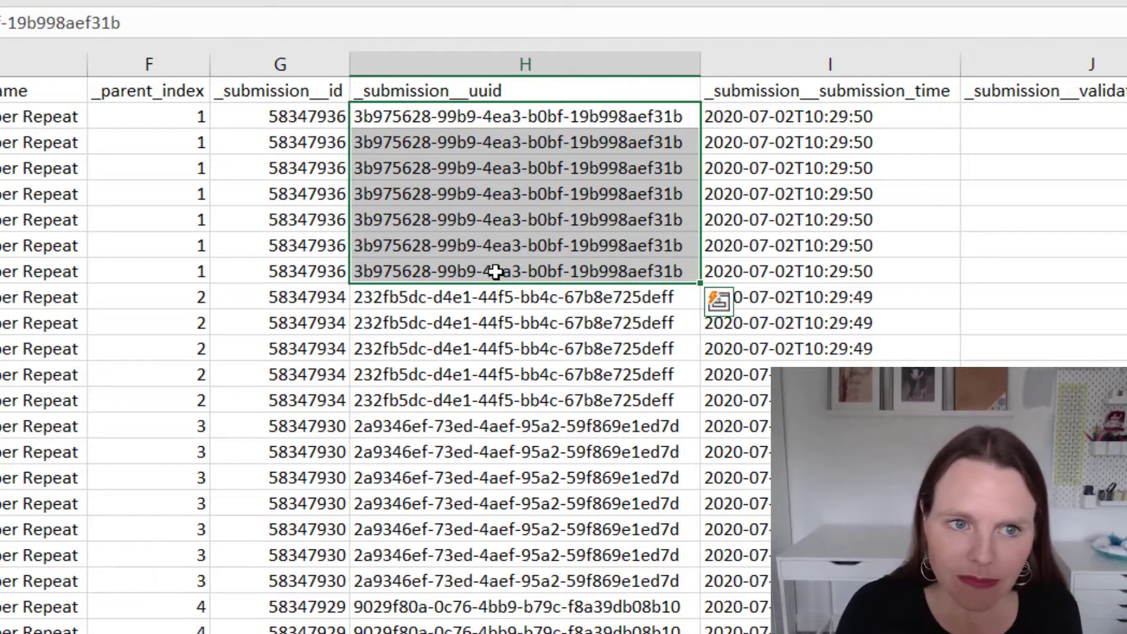
Compare the _index column (D) of hh_members with the _index column (N) of the Household Member Repeat sheet.
{"action": "left_click", "coordinate": [170, 63]}
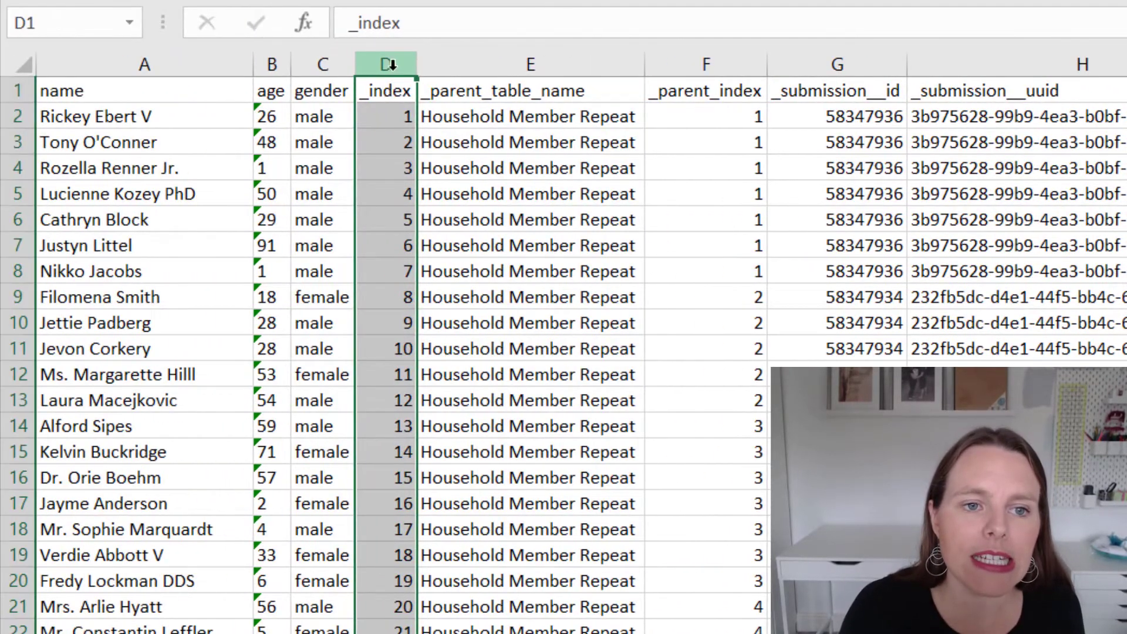
{"action": "left_click", "coordinate": [376, 65]}
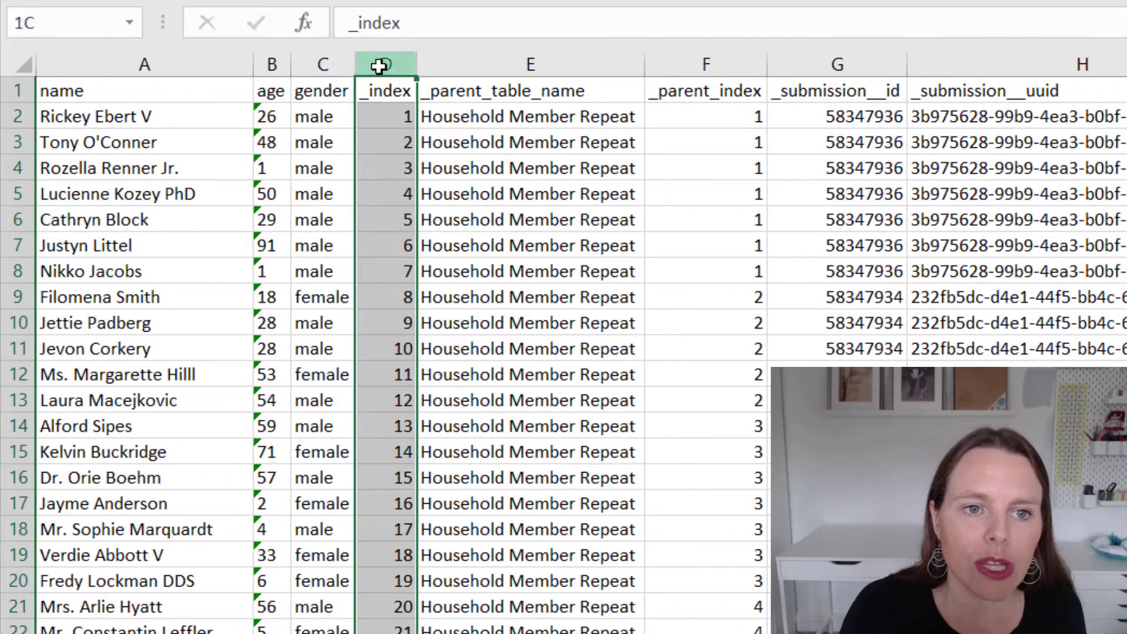
{"action": "key", "text": "Down"}
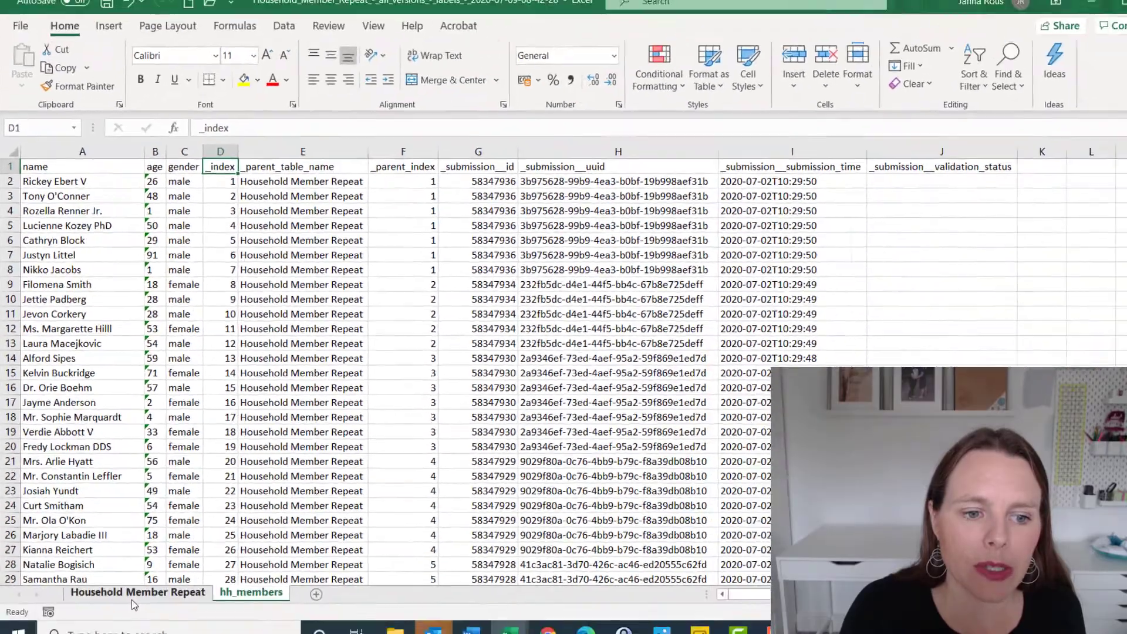
{"action": "left_click", "coordinate": [131, 599]}
{"action": "left_click", "coordinate": [1067, 170]}
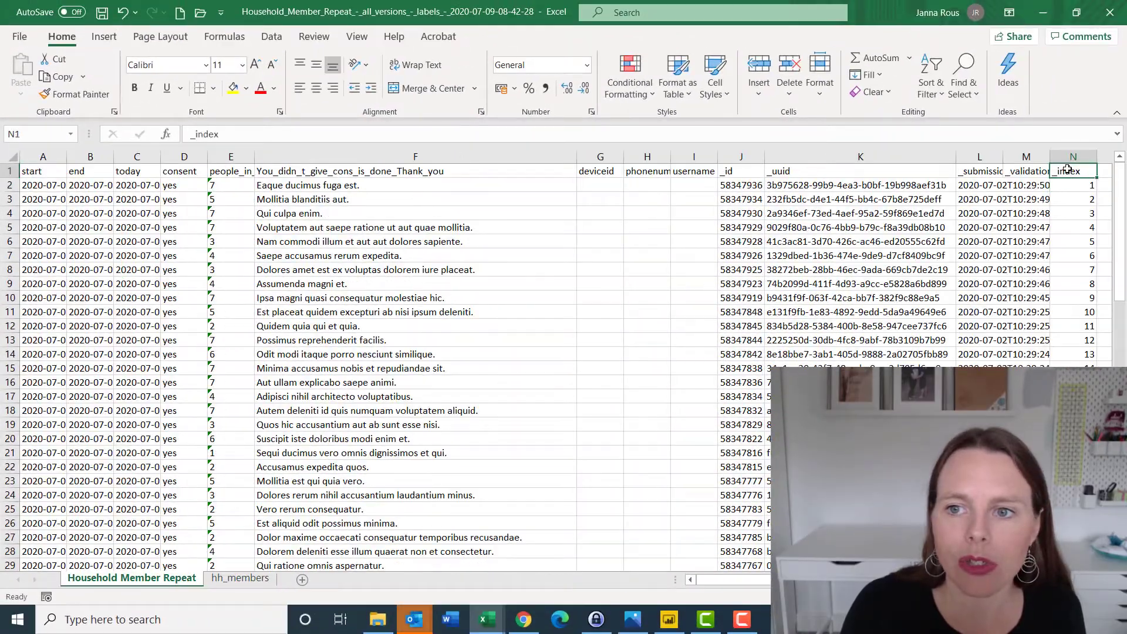
{"action": "left_click", "coordinate": [240, 578]}
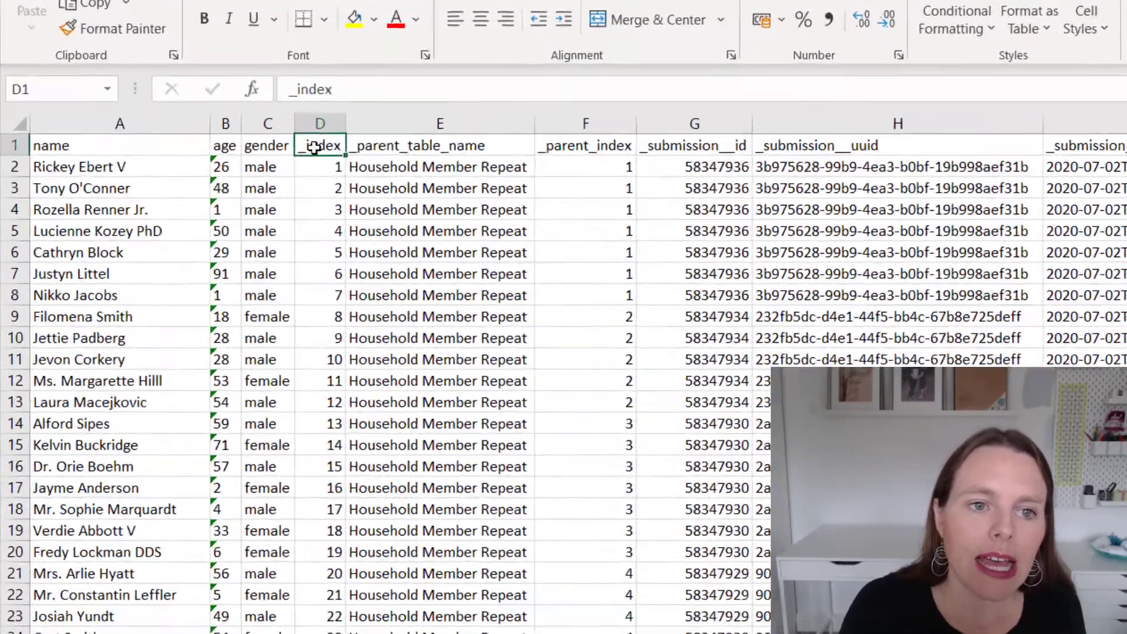
{"action": "key", "text": "ctrl+shift+Down"}
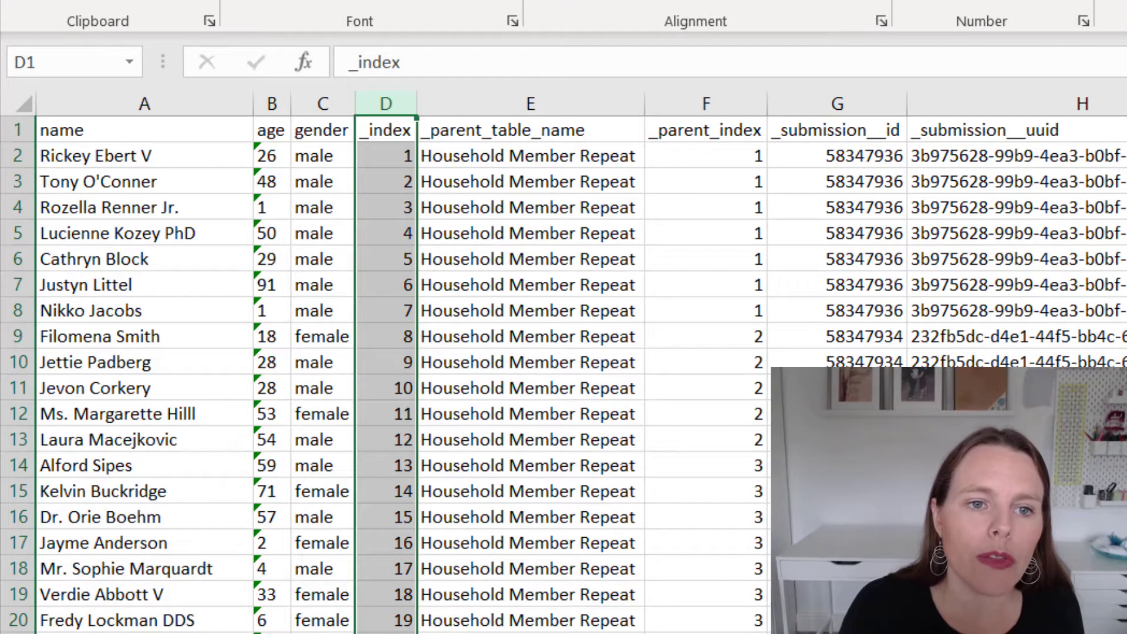
Go through the hh_members _index values one by one from D2 to D14.
{"action": "left_click", "coordinate": [399, 160]}
{"action": "left_click", "coordinate": [395, 180]}
{"action": "left_click", "coordinate": [392, 210]}
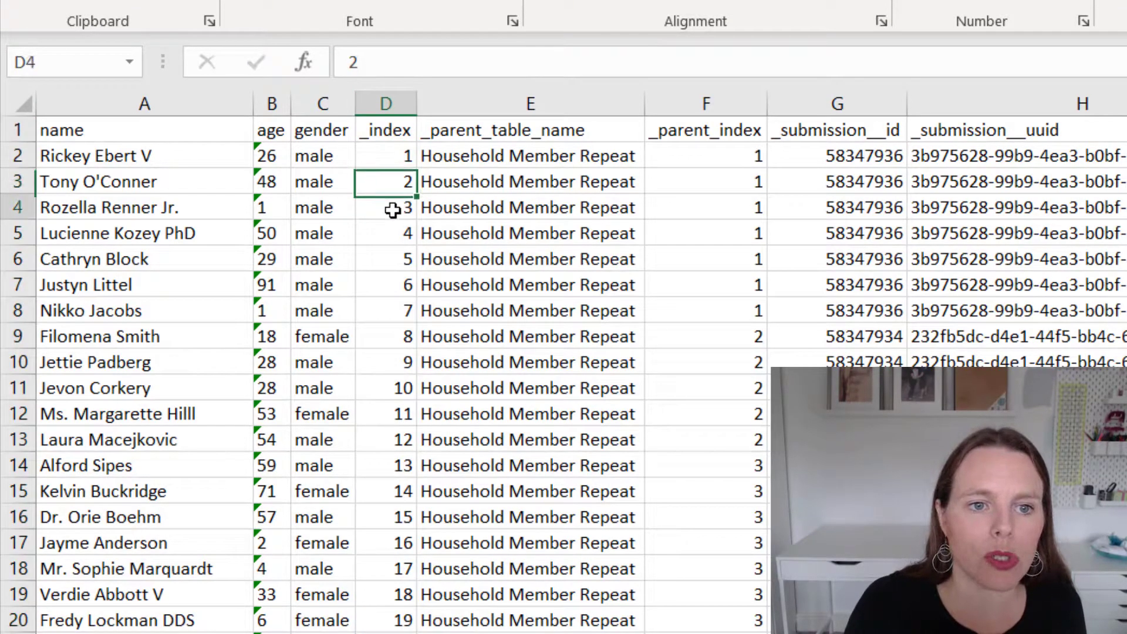
{"action": "key", "text": "Down"}
{"action": "key", "text": "Down"}
{"action": "key", "text": "Down"}
{"action": "key", "text": "Down"}
{"action": "key", "text": "Down"}
{"action": "key", "text": "Down"}
{"action": "key", "text": "Down"}
{"action": "key", "text": "Down"}
{"action": "key", "text": "Down"}
{"action": "key", "text": "Down"}
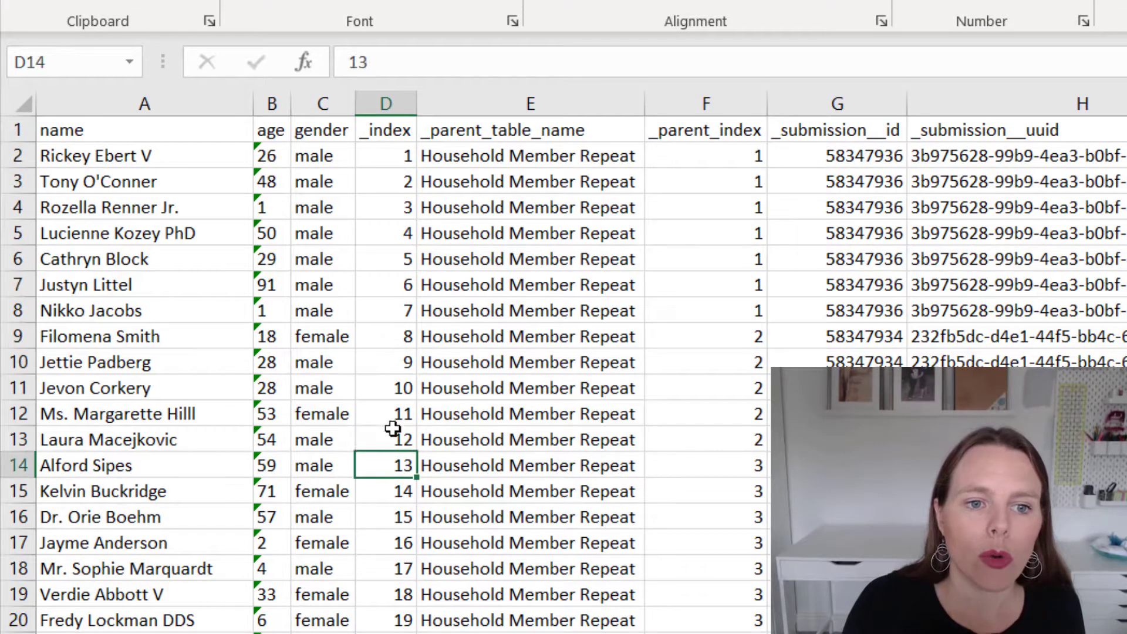
Follow the _index column on hh_members from D2 to the last member row, and return to the start of the sheet.
{"action": "left_click_drag", "start_coordinate": [395, 156], "coordinate": [399, 632]}
{"action": "scroll", "coordinate": [400, 633], "scroll_direction": "down", "scroll_amount": 7}
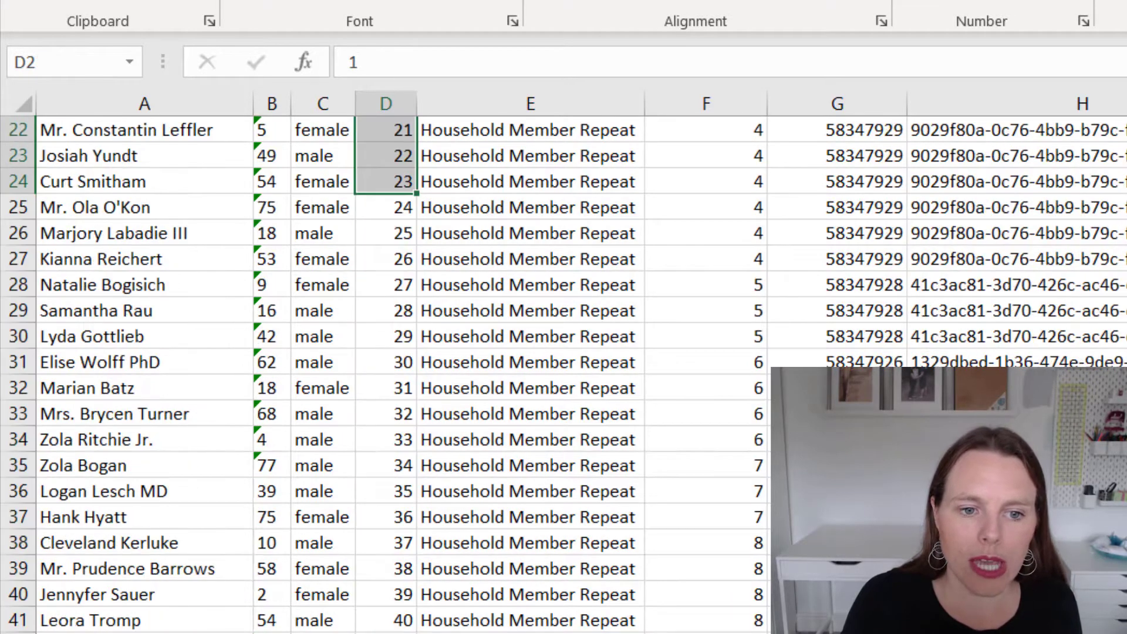
{"action": "scroll", "coordinate": [564, 373], "scroll_direction": "down", "scroll_amount": 4}
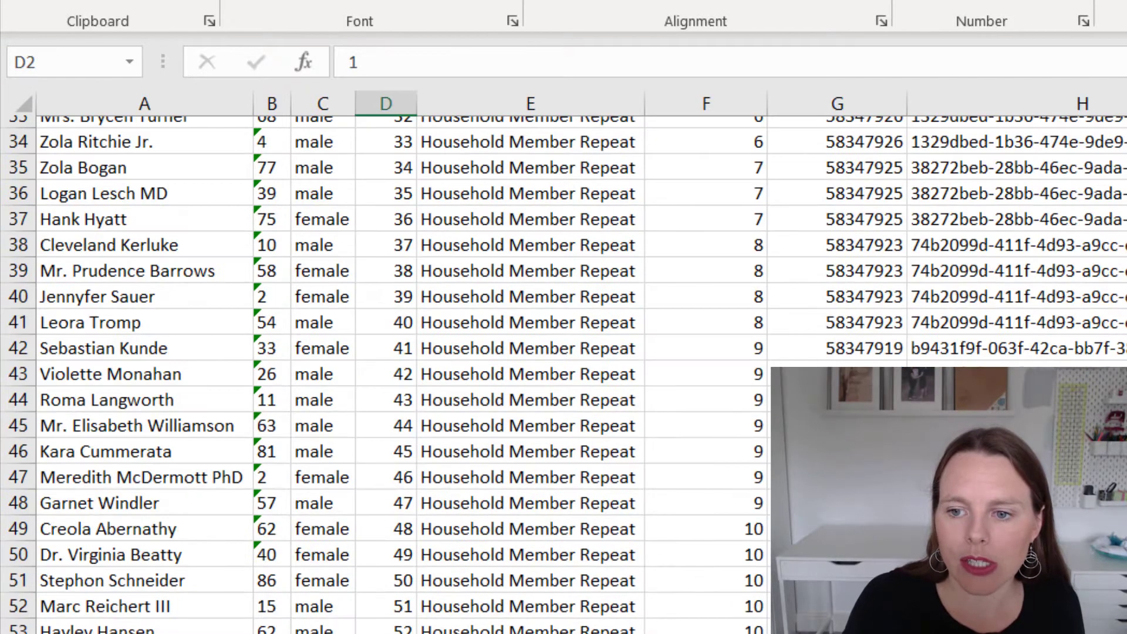
{"action": "scroll", "coordinate": [563, 373], "scroll_direction": "down", "scroll_amount": 20}
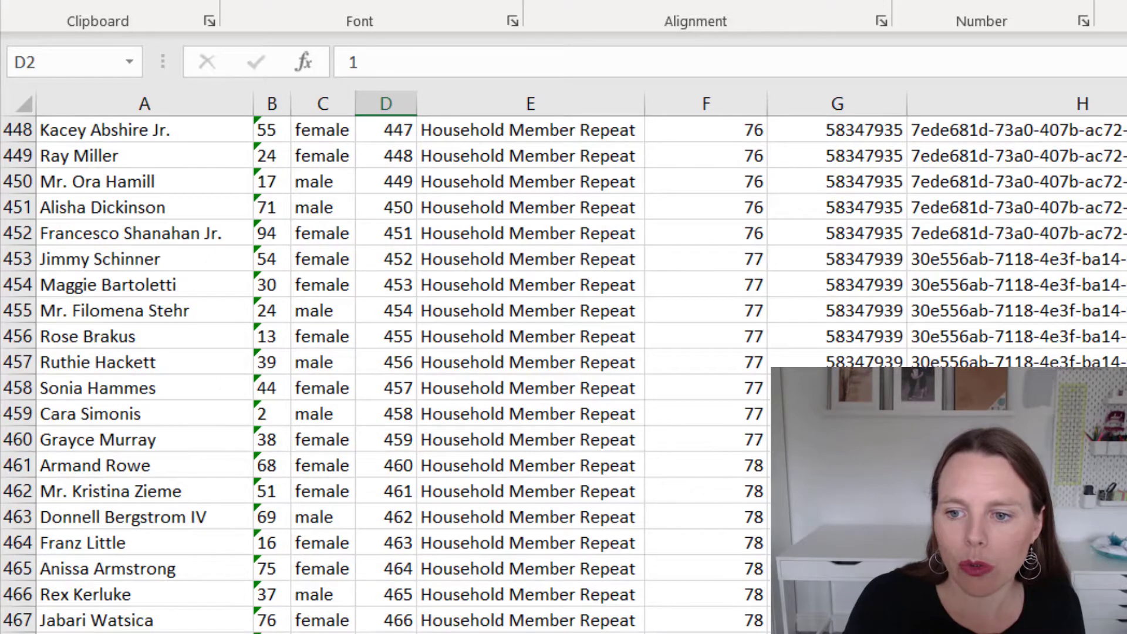
{"action": "scroll", "coordinate": [563, 373], "scroll_direction": "down", "scroll_amount": 2}
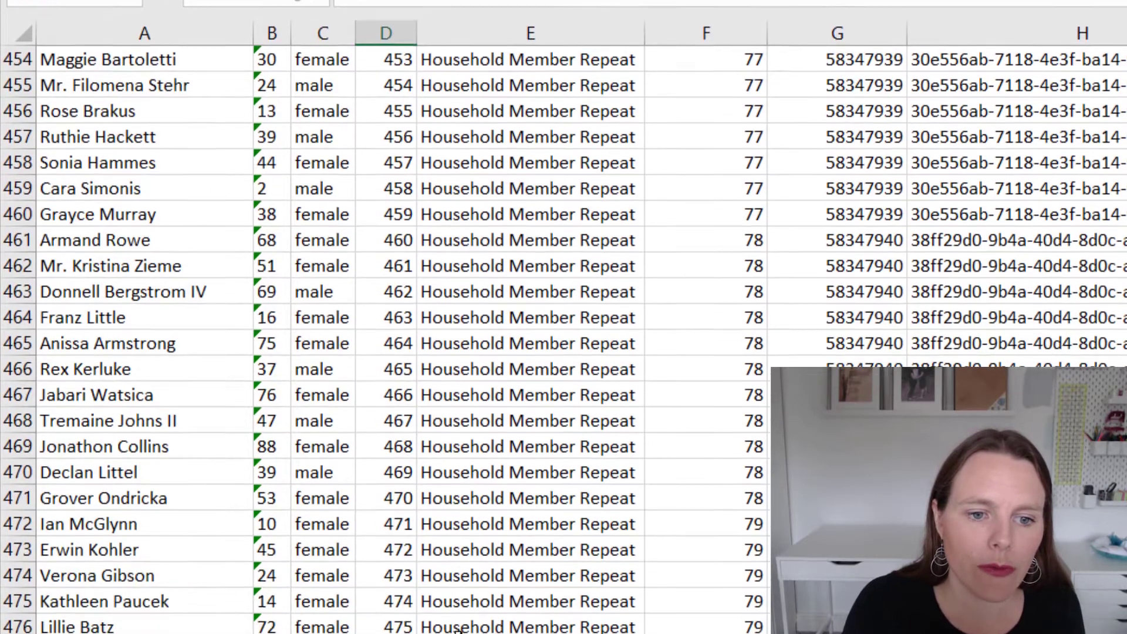
{"action": "key", "text": "ctrl+Down"}
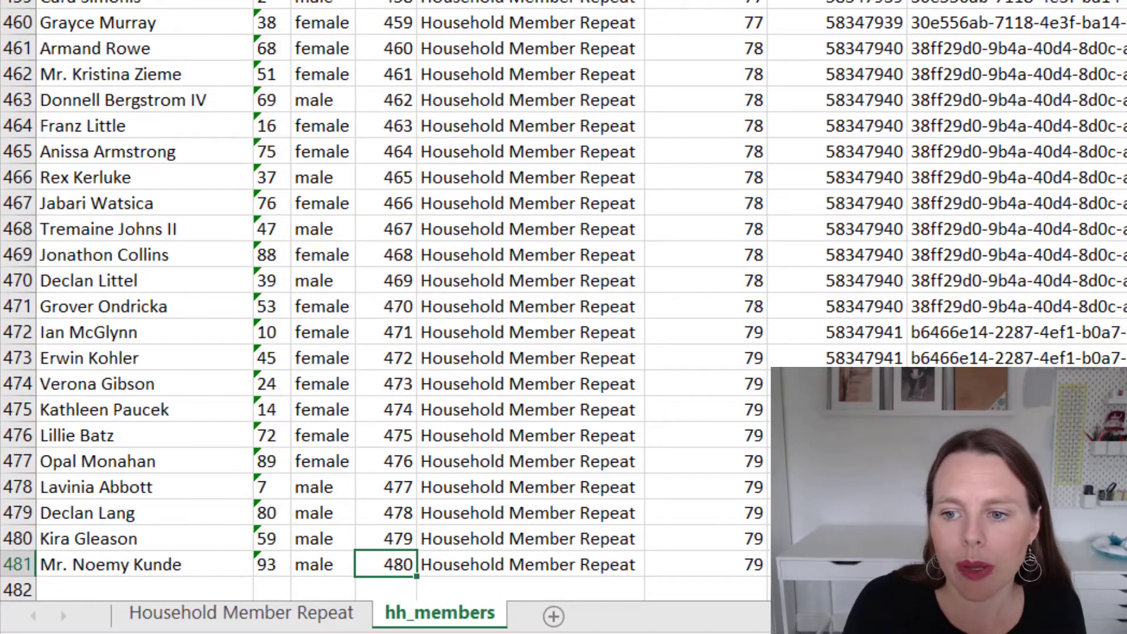
{"action": "scroll", "coordinate": [385, 300], "scroll_direction": "up", "scroll_amount": 20}
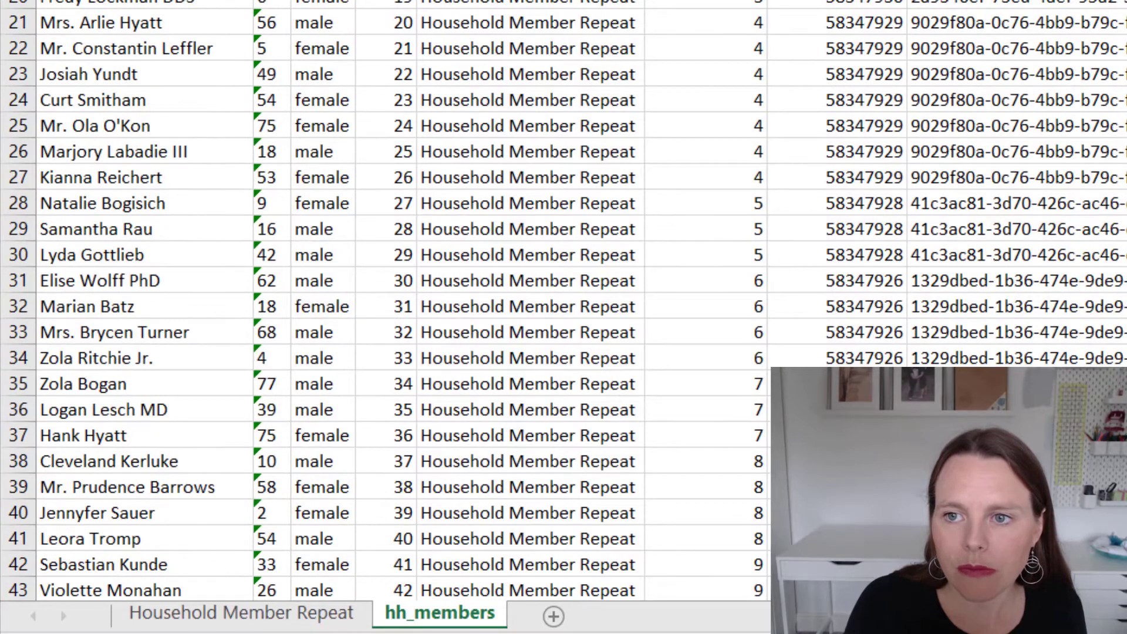
{"action": "scroll", "coordinate": [384, 300], "scroll_direction": "up", "scroll_amount": 7}
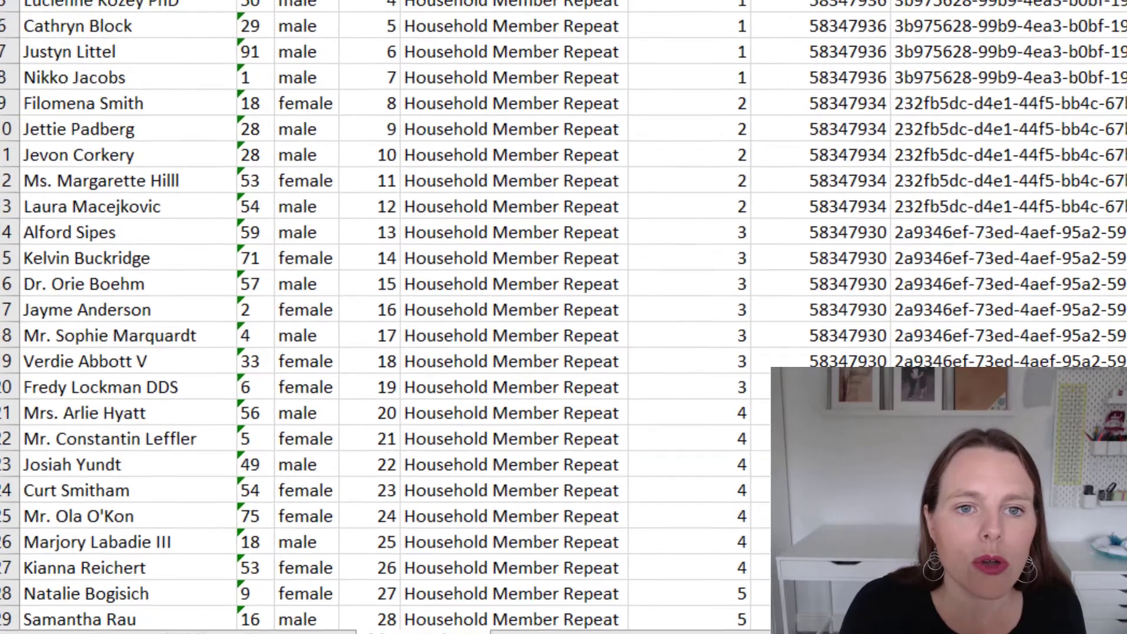
Highlight the _parent_index (F) and _submission__uuid (H) columns on hh_members as links to the household data.
{"action": "left_click", "coordinate": [588, 66]}
{"action": "left_click", "coordinate": [1024, 98]}
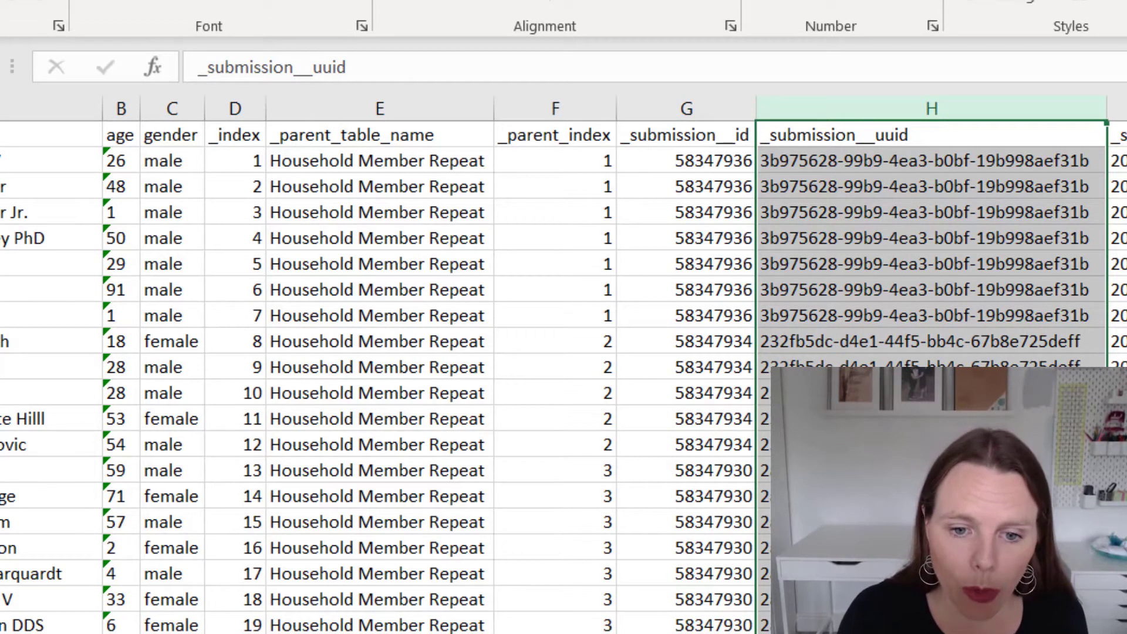
{"action": "left_click", "coordinate": [555, 628]}
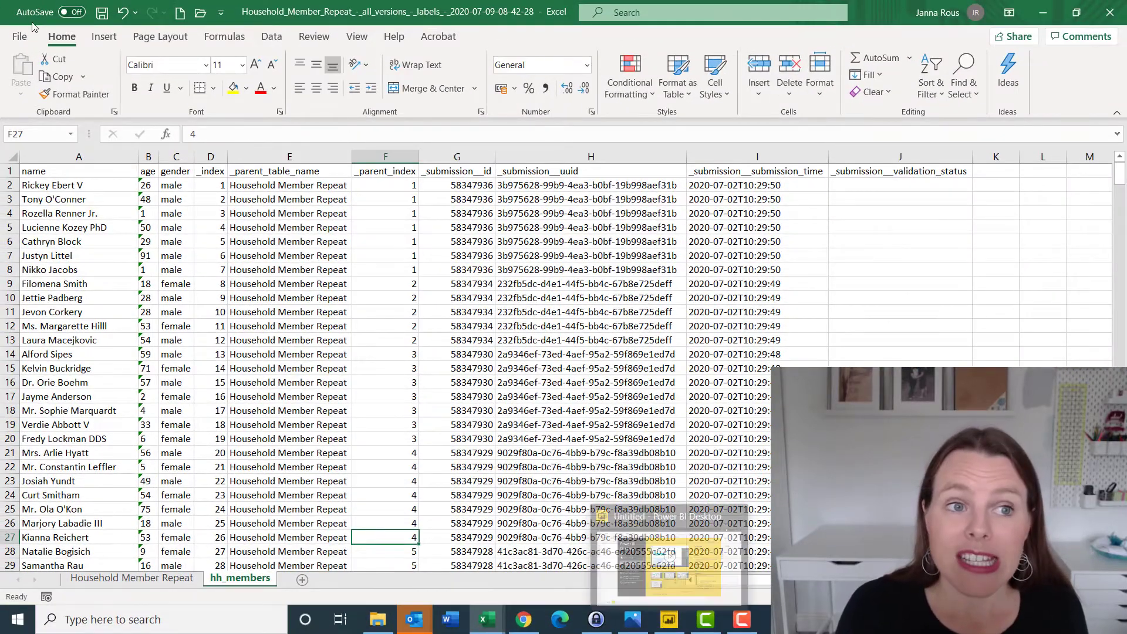
Save a copy of the workbook as an Excel Workbook in the HumaniTV017 - Importing Data to Power BI folder, keeping its file name.
{"action": "left_click", "coordinate": [20, 36]}
{"action": "left_click", "coordinate": [53, 224]}
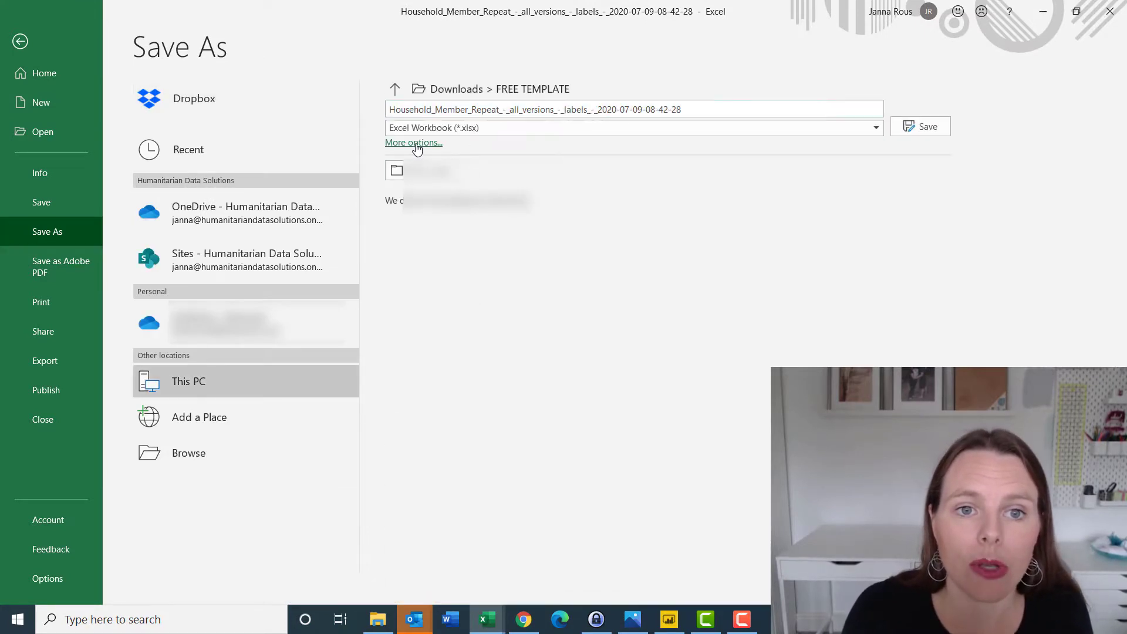
{"action": "left_click", "coordinate": [415, 145]}
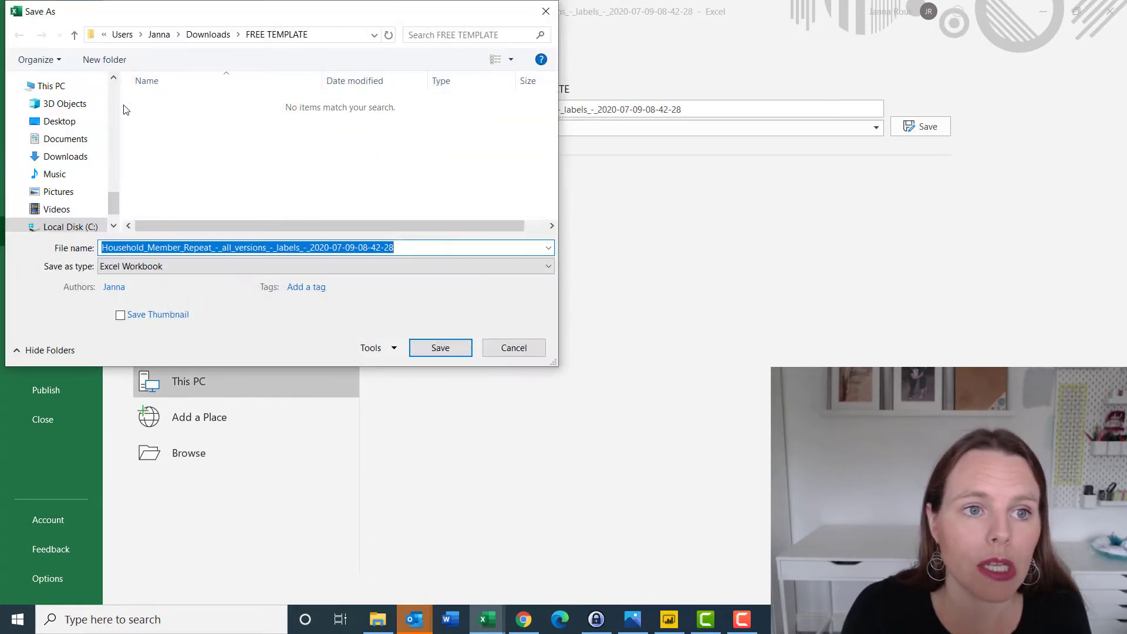
{"action": "left_click_drag", "start_coordinate": [114, 203], "coordinate": [114, 97]}
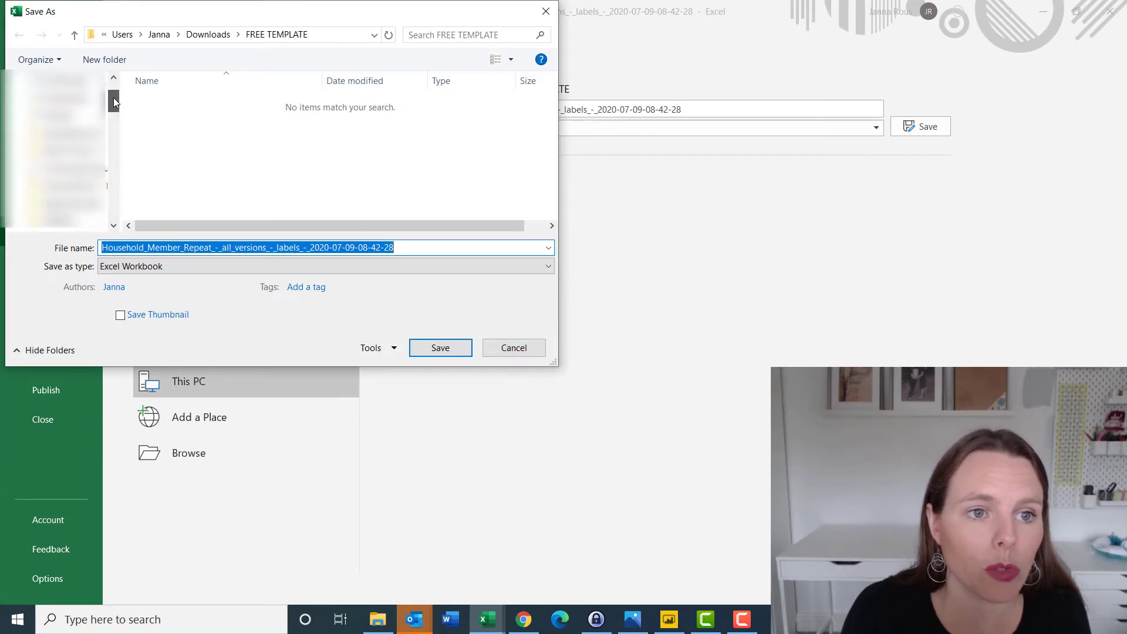
{"action": "left_click", "coordinate": [64, 134]}
{"action": "left_click", "coordinate": [440, 347]}
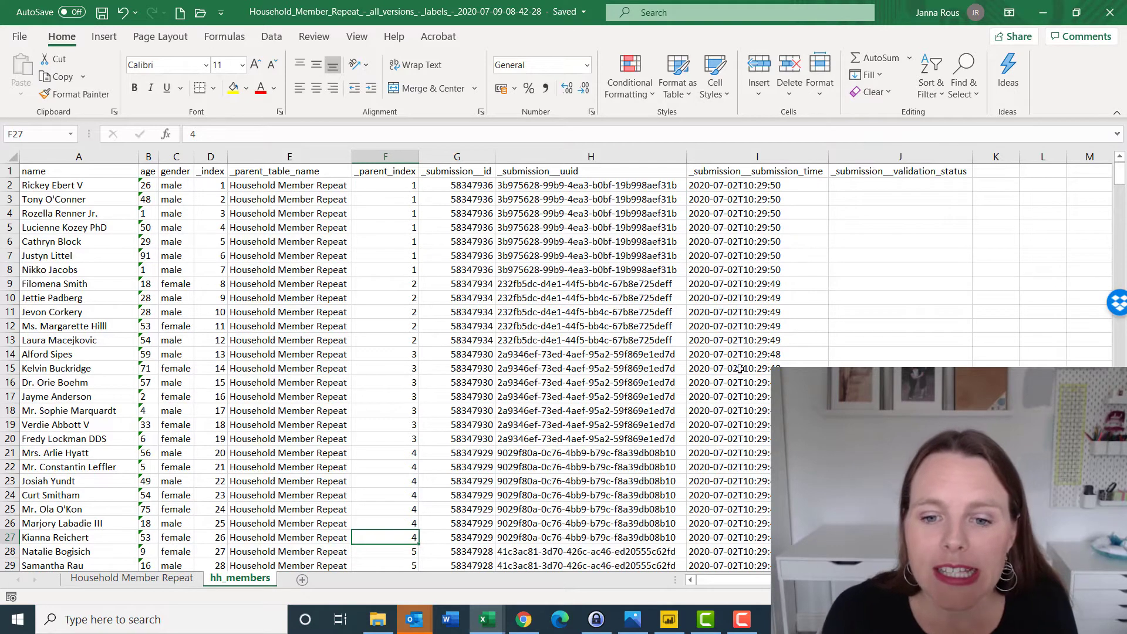
Switch to Power BI Desktop, dismiss the start screen and open the saved Household_Member_Repeat Excel workbook as a data source.
{"action": "left_click", "coordinate": [669, 619]}
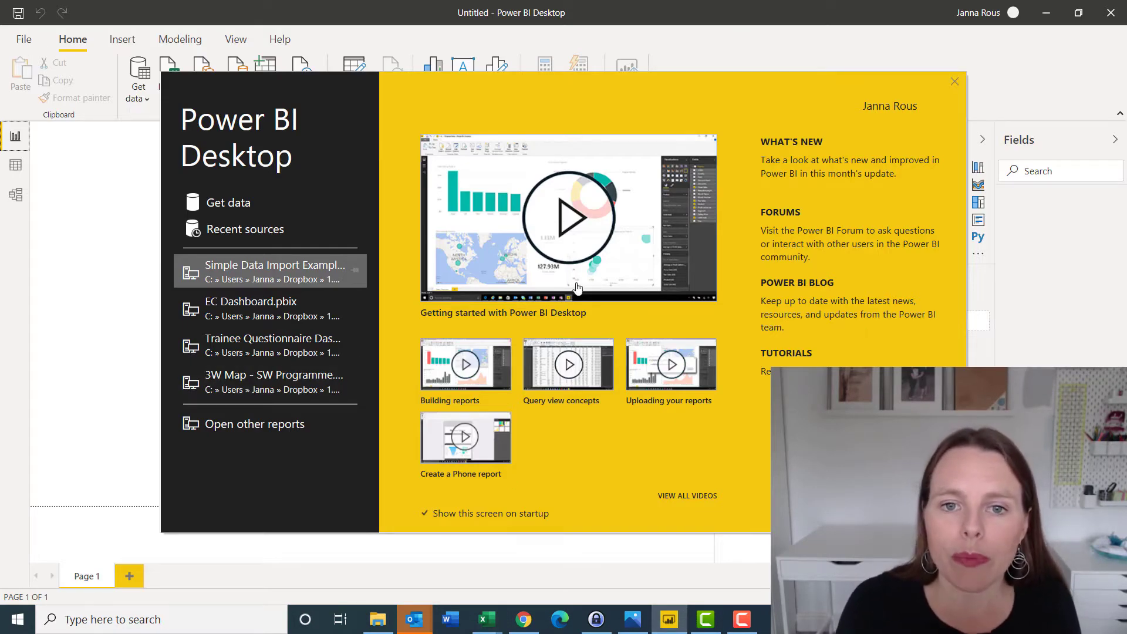
{"action": "left_click", "coordinate": [954, 82]}
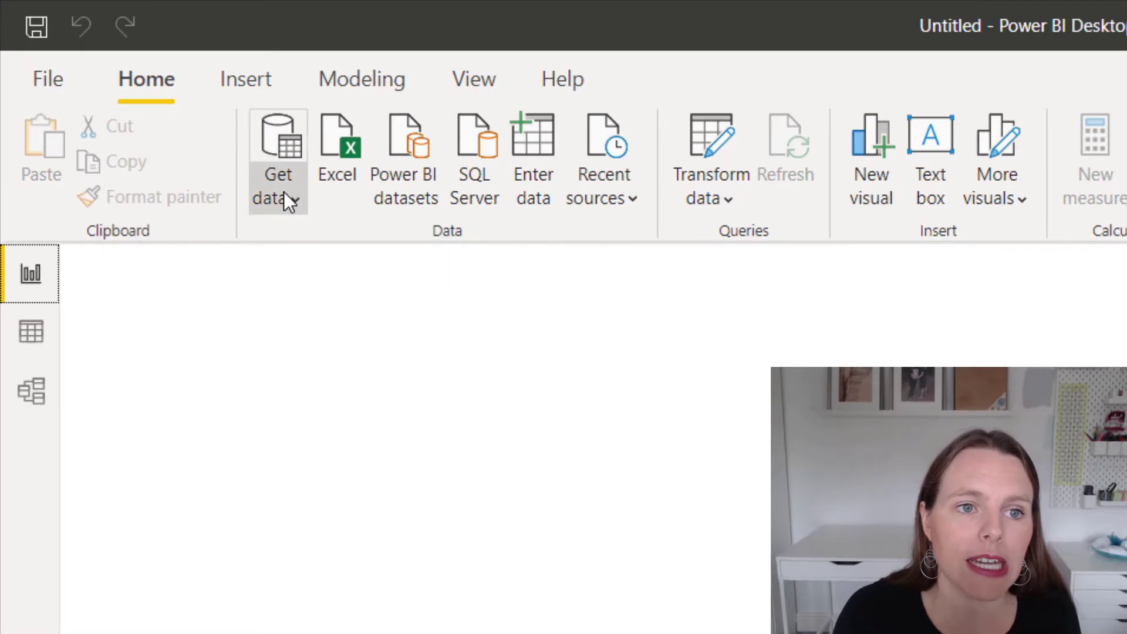
{"action": "left_click", "coordinate": [285, 194]}
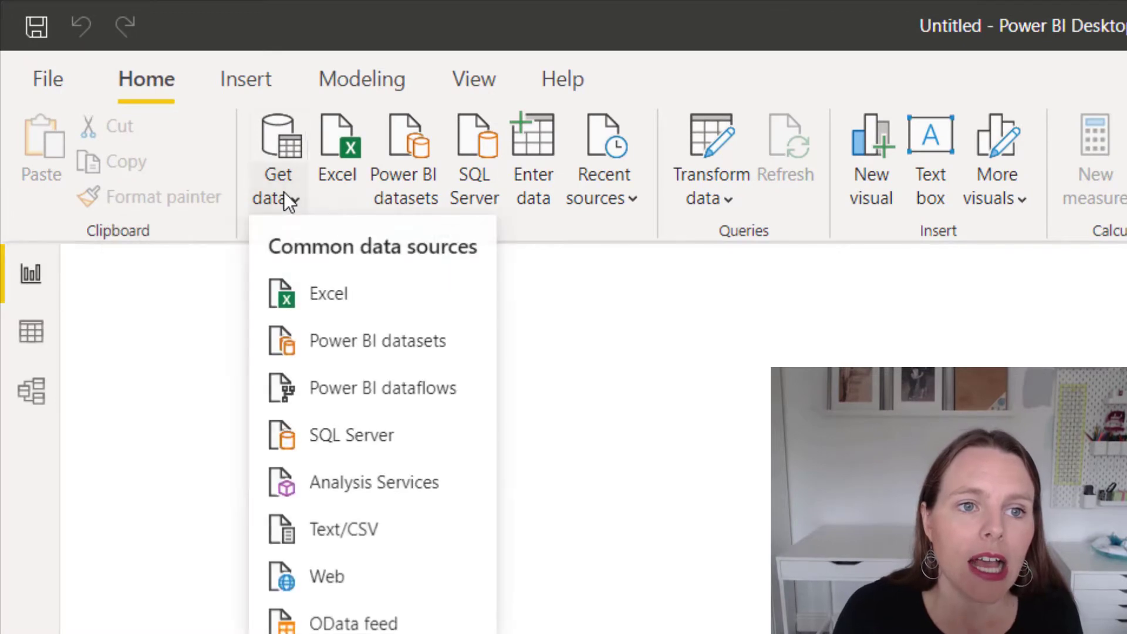
{"action": "left_click", "coordinate": [340, 294]}
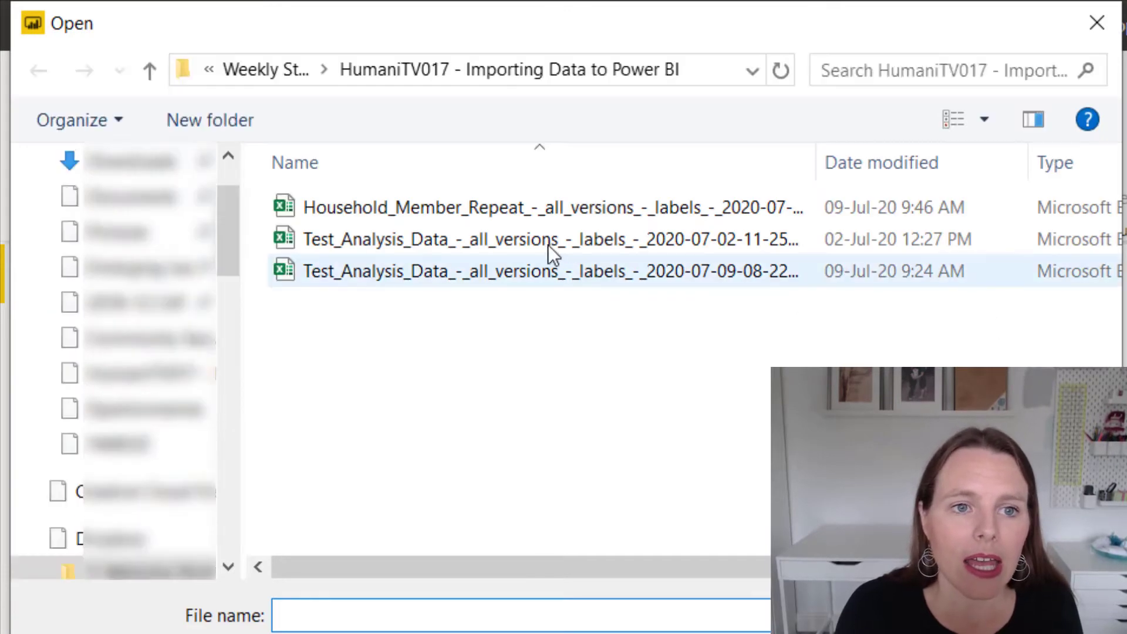
{"action": "left_click", "coordinate": [501, 204]}
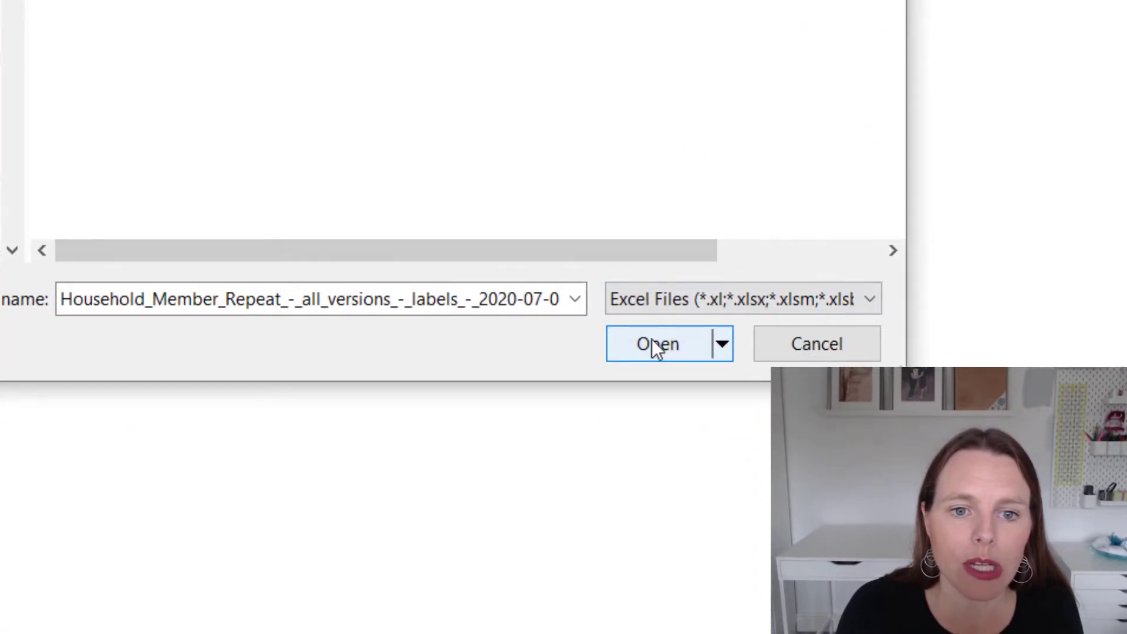
{"action": "left_click", "coordinate": [652, 340]}
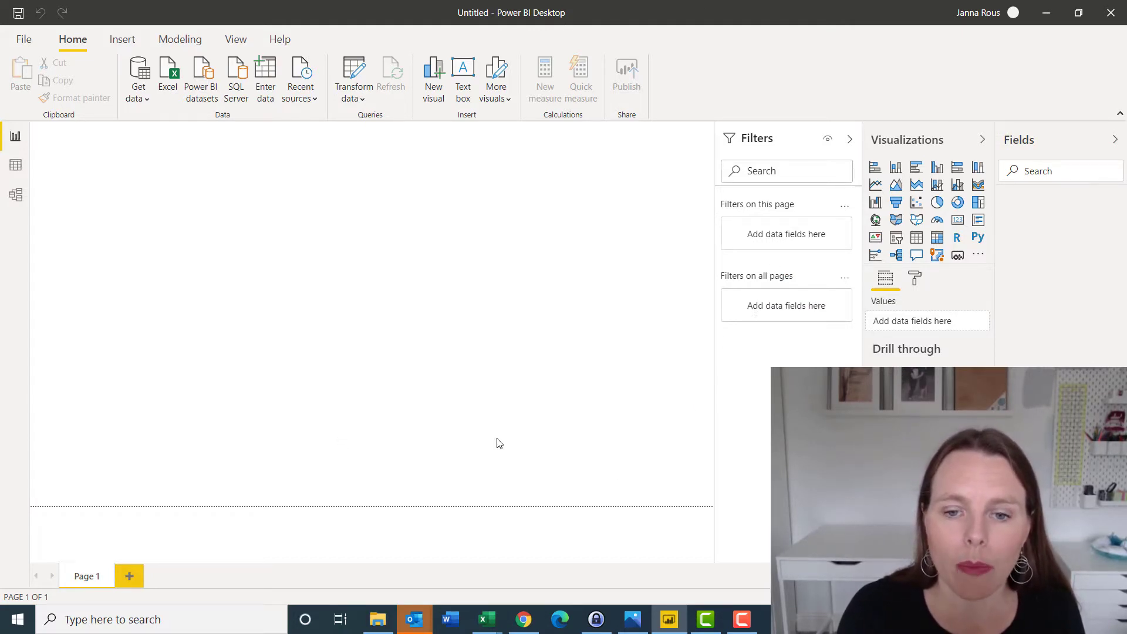
Choose the Household Member Repeat and hh_members sheets for import and bring them into the Power Query Editor.
{"action": "mouse_move", "coordinate": [669, 619]}
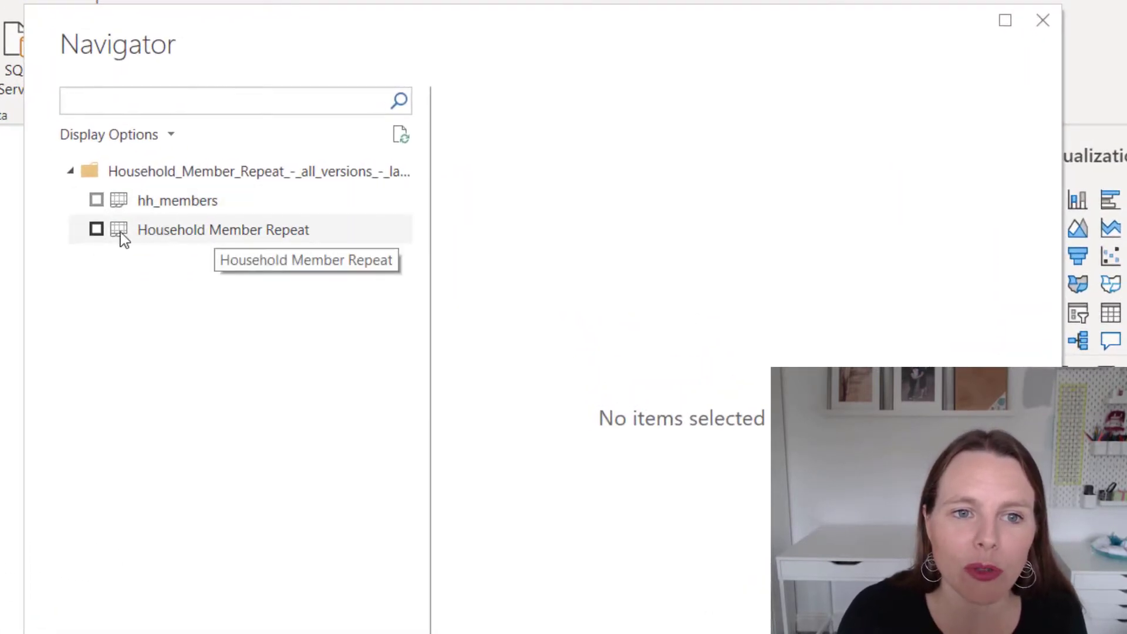
{"action": "left_click", "coordinate": [97, 230]}
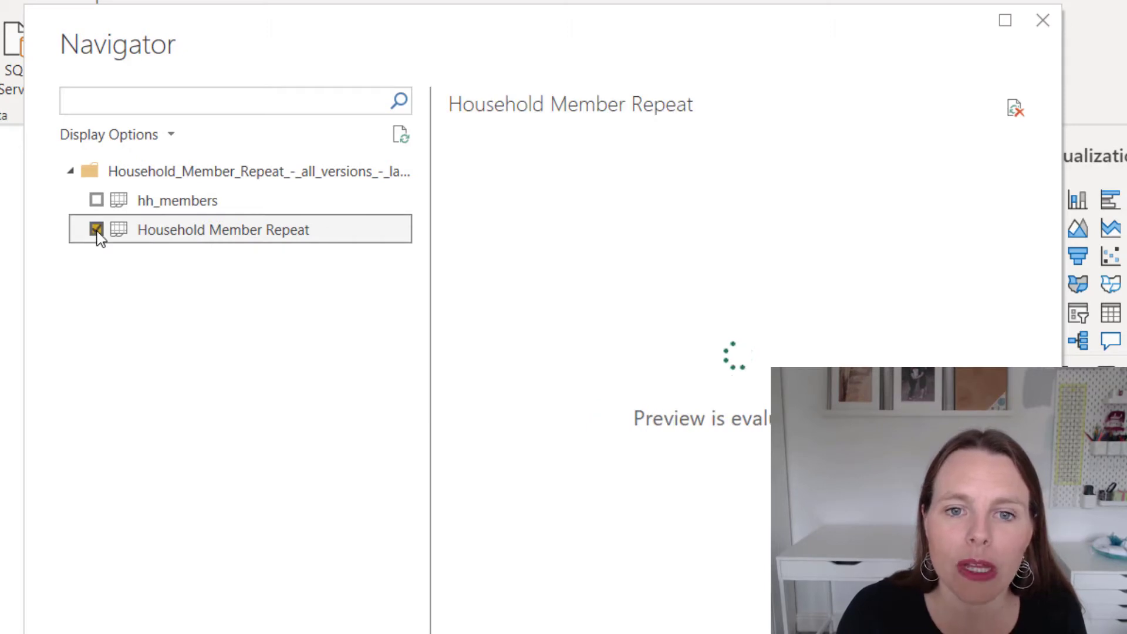
{"action": "left_click", "coordinate": [96, 201]}
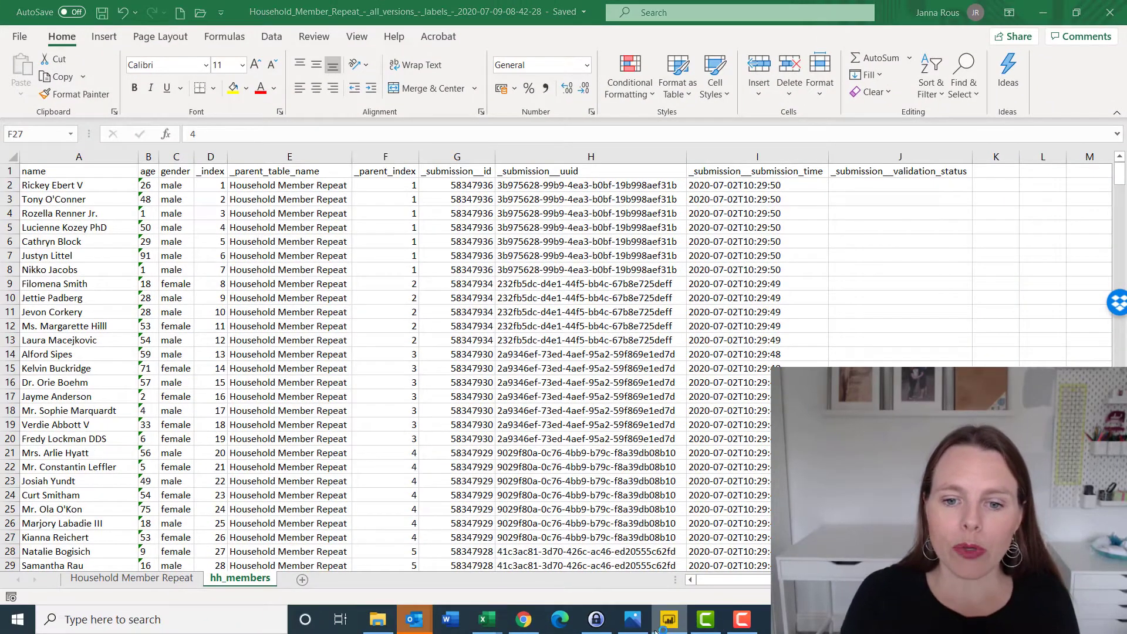
{"action": "mouse_move", "coordinate": [670, 624]}
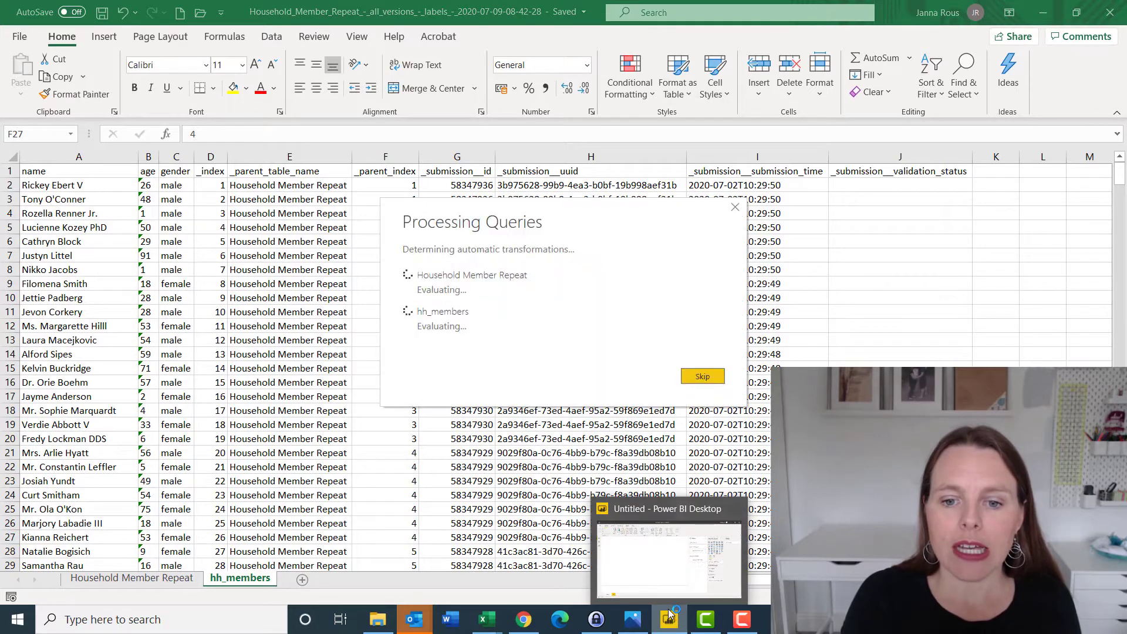
{"action": "mouse_move", "coordinate": [673, 597]}
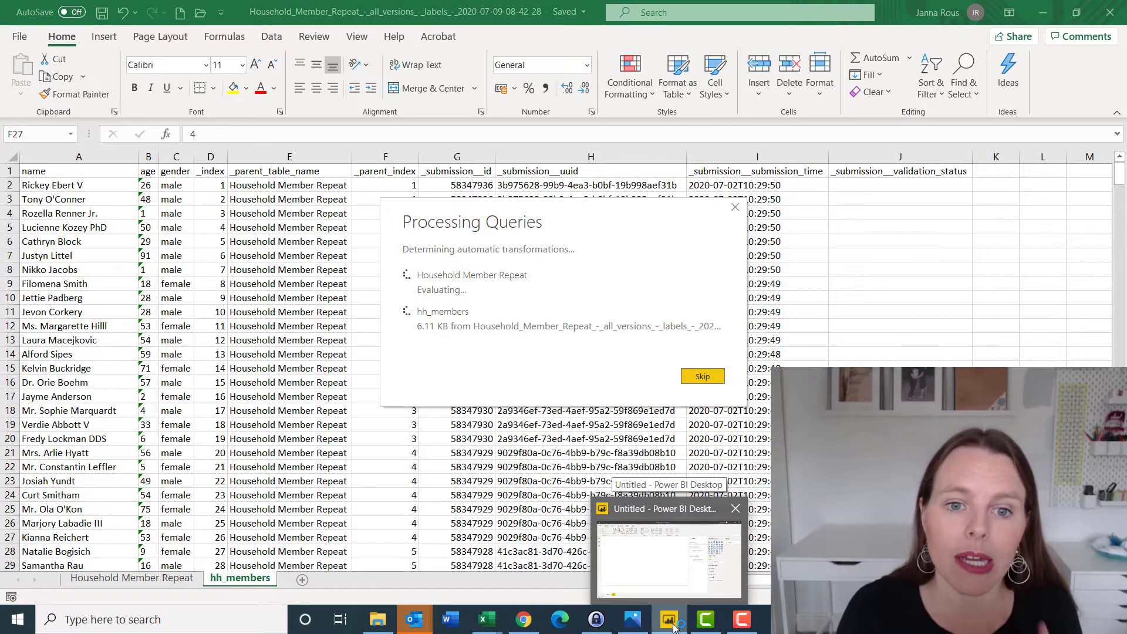
{"action": "left_click", "coordinate": [670, 619]}
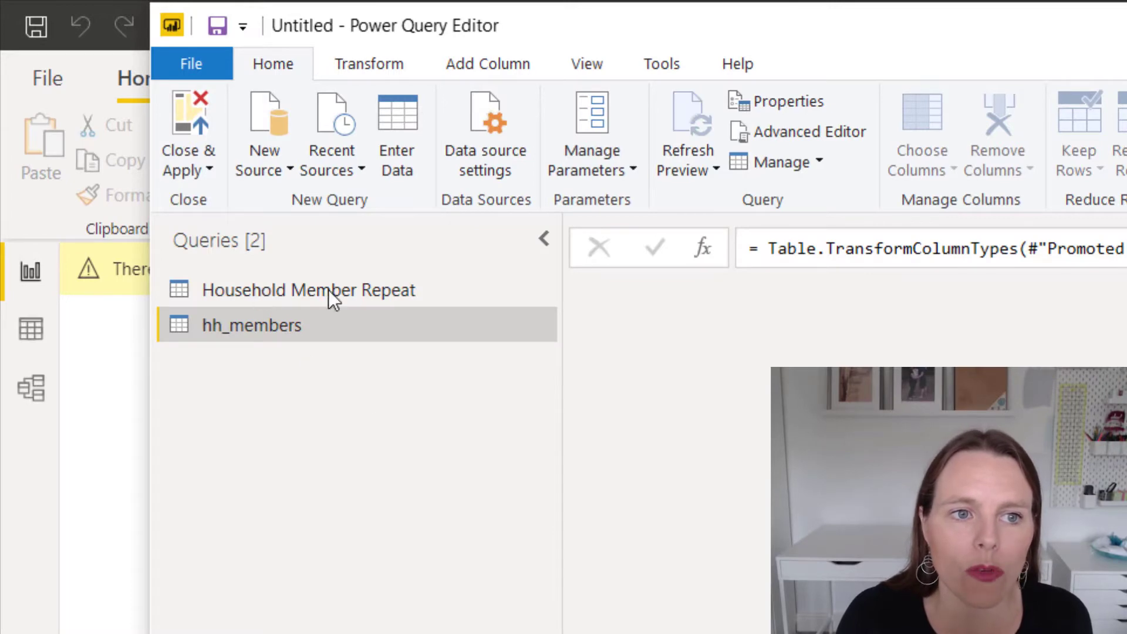
Preview both imported queries and rename the Household Member Repeat query as "Main Household Form".
{"action": "left_click", "coordinate": [300, 286]}
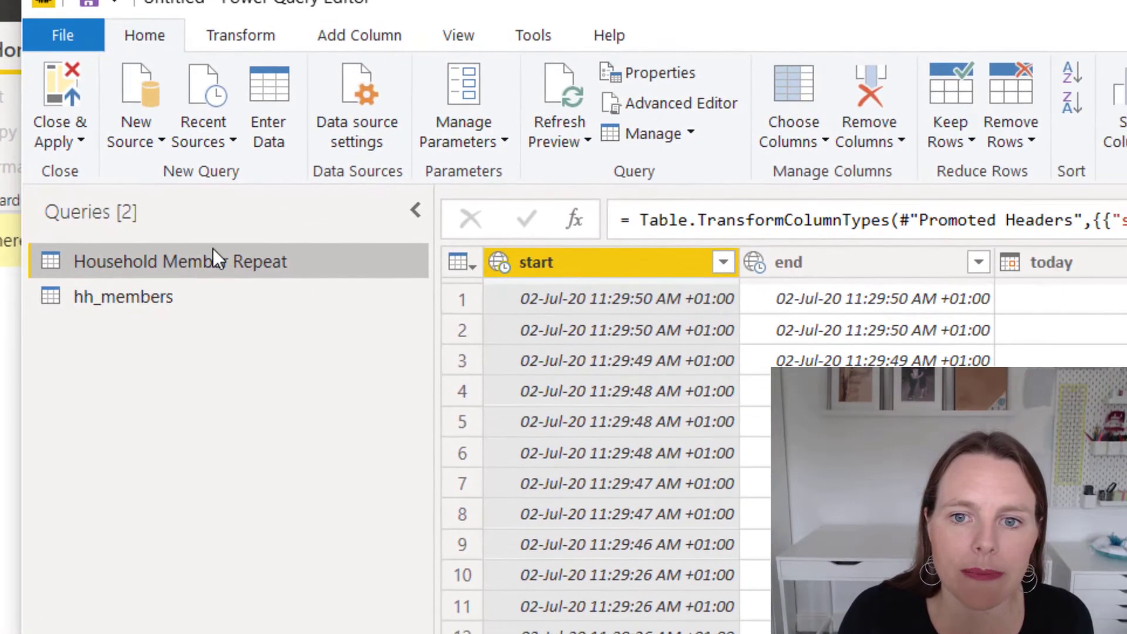
{"action": "left_click", "coordinate": [114, 300]}
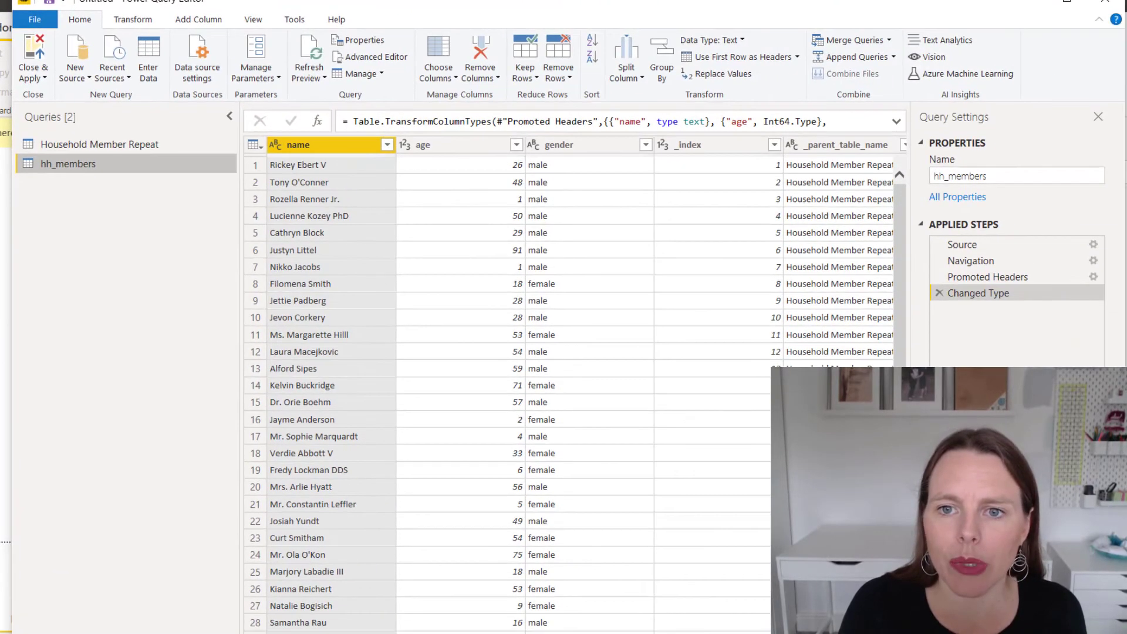
{"action": "left_click", "coordinate": [117, 144]}
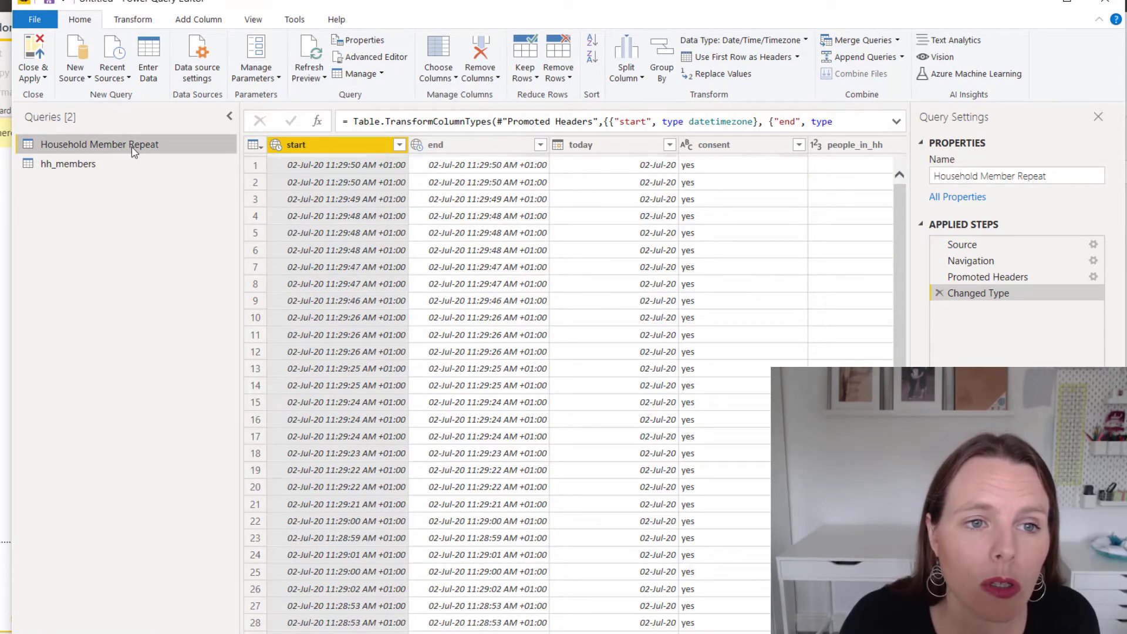
{"action": "double_click", "coordinate": [131, 147]}
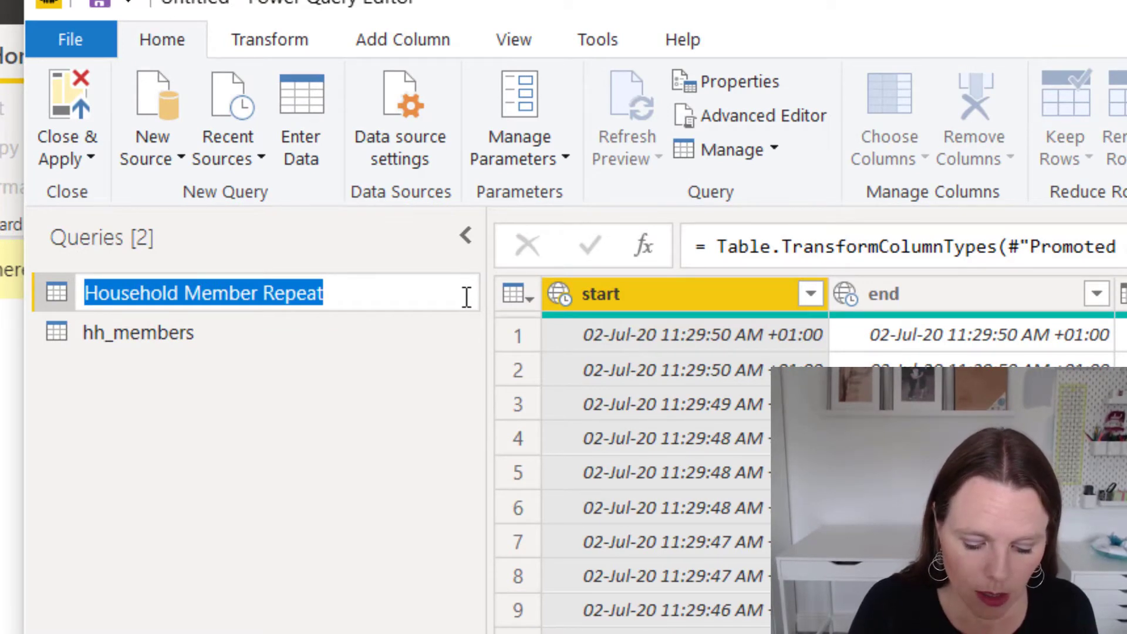
{"action": "type", "text": "Main"}
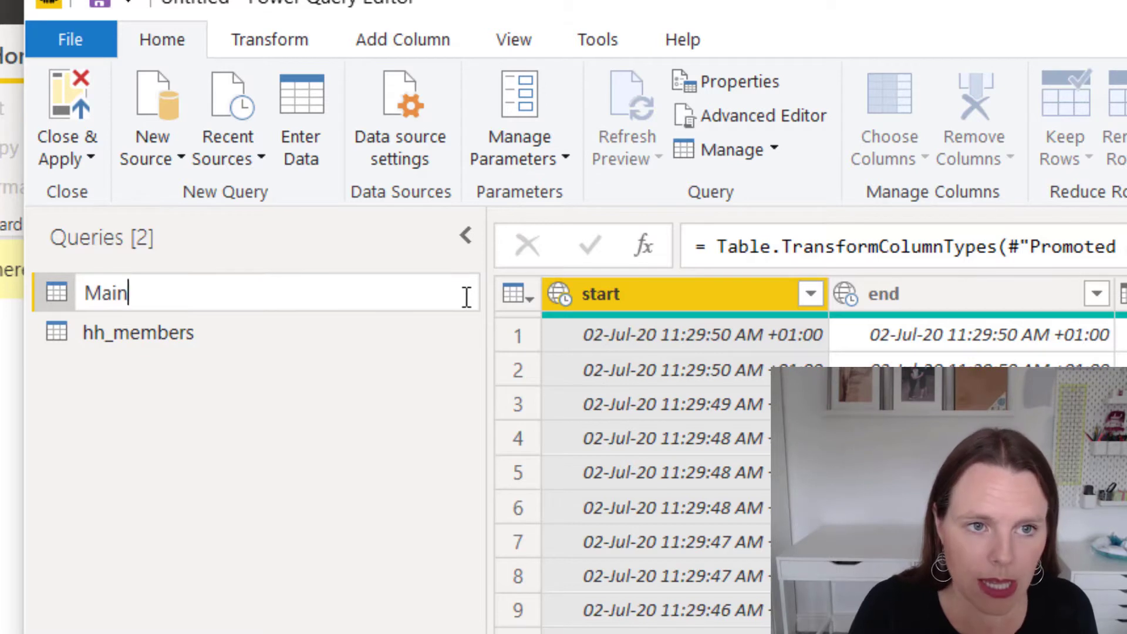
{"action": "type", "text": " Household Form"}
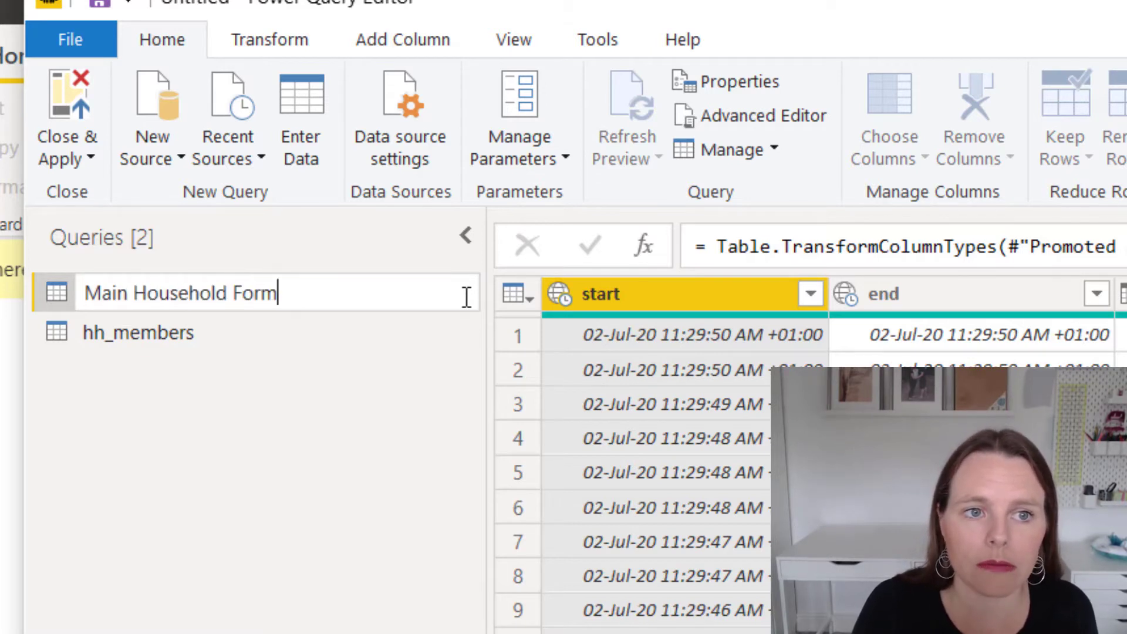
{"action": "key", "text": "Return"}
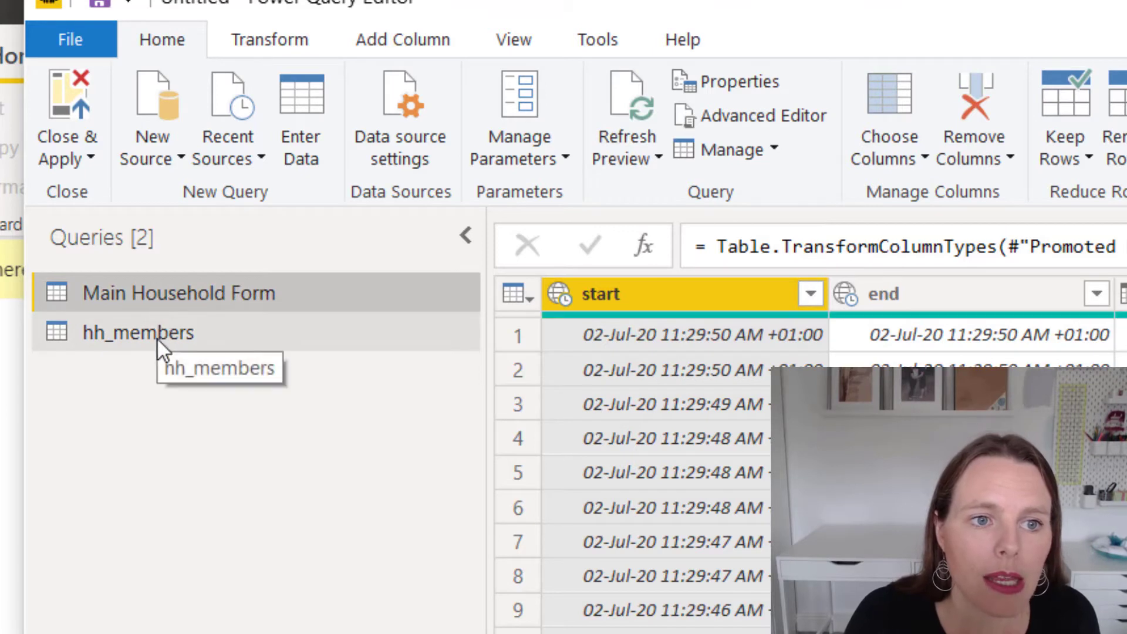
Rename the hh_members query as "All Household Members - Data".
{"action": "double_click", "coordinate": [204, 337]}
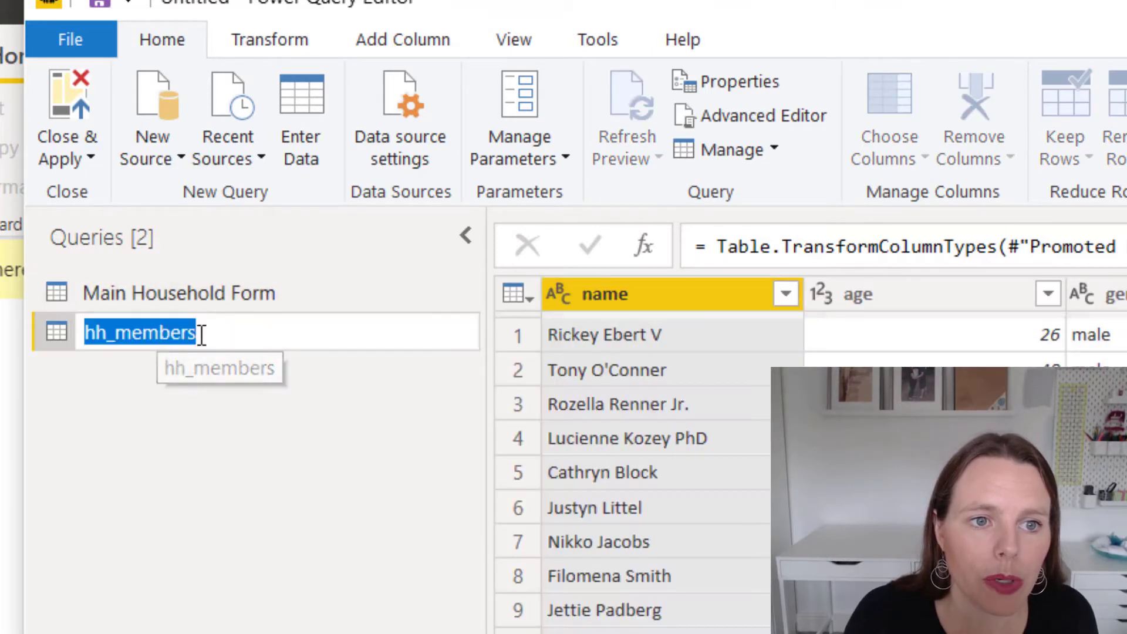
{"action": "type", "text": "Al"}
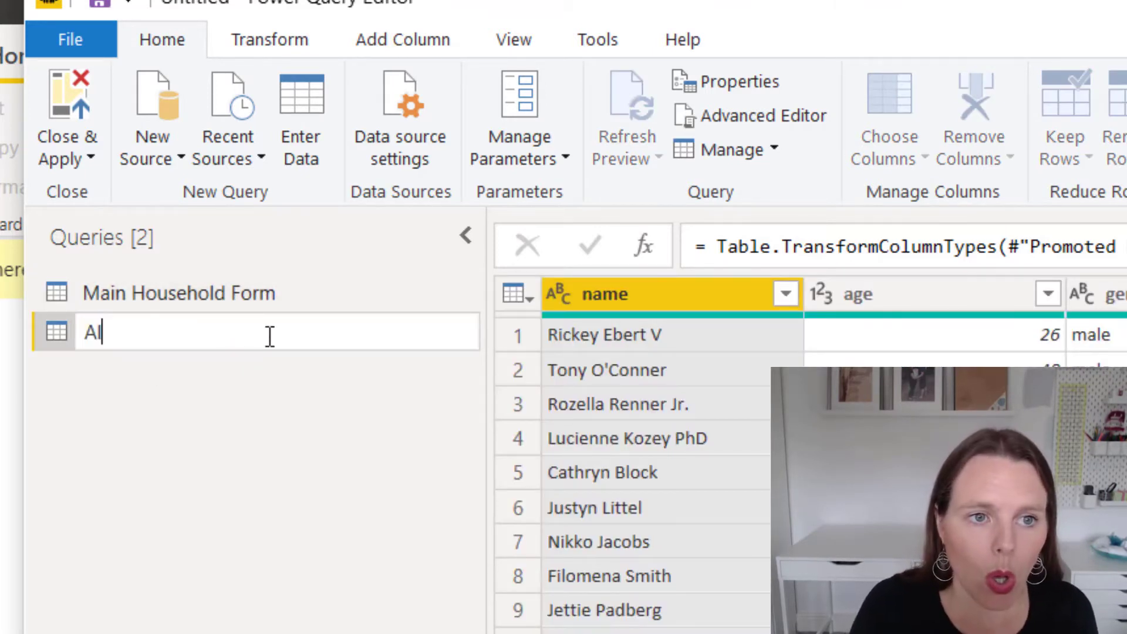
{"action": "type", "text": "l Household "}
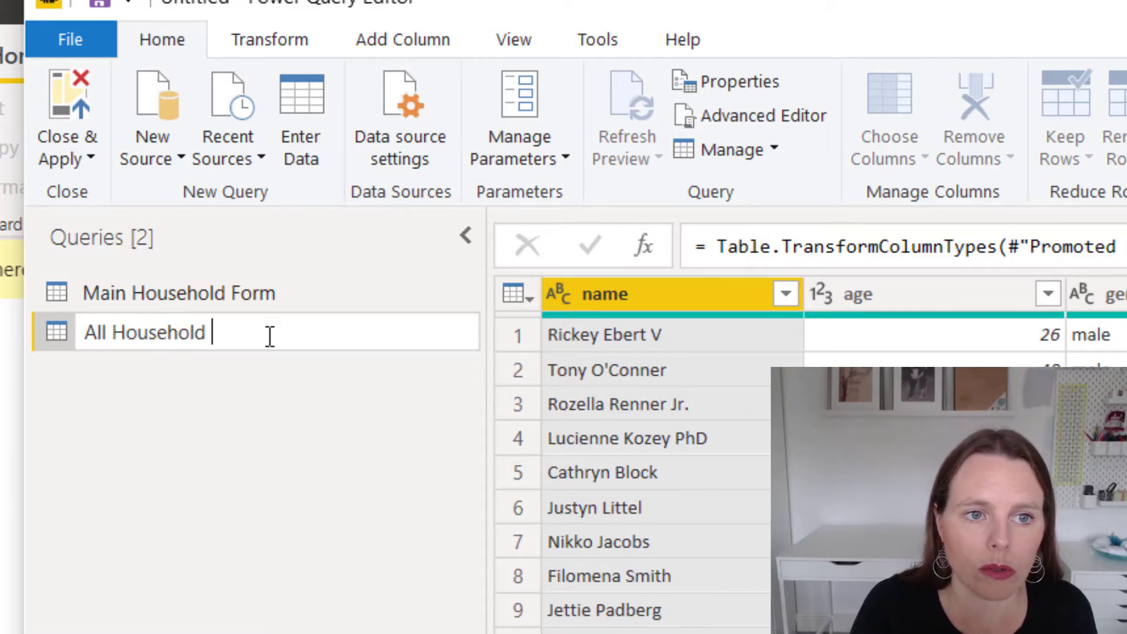
{"action": "type", "text": "Members"}
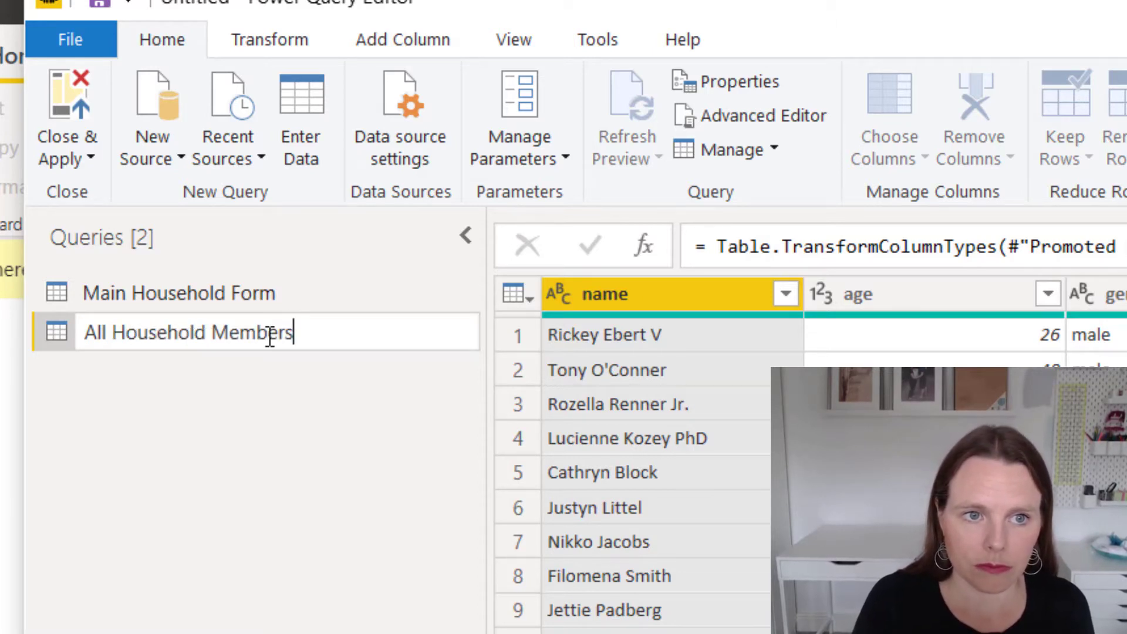
{"action": "type", "text": " - Data"}
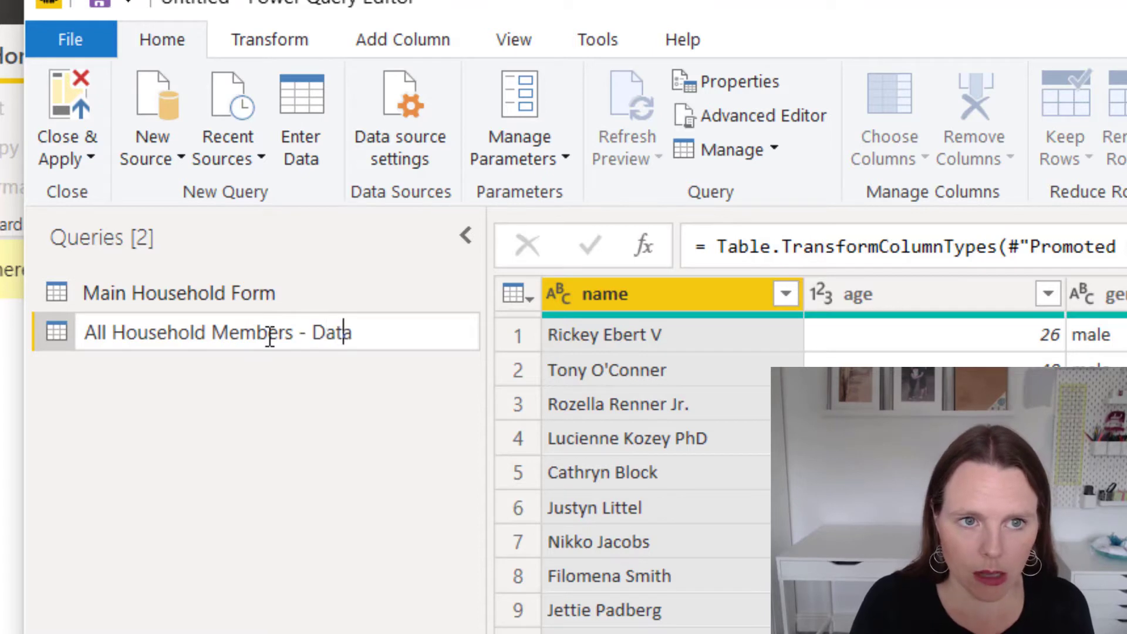
{"action": "key", "text": "Return"}
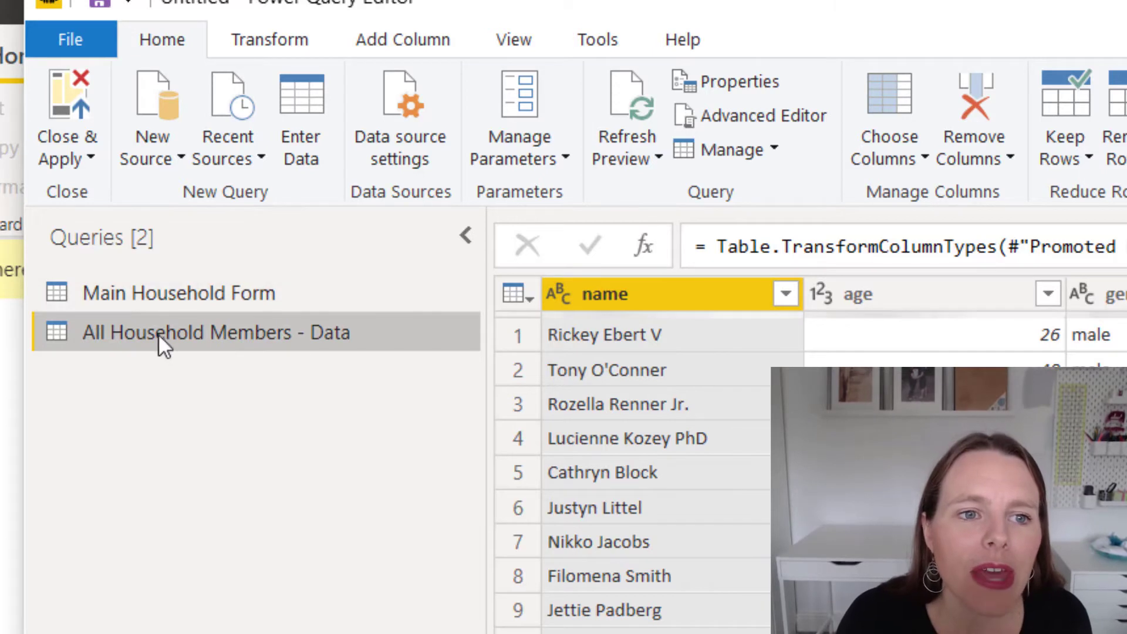
Open the Main Household Form query and look through its columns up to deviceid.
{"action": "left_click", "coordinate": [140, 286]}
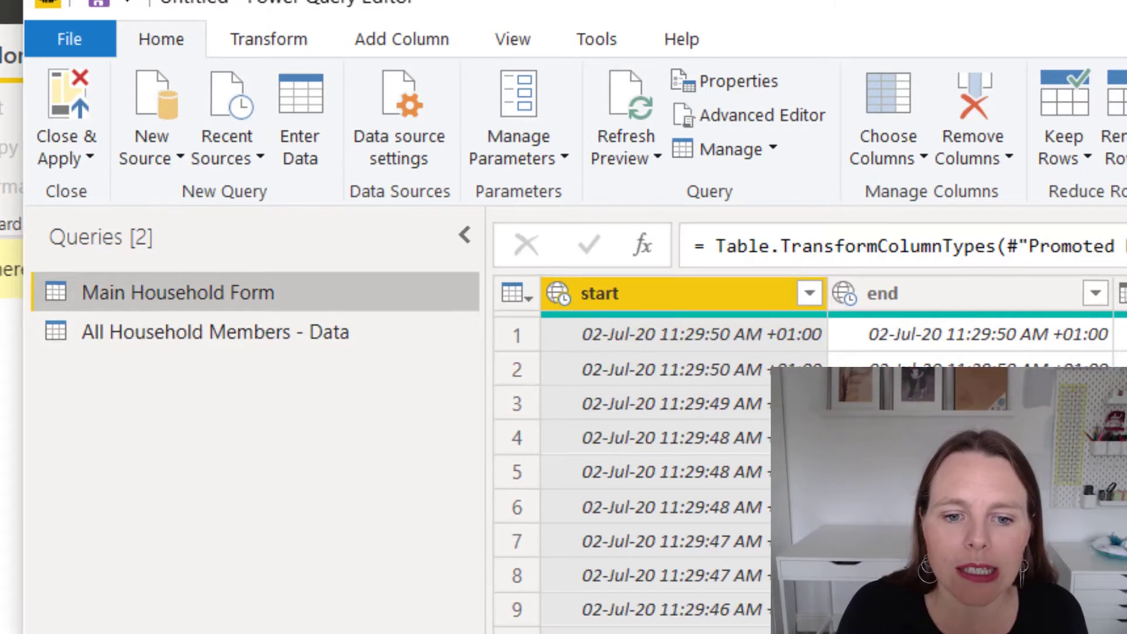
{"action": "scroll", "coordinate": [592, 342], "scroll_direction": "right", "scroll_amount": 10}
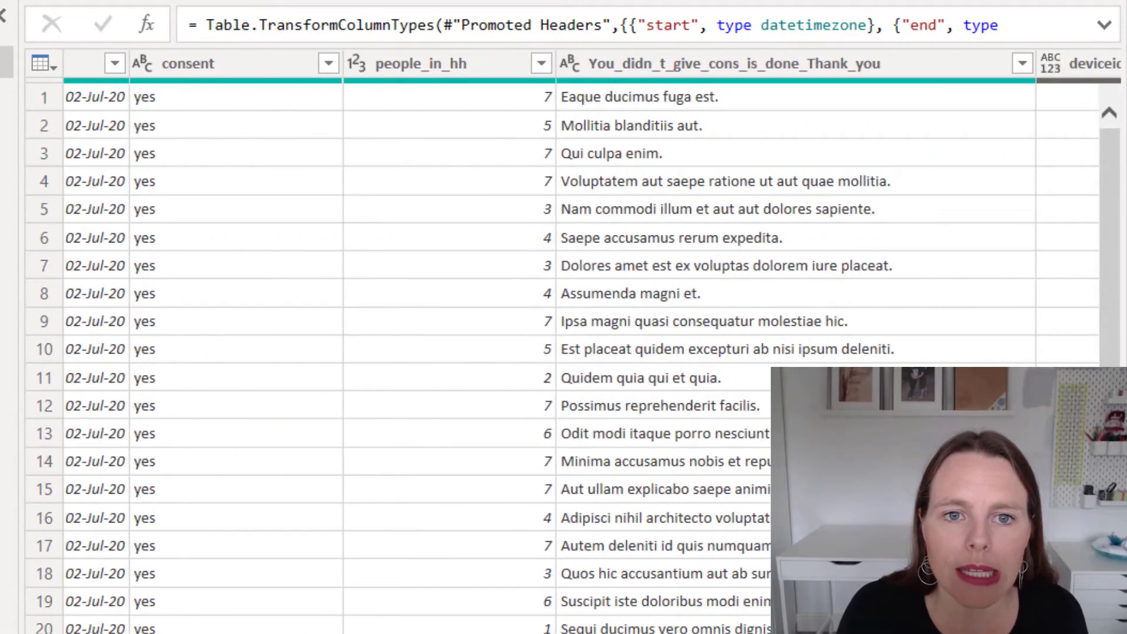
{"action": "scroll", "coordinate": [592, 342], "scroll_direction": "right", "scroll_amount": 3}
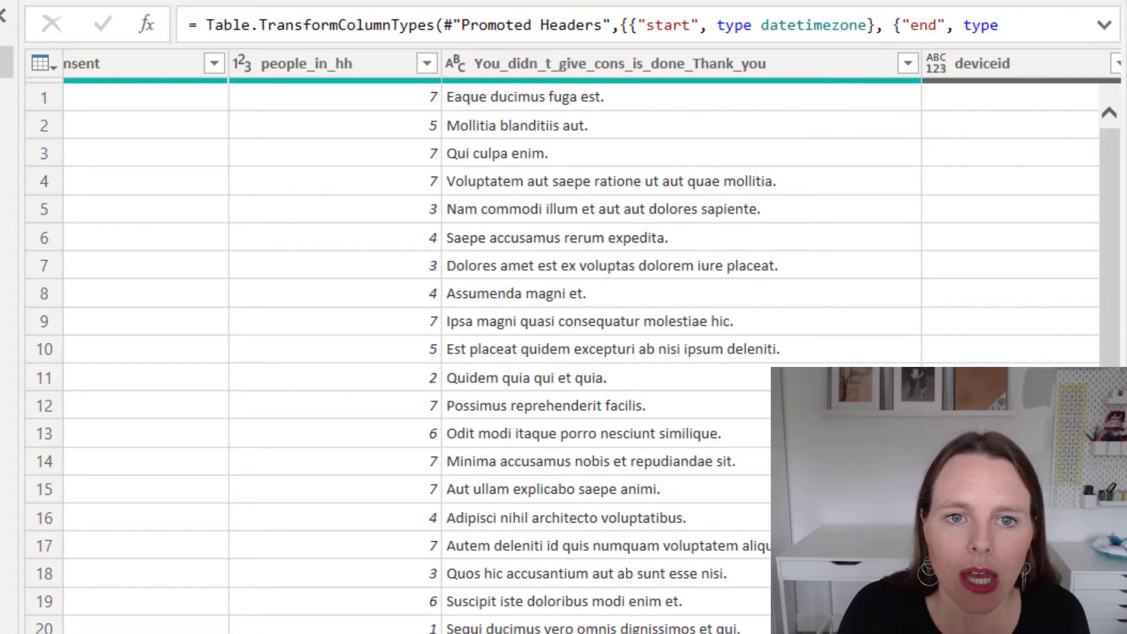
{"action": "scroll", "coordinate": [592, 342], "scroll_direction": "left", "scroll_amount": 3}
Rename the people_in_hh column of the Main Household Form query as "# of People in HH".
{"action": "left_click", "coordinate": [445, 63]}
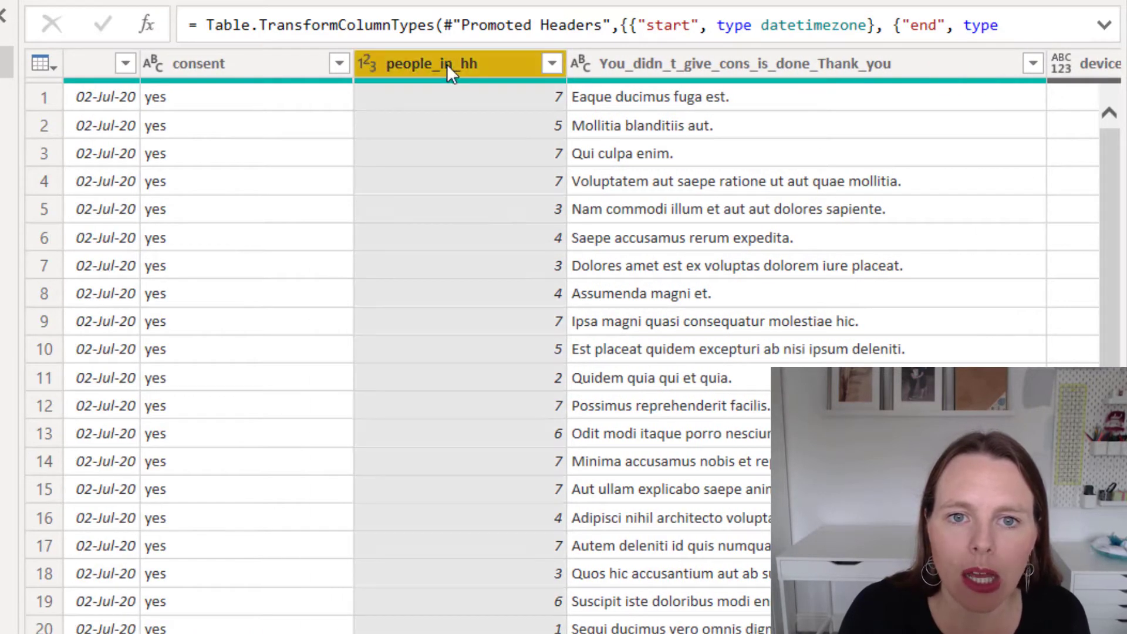
{"action": "double_click", "coordinate": [446, 65]}
{"action": "type", "text": "#"}
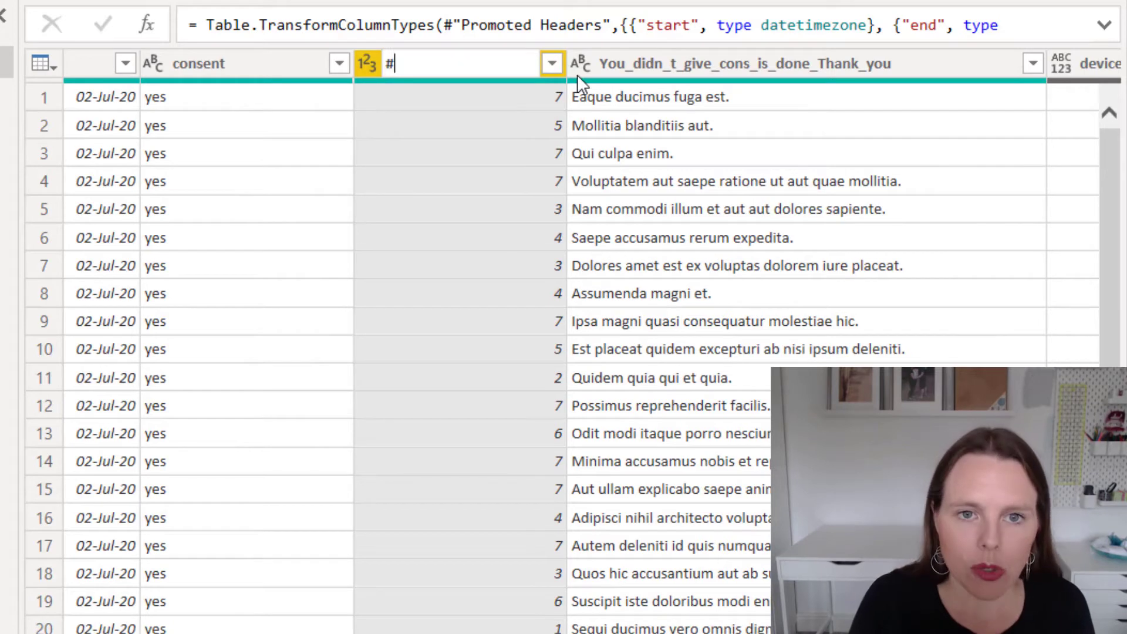
{"action": "type", "text": " of People in HH"}
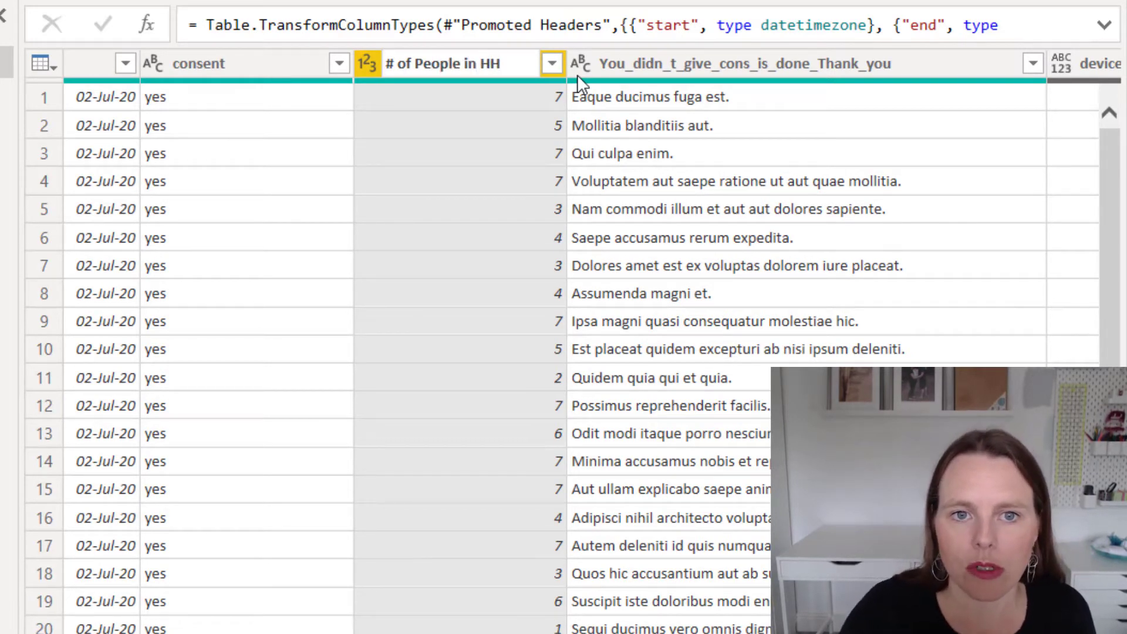
{"action": "key", "text": "Return"}
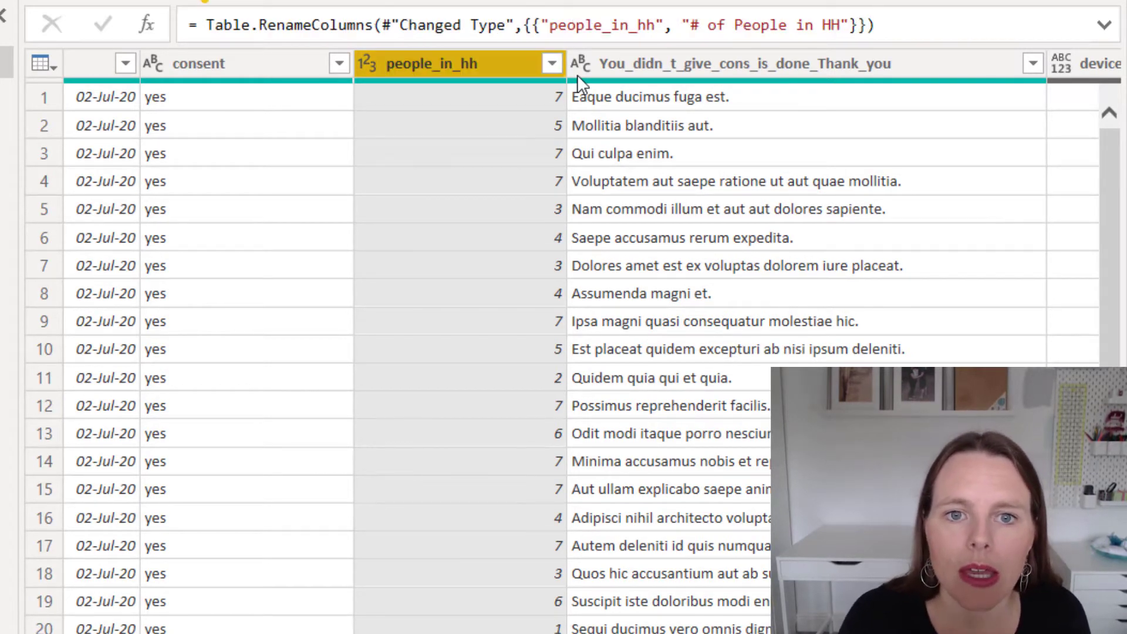
Rename the consent column as "Give Consent?".
{"action": "left_click", "coordinate": [201, 62]}
{"action": "double_click", "coordinate": [201, 62]}
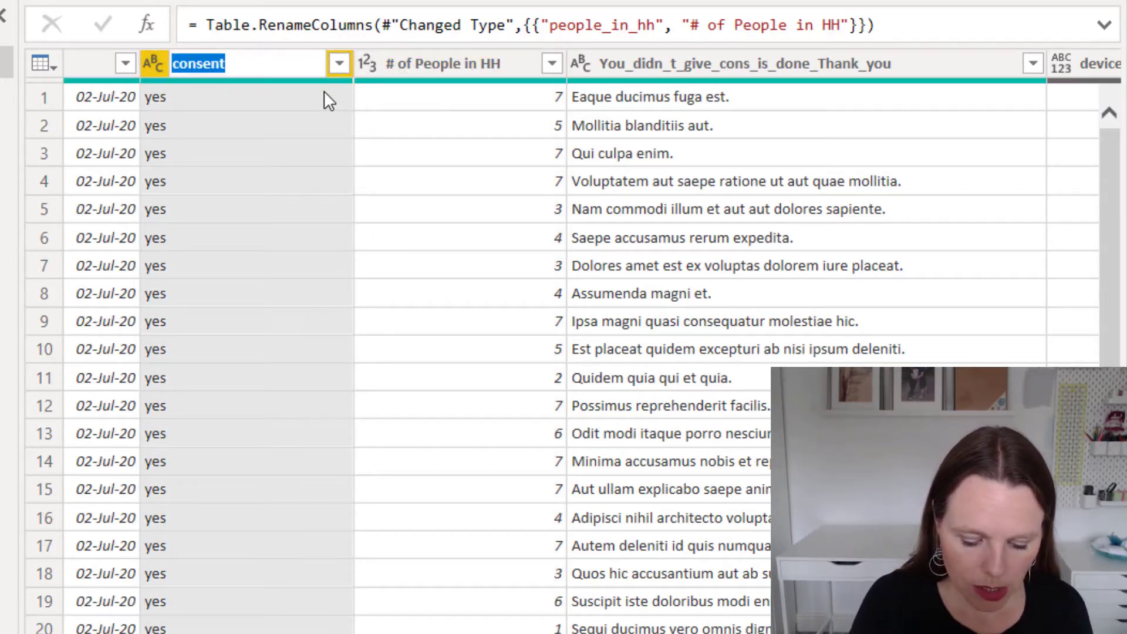
{"action": "type", "text": "Give Cons"}
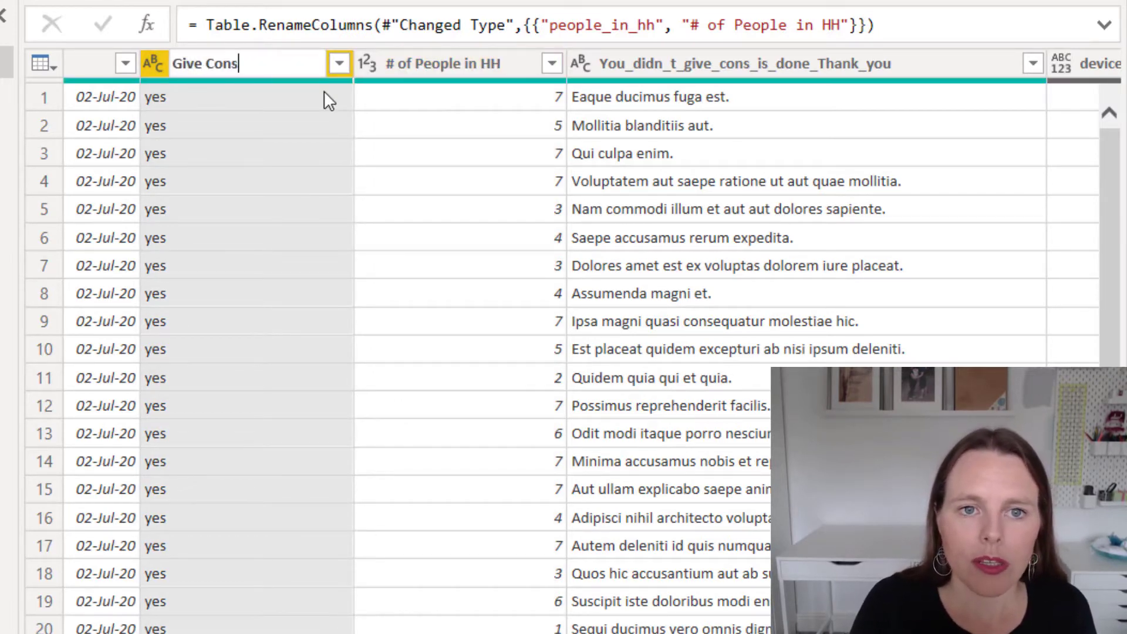
{"action": "type", "text": "ent?"}
{"action": "key", "text": "Return"}
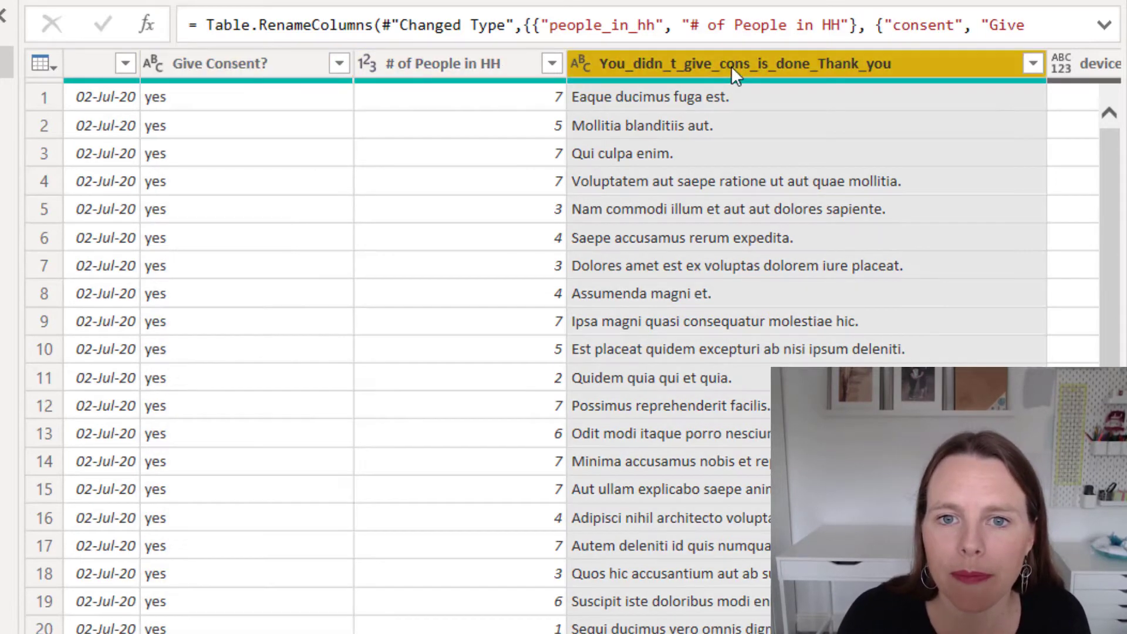
Rename the You_didn_t_give_cons_is_done_Thank_you column as "Comments from Household".
{"action": "double_click", "coordinate": [731, 66]}
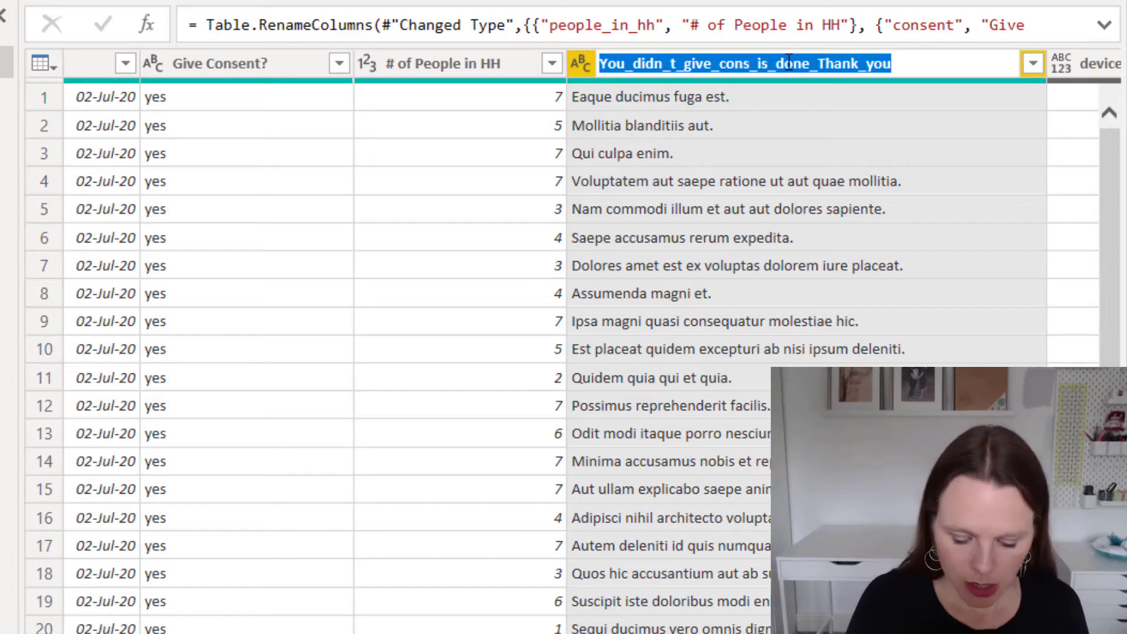
{"action": "type", "text": "A"}
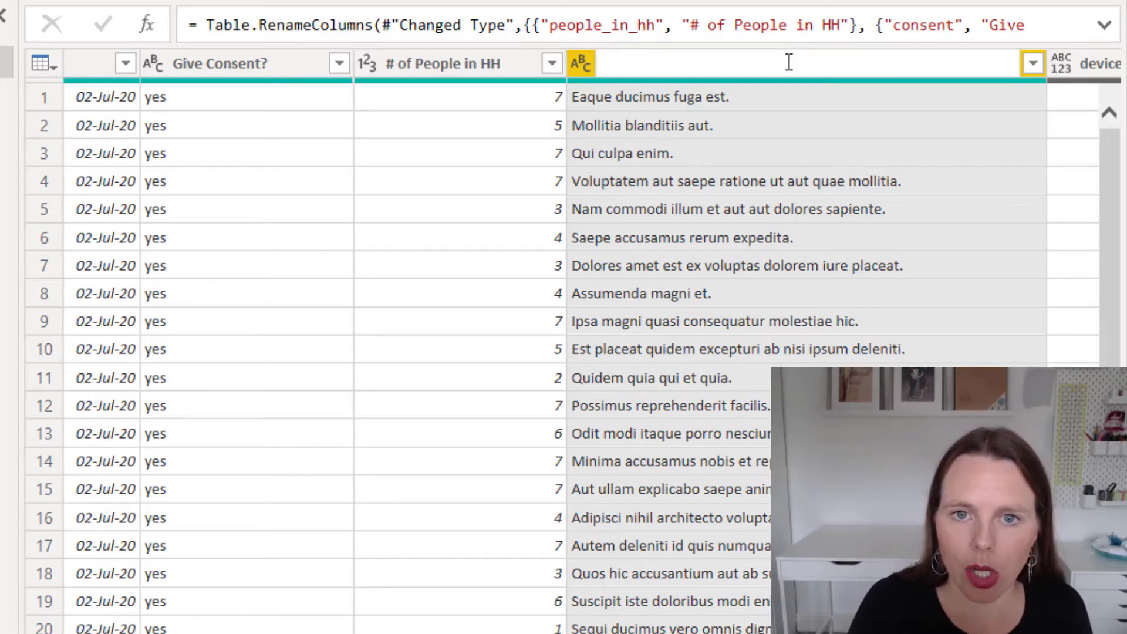
{"action": "type", "text": "Comments from "}
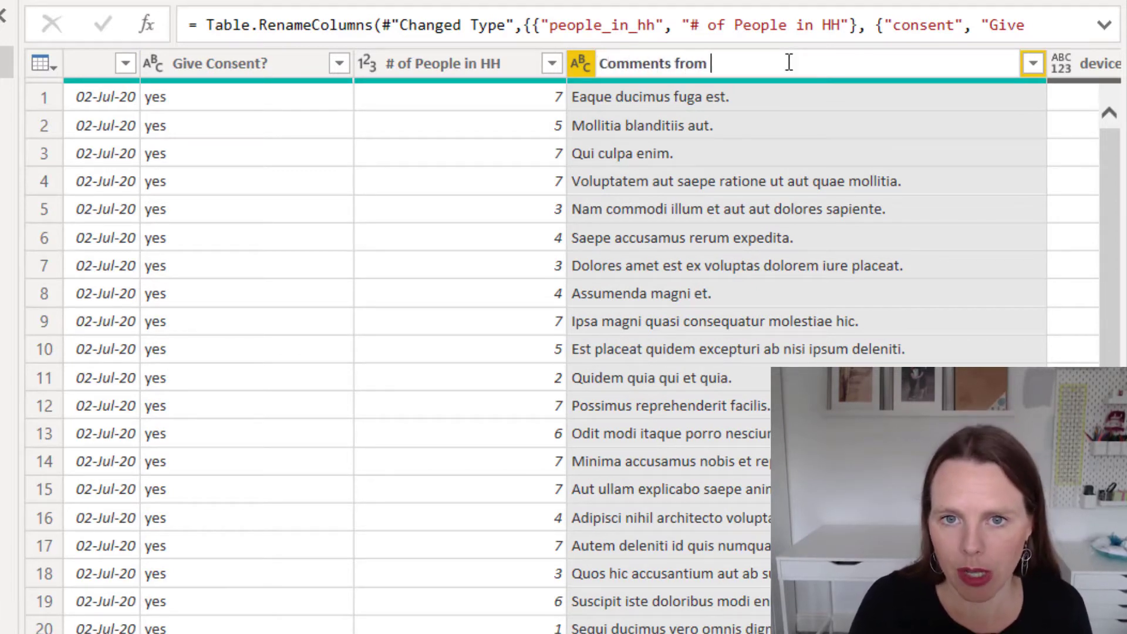
{"action": "type", "text": "Household"}
{"action": "key", "text": "Escape"}
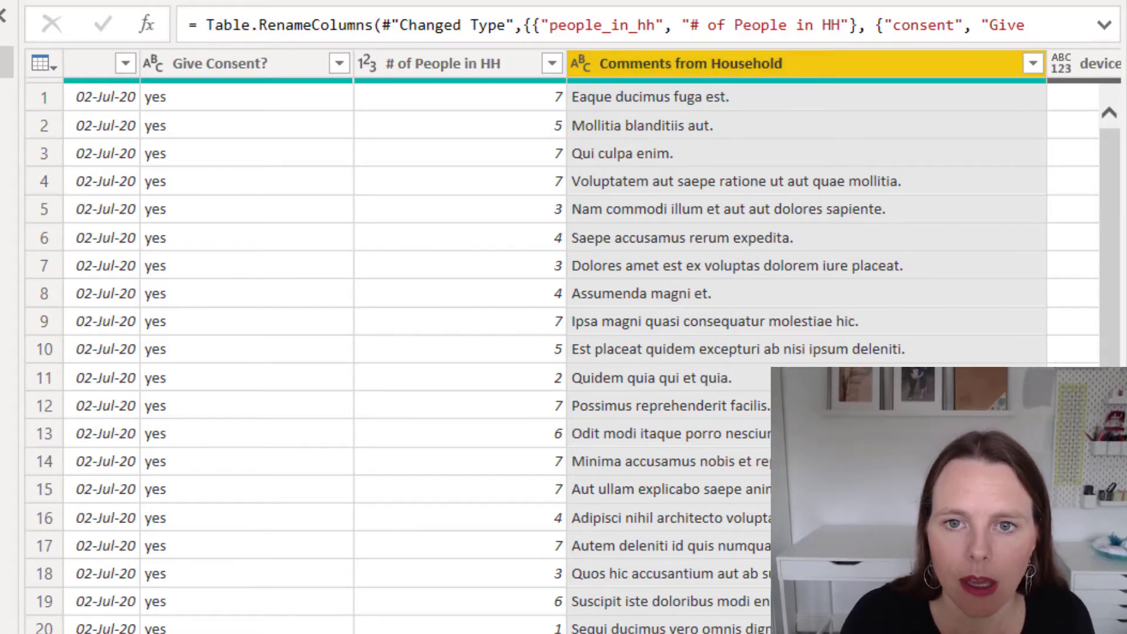
Remove the empty deviceid, phonenumber and username columns from the Main Household Form query.
{"action": "scroll", "coordinate": [587, 340], "scroll_direction": "right", "scroll_amount": 10}
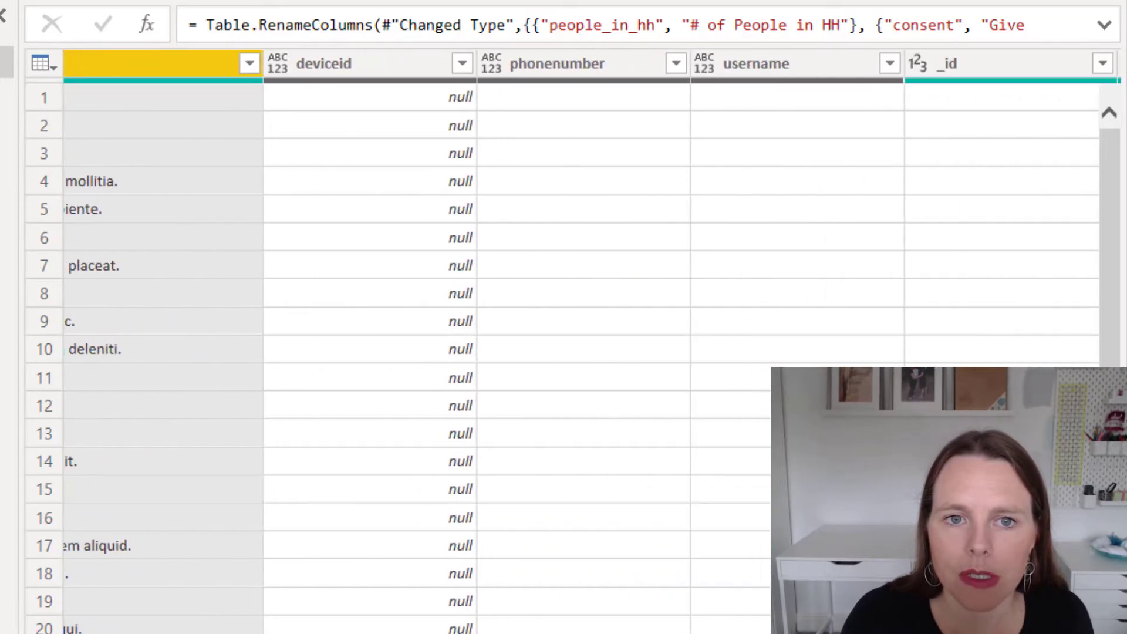
{"action": "scroll", "coordinate": [219, 291], "scroll_direction": "left", "scroll_amount": 2}
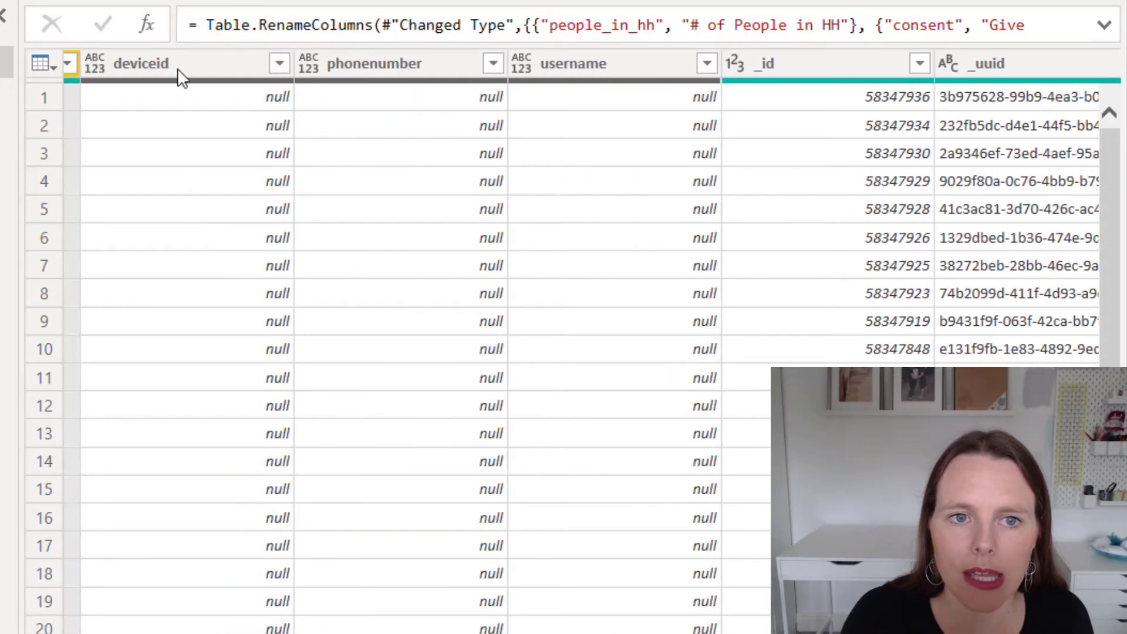
{"action": "left_click", "coordinate": [196, 64]}
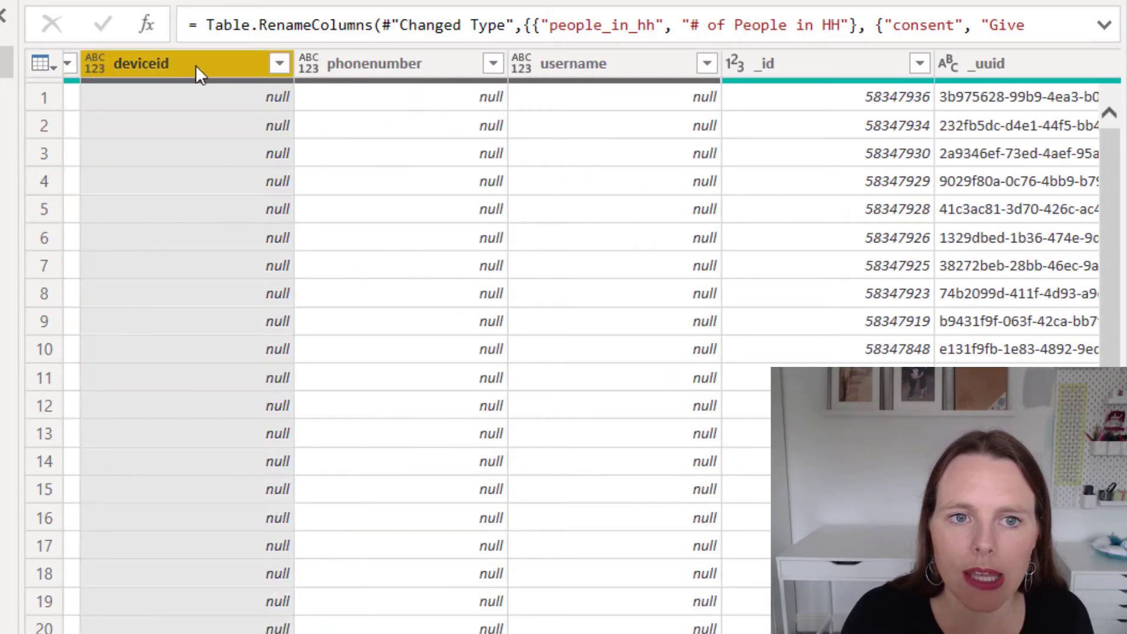
{"action": "left_click", "coordinate": [580, 65], "text": "shift"}
{"action": "right_click", "coordinate": [579, 65]}
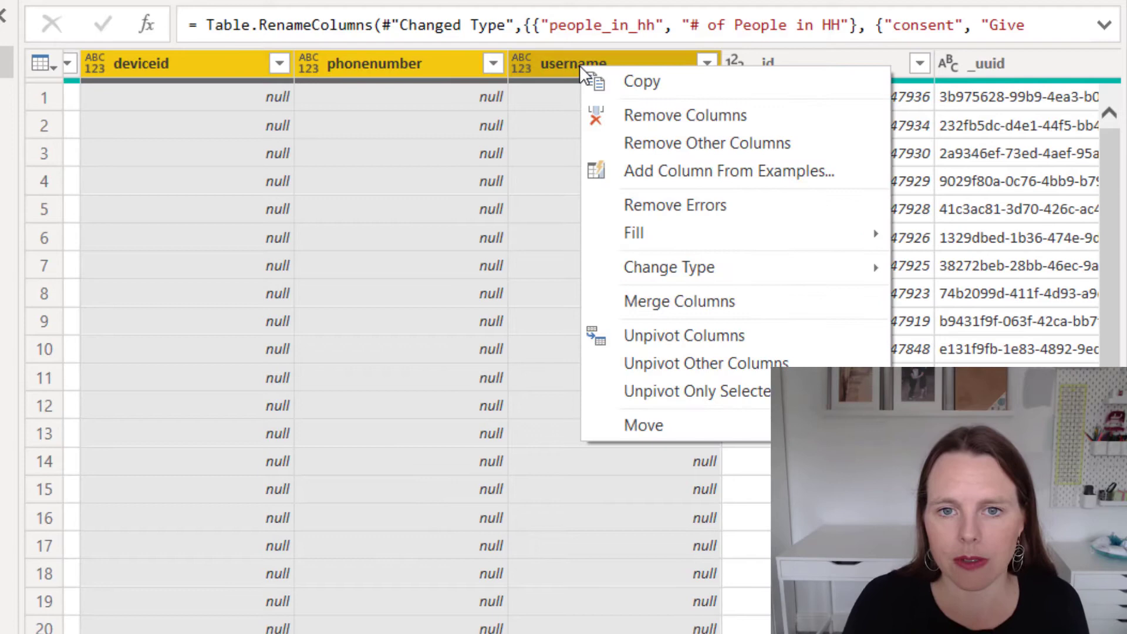
{"action": "left_click", "coordinate": [661, 115]}
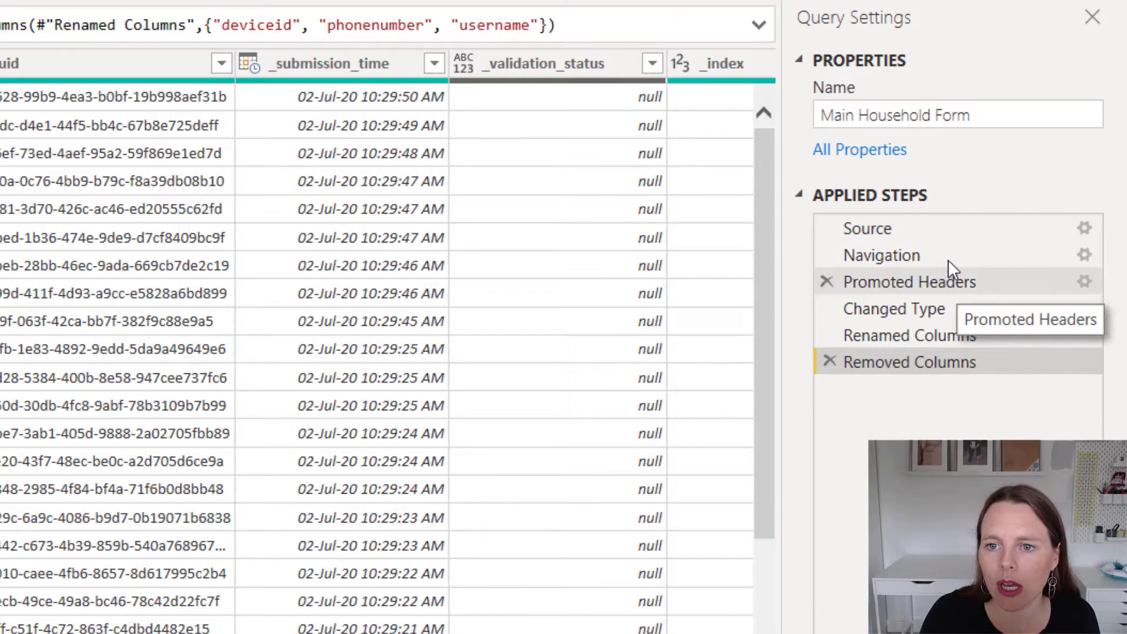
Review the query's earlier applied steps: Renamed Columns, Changed Type and Promoted Headers.
{"action": "left_click", "coordinate": [917, 334]}
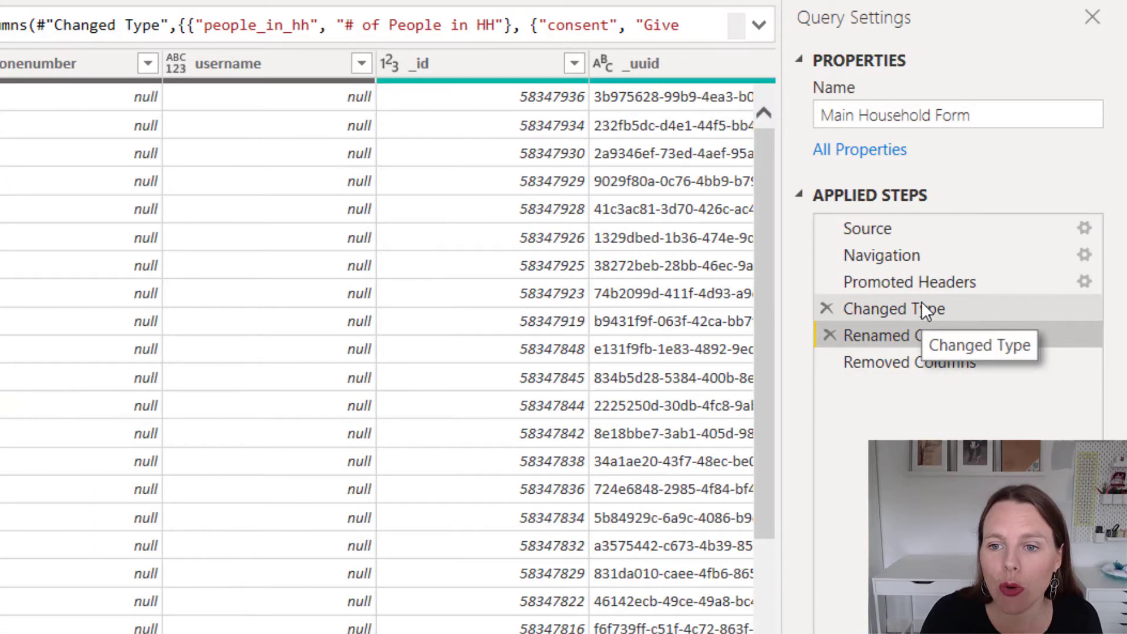
{"action": "left_click", "coordinate": [921, 303]}
{"action": "left_click", "coordinate": [922, 280]}
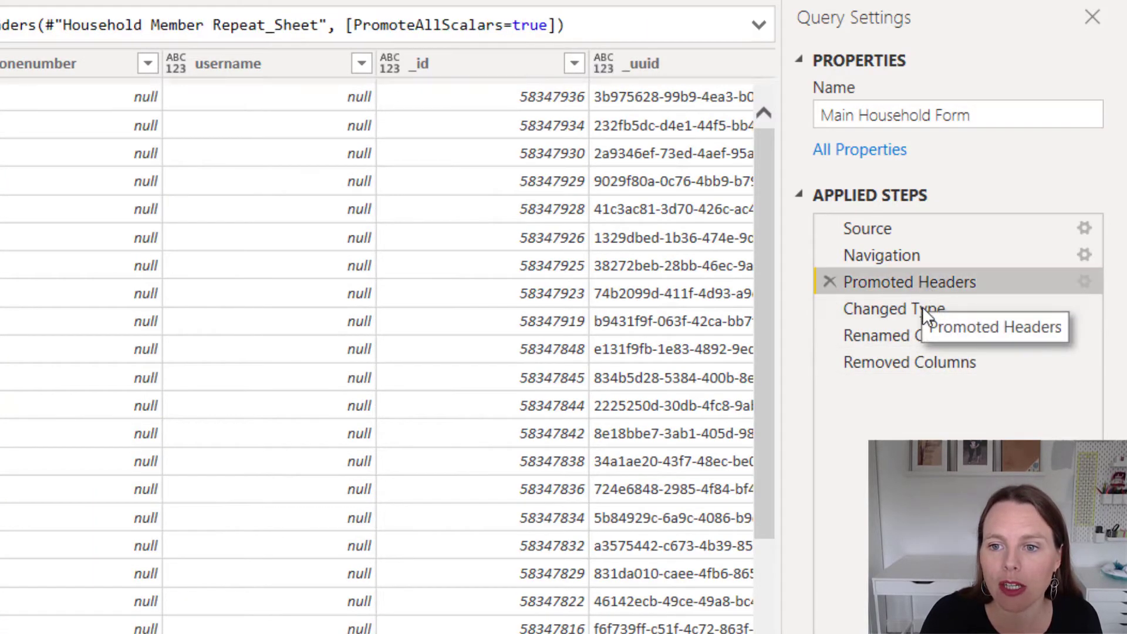
{"action": "left_click", "coordinate": [921, 317]}
Show the full formula of the Renamed Columns step and examine its pairs of old and new column names.
{"action": "left_click", "coordinate": [921, 334]}
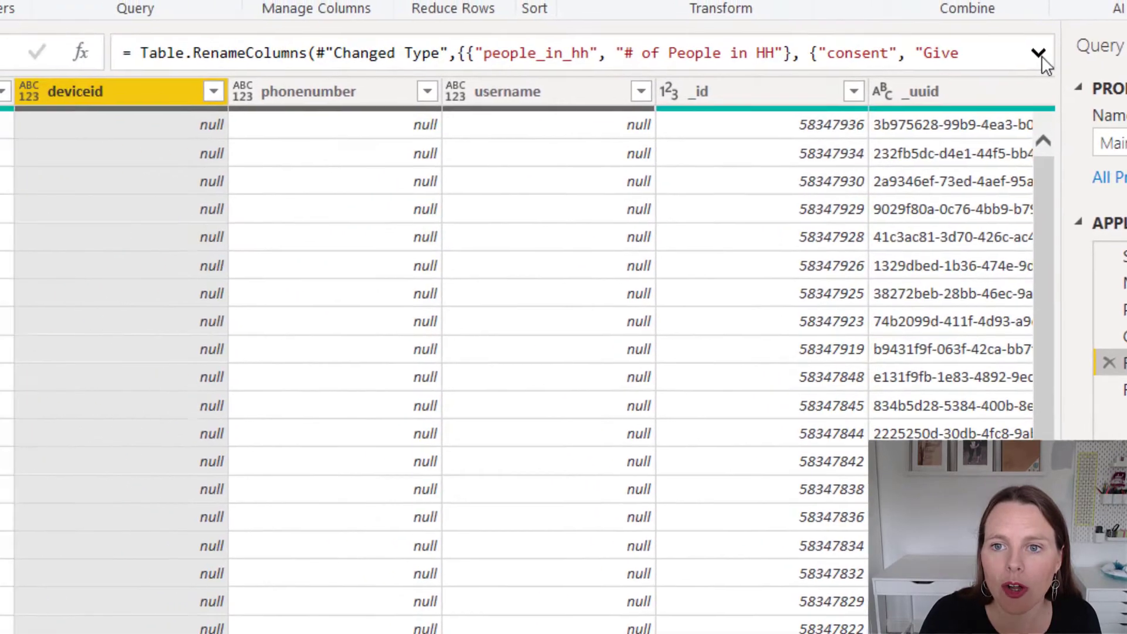
{"action": "left_click", "coordinate": [759, 27]}
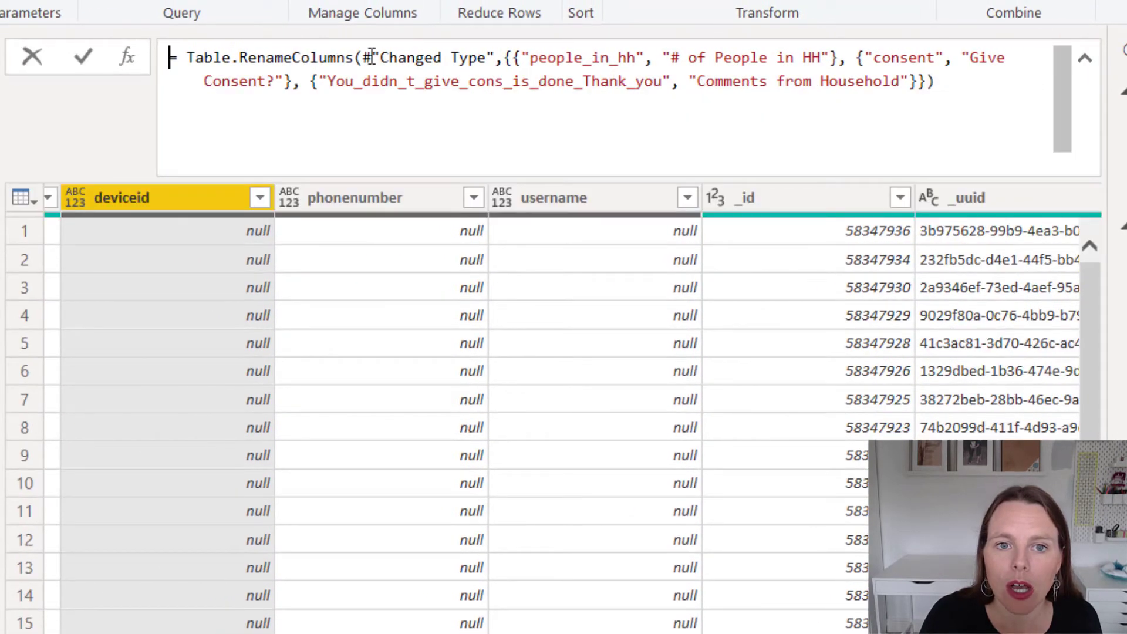
{"action": "left_click_drag", "start_coordinate": [372, 58], "coordinate": [845, 57]}
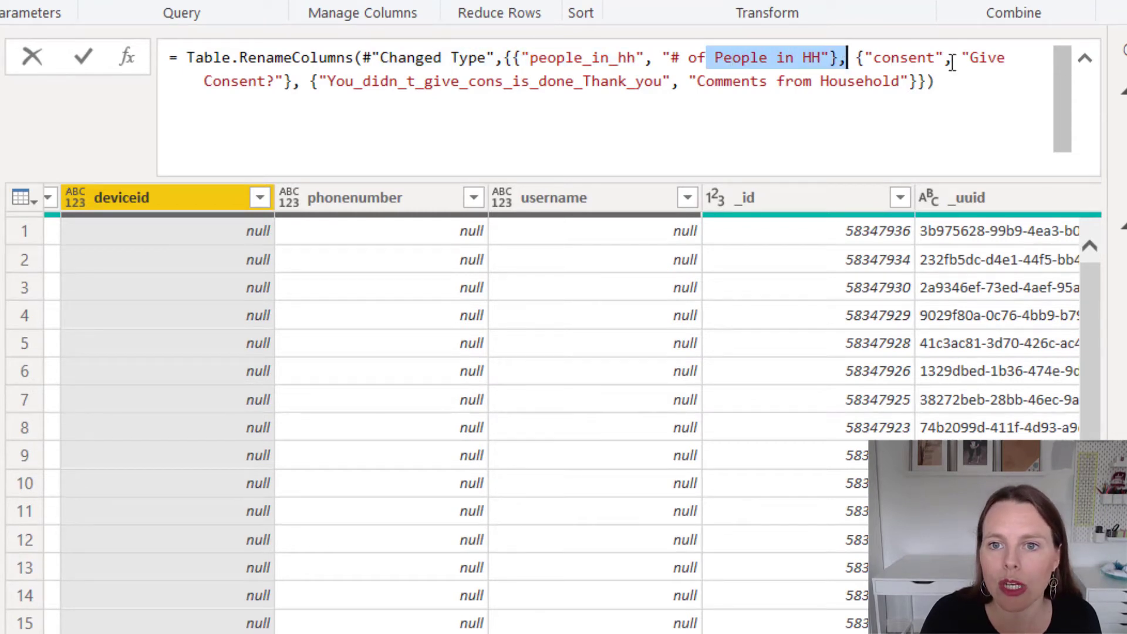
{"action": "left_click_drag", "start_coordinate": [988, 57], "coordinate": [938, 82]}
{"action": "left_click_drag", "start_coordinate": [478, 81], "coordinate": [380, 81]}
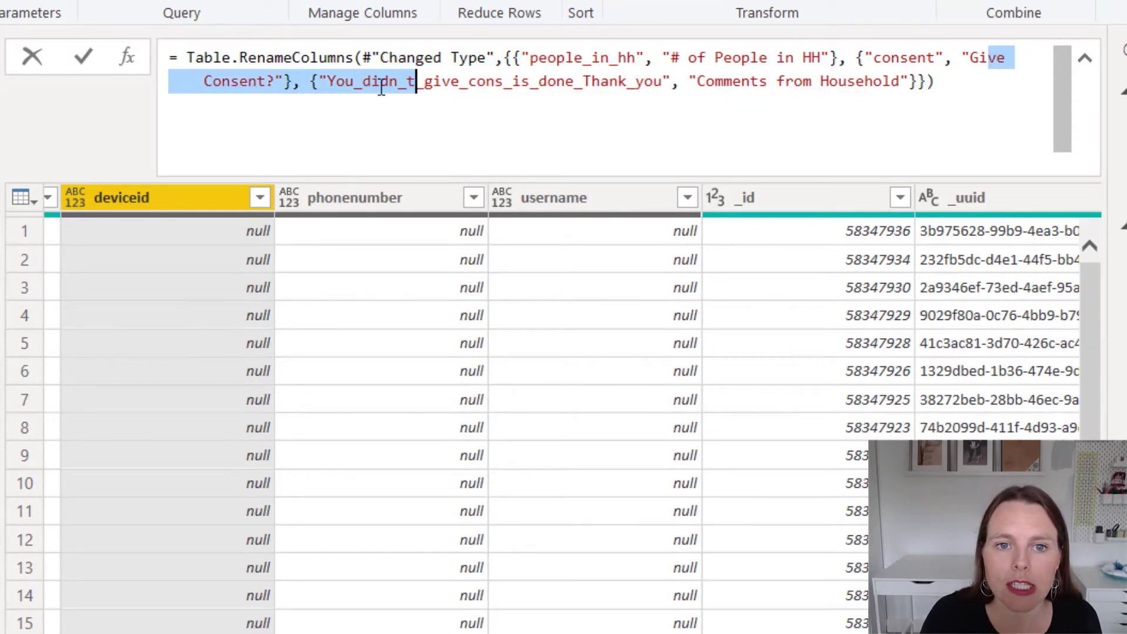
{"action": "left_click", "coordinate": [380, 81]}
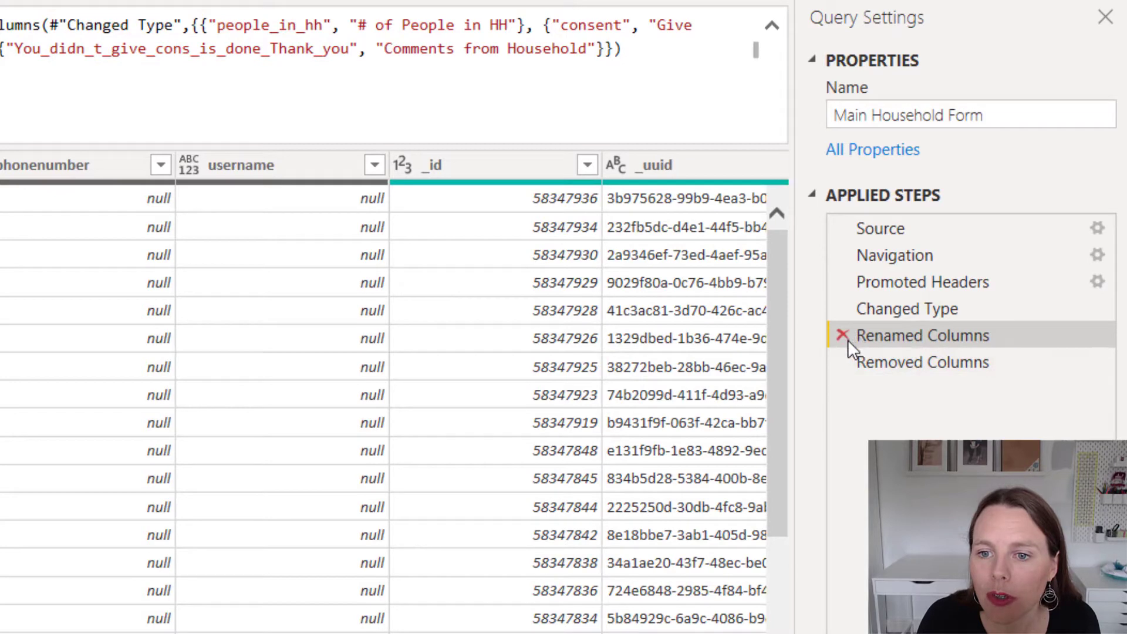
Delete the Renamed Columns step from the query's applied steps.
{"action": "left_click", "coordinate": [843, 336]}
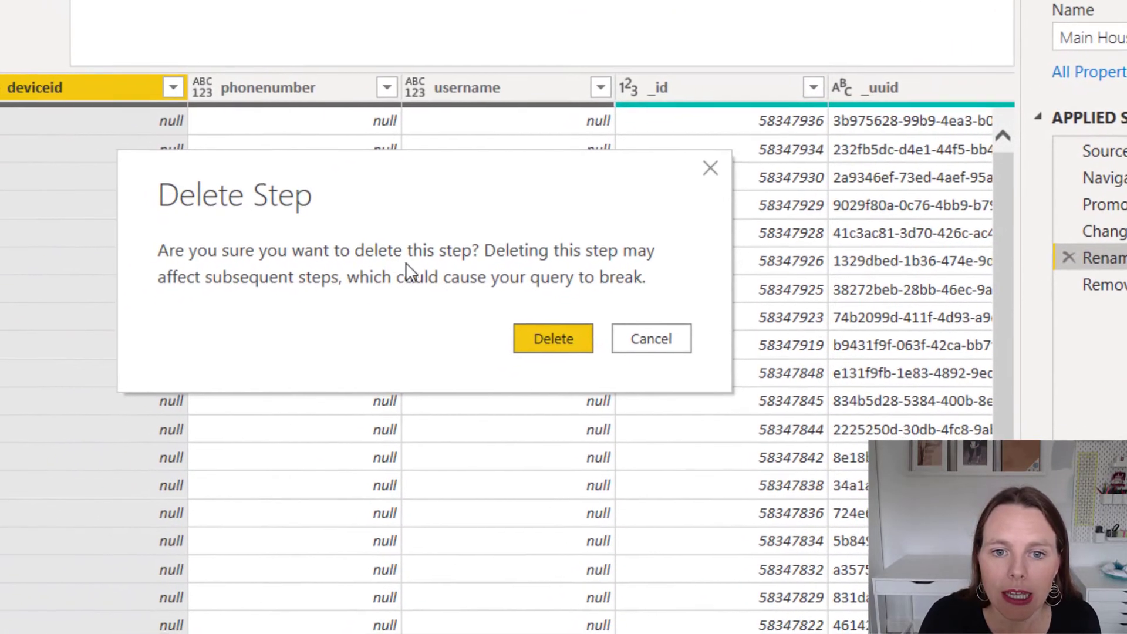
{"action": "left_click", "coordinate": [546, 341]}
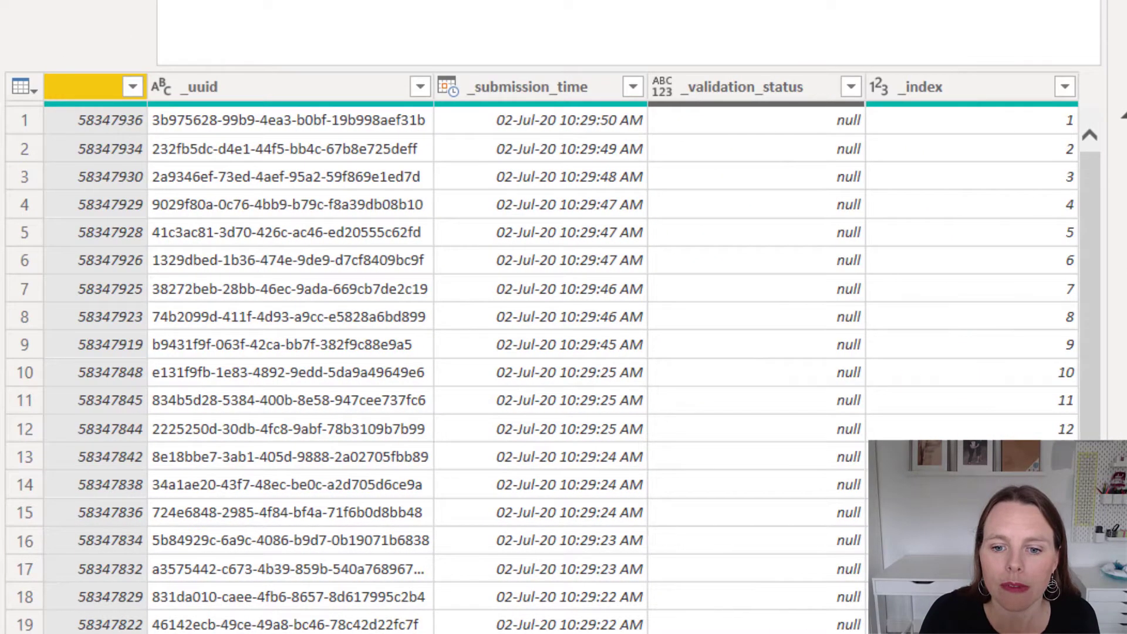
Rename the people_in_hh column as "# of People in HH" again, after the column removal step.
{"action": "scroll", "coordinate": [557, 364], "scroll_direction": "left", "scroll_amount": 10}
{"action": "scroll", "coordinate": [558, 364], "scroll_direction": "right", "scroll_amount": 4}
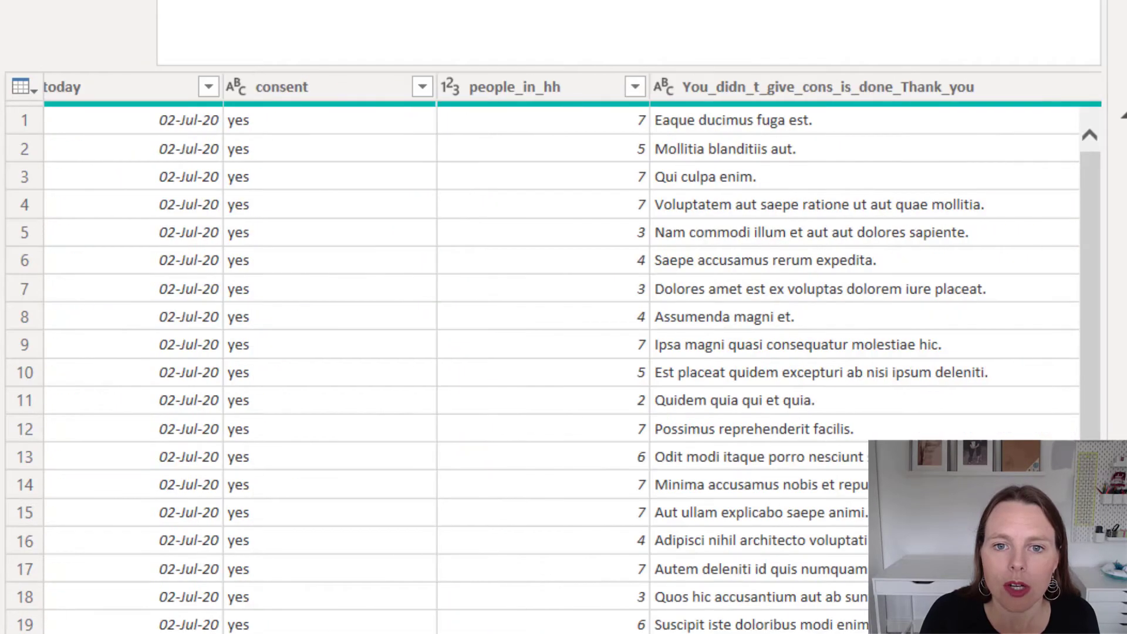
{"action": "left_click", "coordinate": [505, 90]}
{"action": "double_click", "coordinate": [546, 87]}
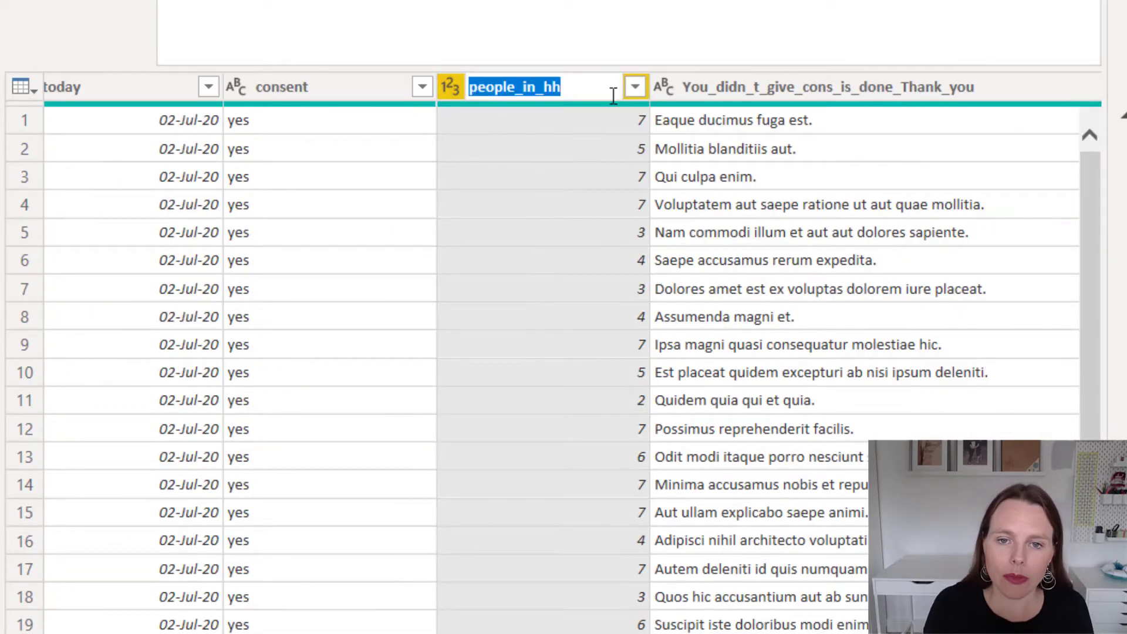
{"action": "type", "text": "# of "}
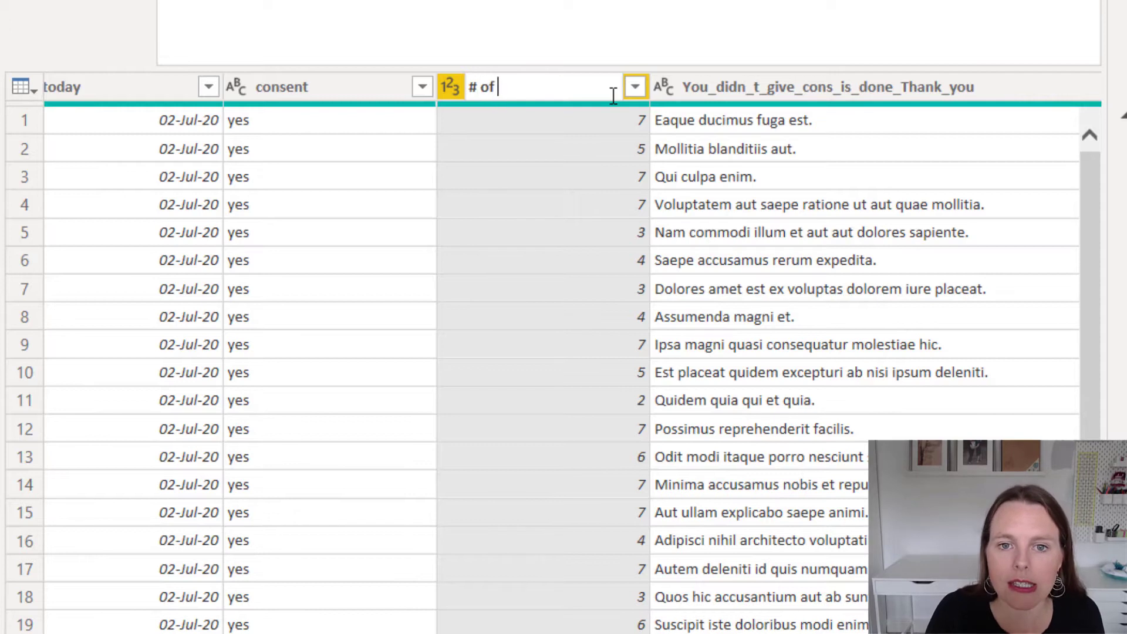
{"action": "type", "text": "People in "}
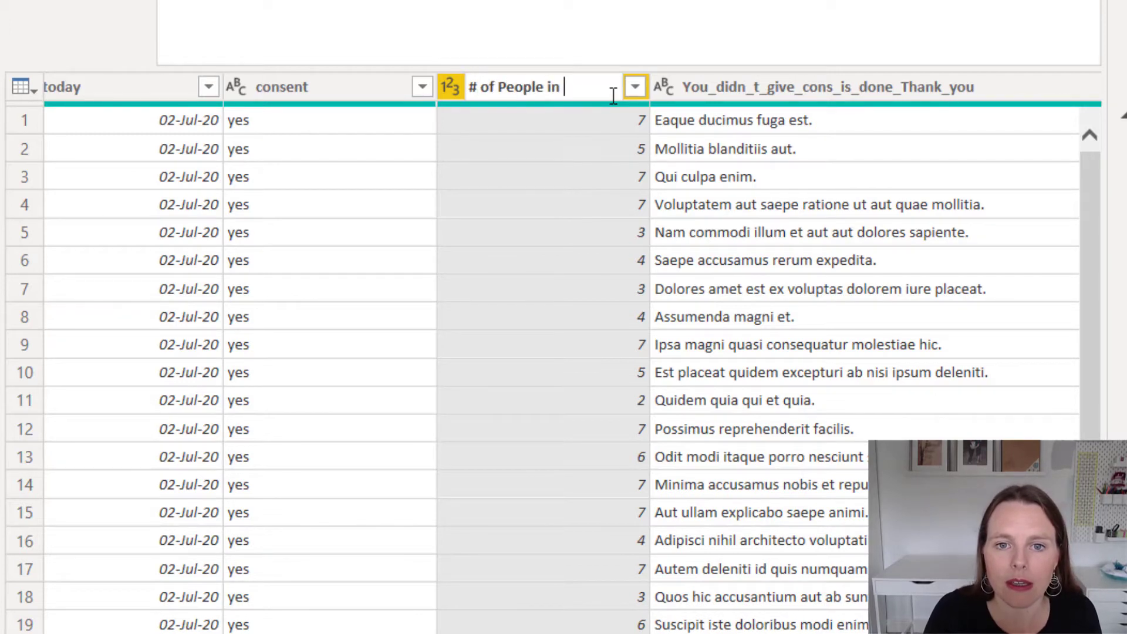
{"action": "type", "text": "HH"}
{"action": "key", "text": "Return"}
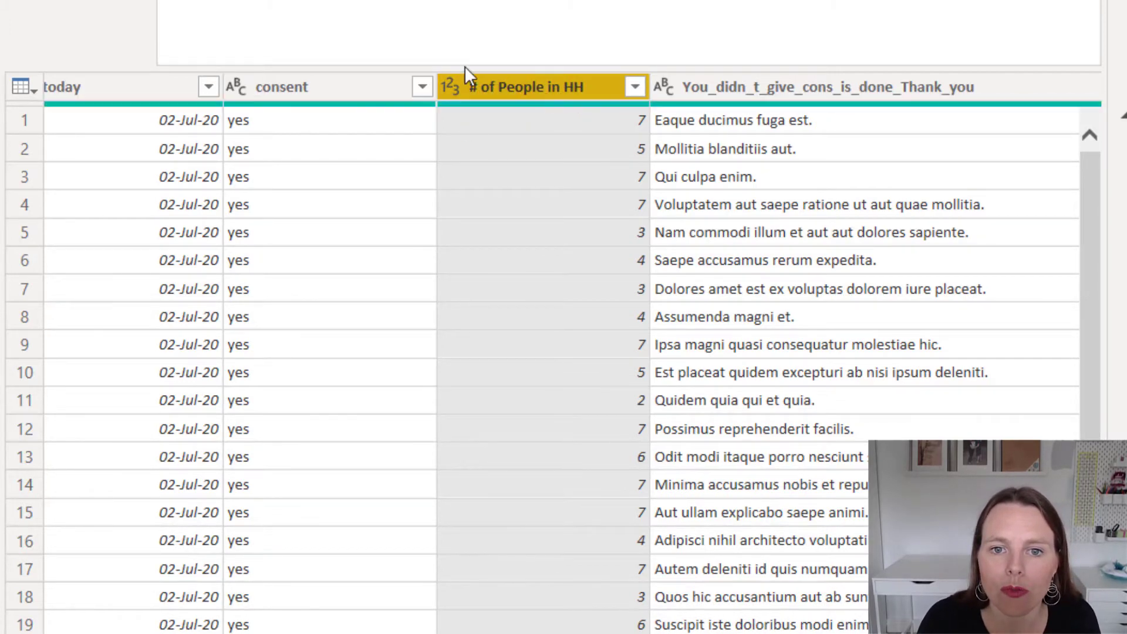
Rename the consent column as "Give Consent?".
{"action": "left_click", "coordinate": [288, 93]}
{"action": "double_click", "coordinate": [290, 93]}
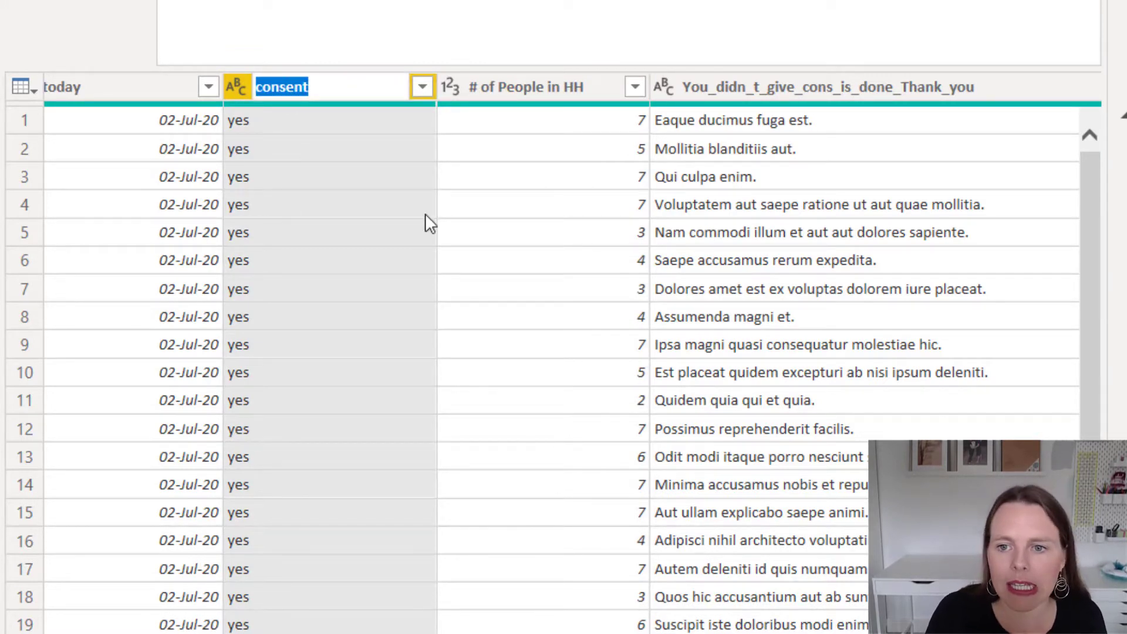
{"action": "type", "text": "Giv"}
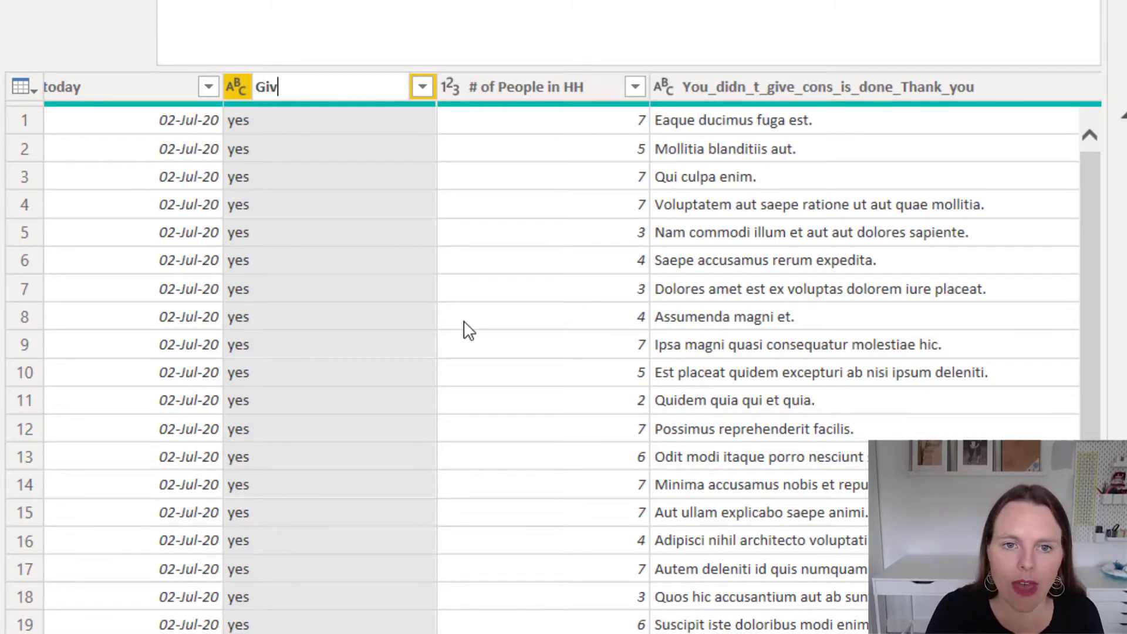
{"action": "type", "text": "e Consent"}
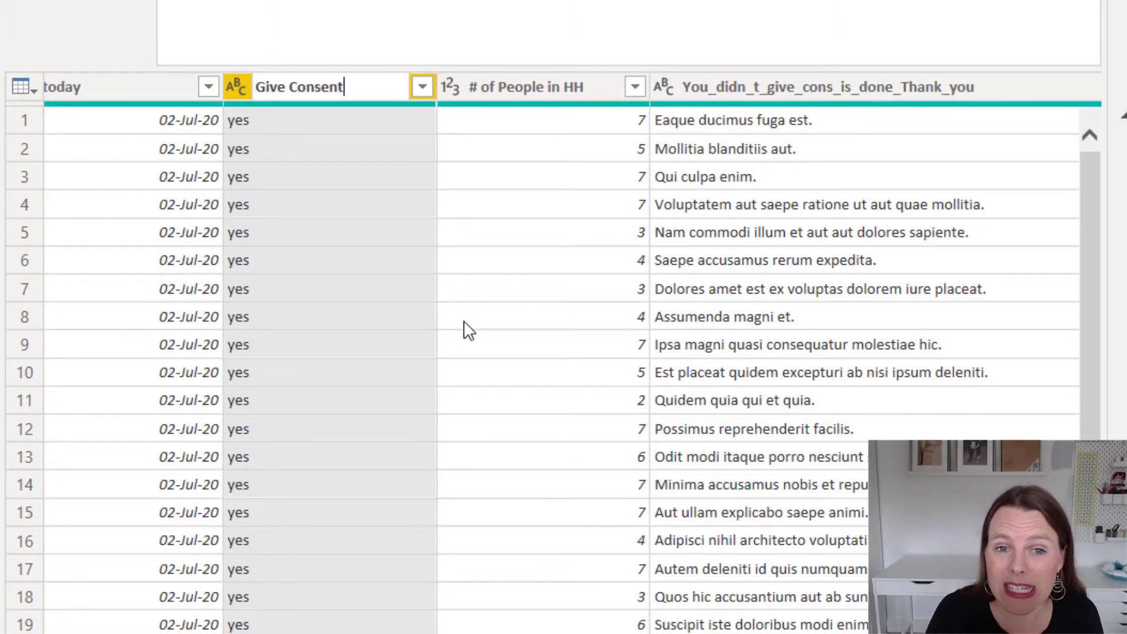
{"action": "type", "text": "?"}
{"action": "key", "text": "Return"}
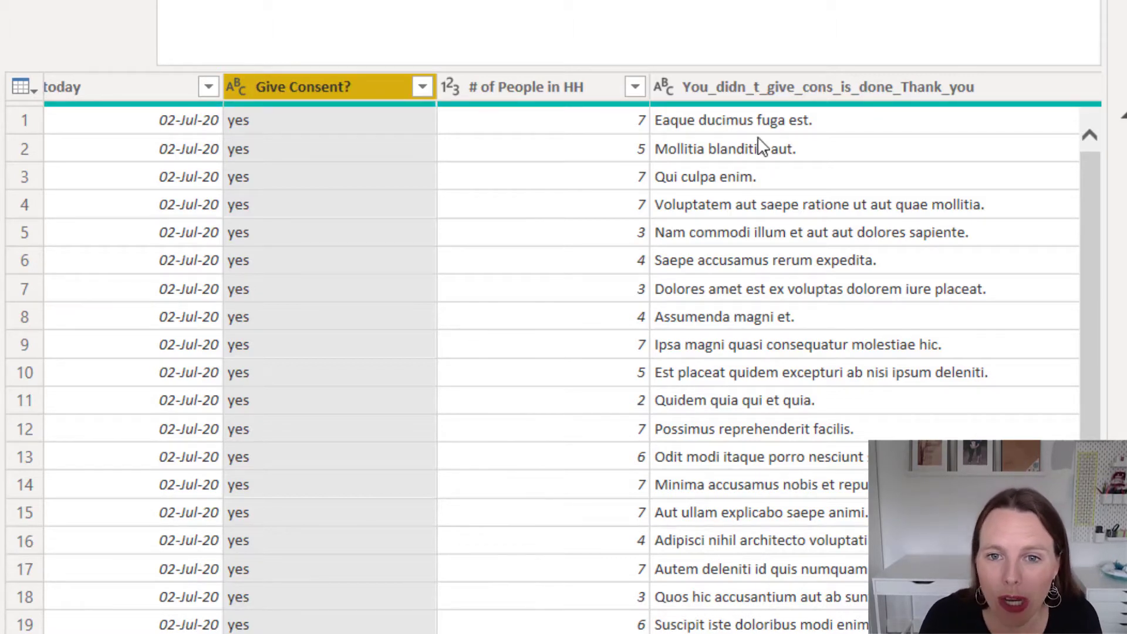
Rename the You_didn_t_give_cons_is_done_Thank_you column as "Comments from Household".
{"action": "double_click", "coordinate": [762, 89]}
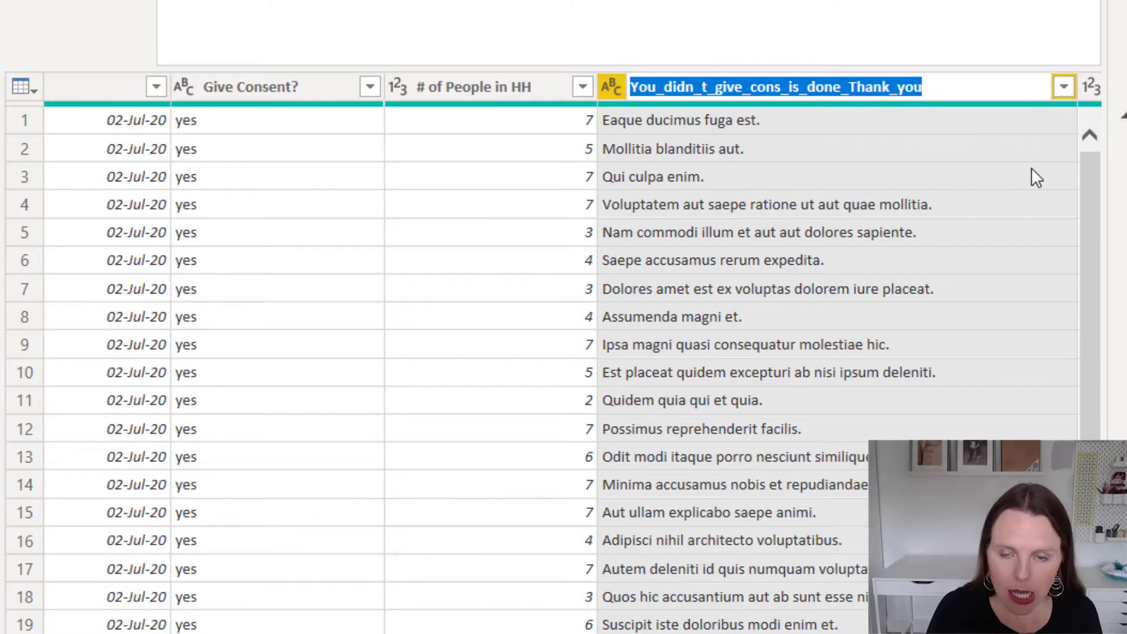
{"action": "type", "text": "Commen"}
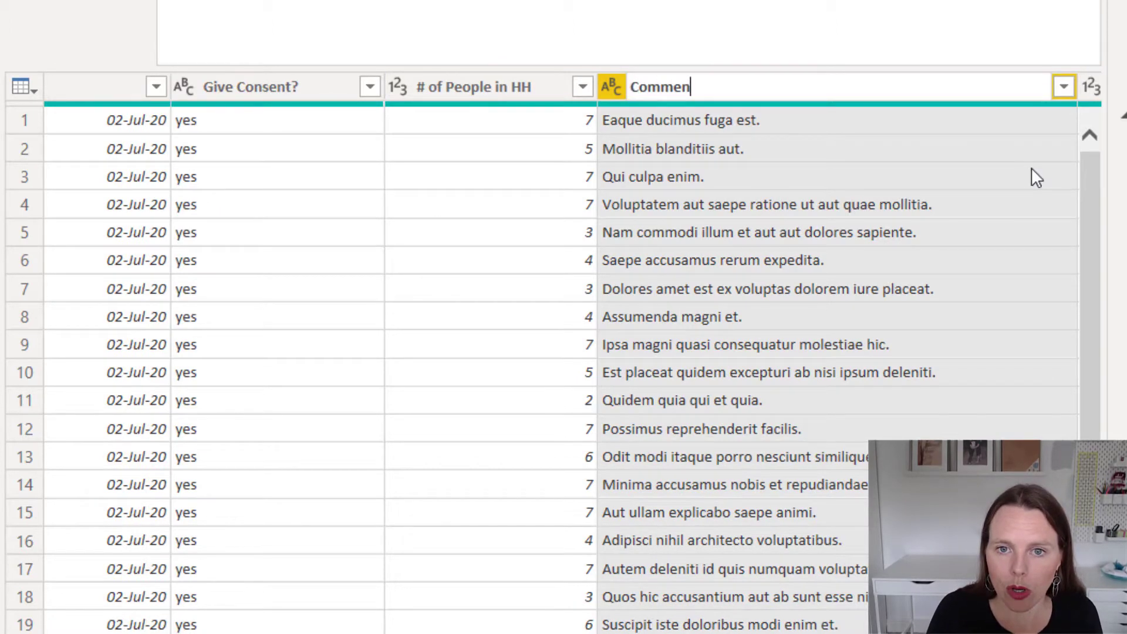
{"action": "type", "text": "ts from "}
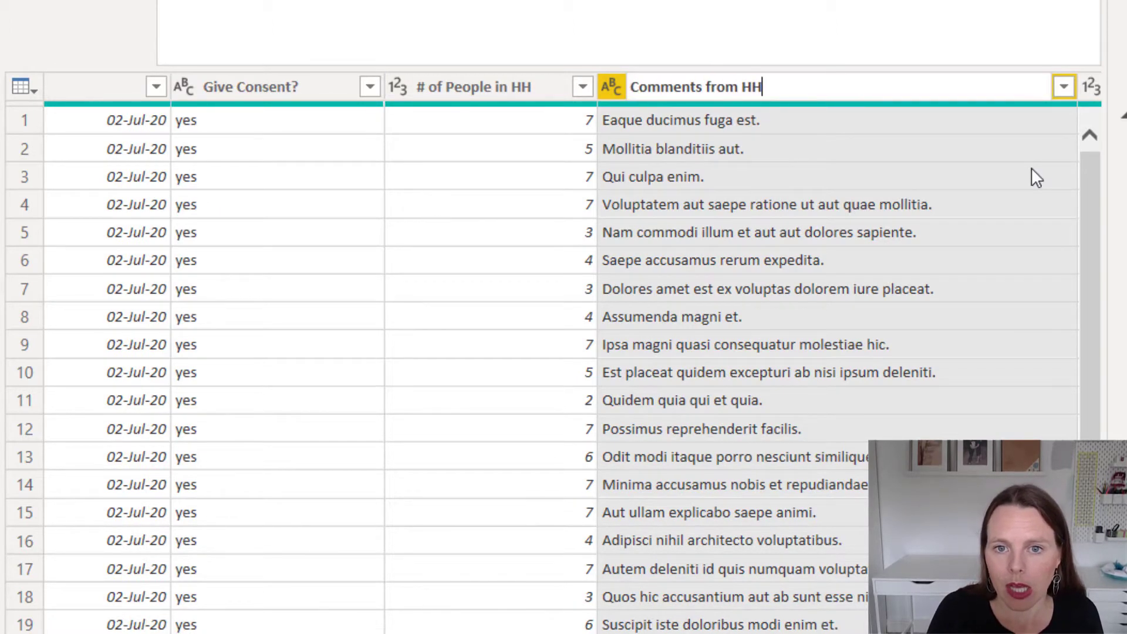
{"action": "type", "text": "HH"}
{"action": "key", "text": "BackSpace"}
{"action": "type", "text": "ousehold"}
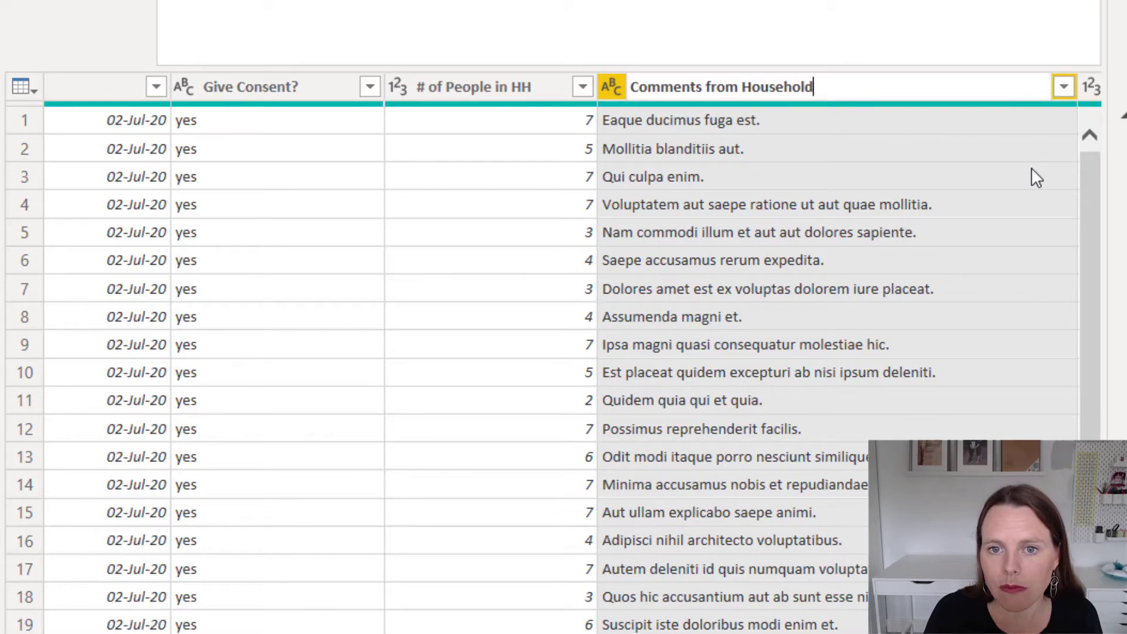
{"action": "key", "text": "Return"}
Remove the _validation_status column from the Main Household Form query.
{"action": "scroll", "coordinate": [552, 352], "scroll_direction": "right", "scroll_amount": 15}
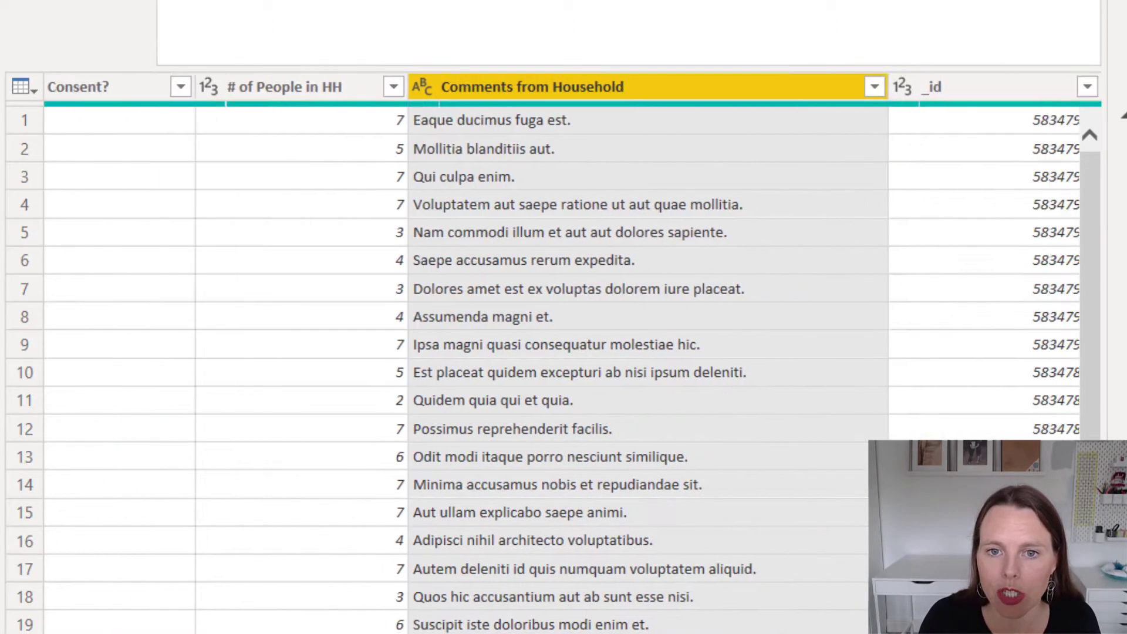
{"action": "scroll", "coordinate": [552, 352], "scroll_direction": "right", "scroll_amount": 2}
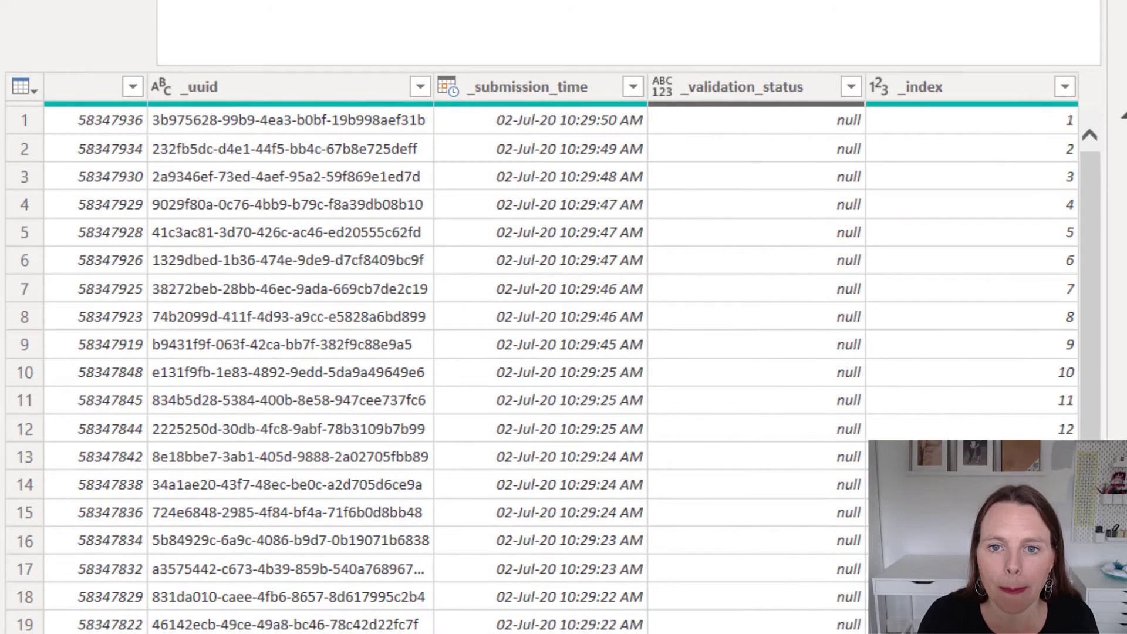
{"action": "right_click", "coordinate": [751, 84]}
{"action": "left_click", "coordinate": [833, 139]}
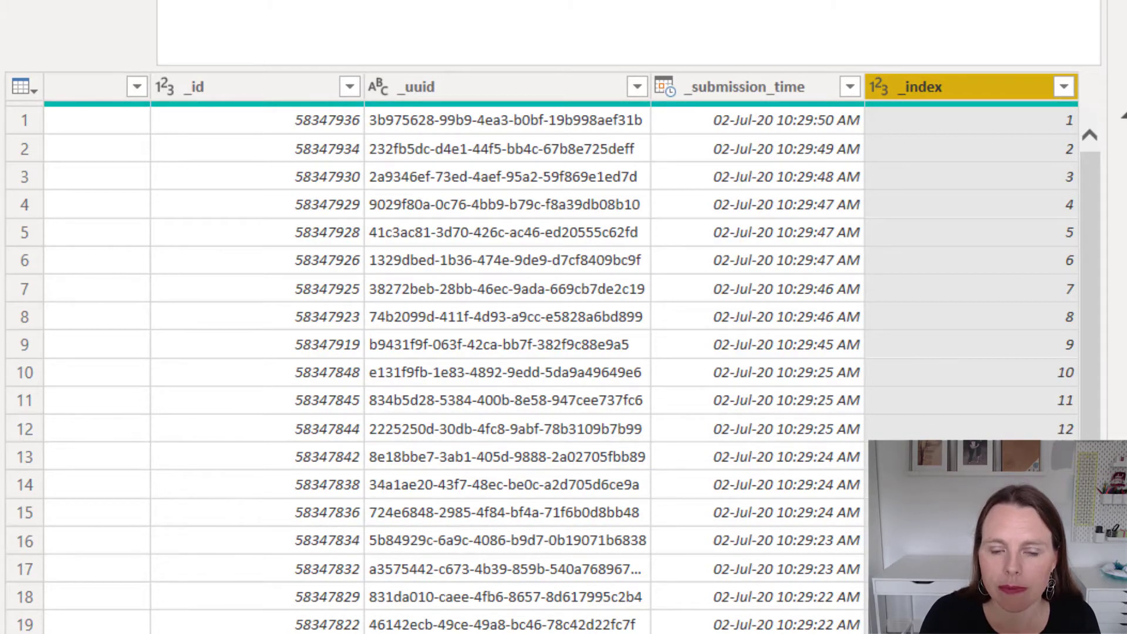
{"action": "scroll", "coordinate": [783, 161], "scroll_direction": "left", "scroll_amount": 5}
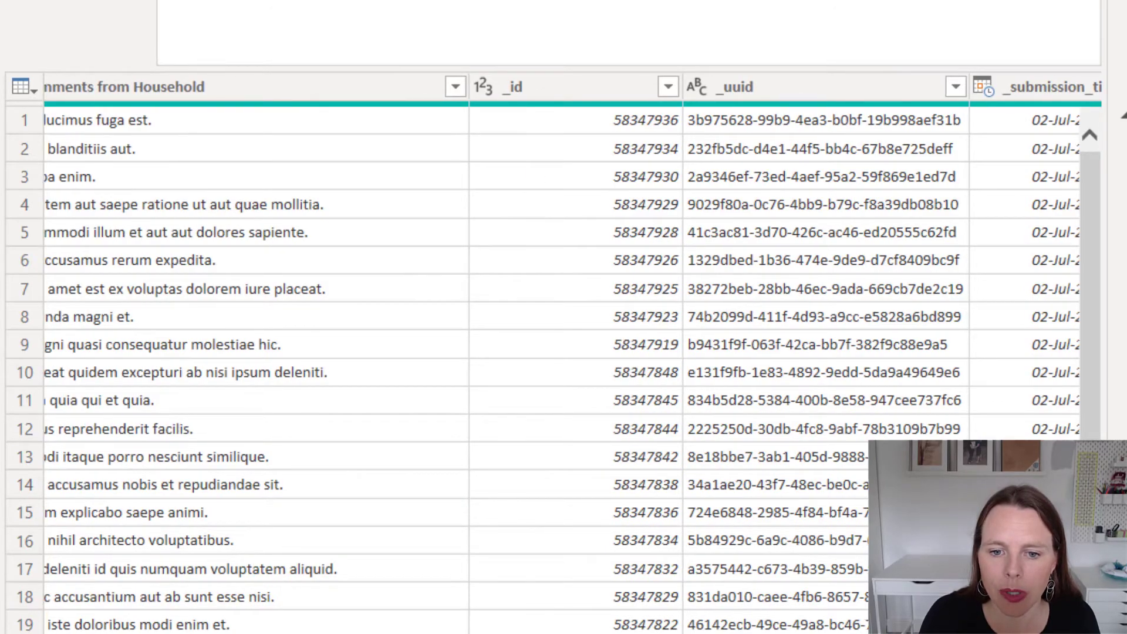
{"action": "scroll", "coordinate": [551, 353], "scroll_direction": "left", "scroll_amount": 10}
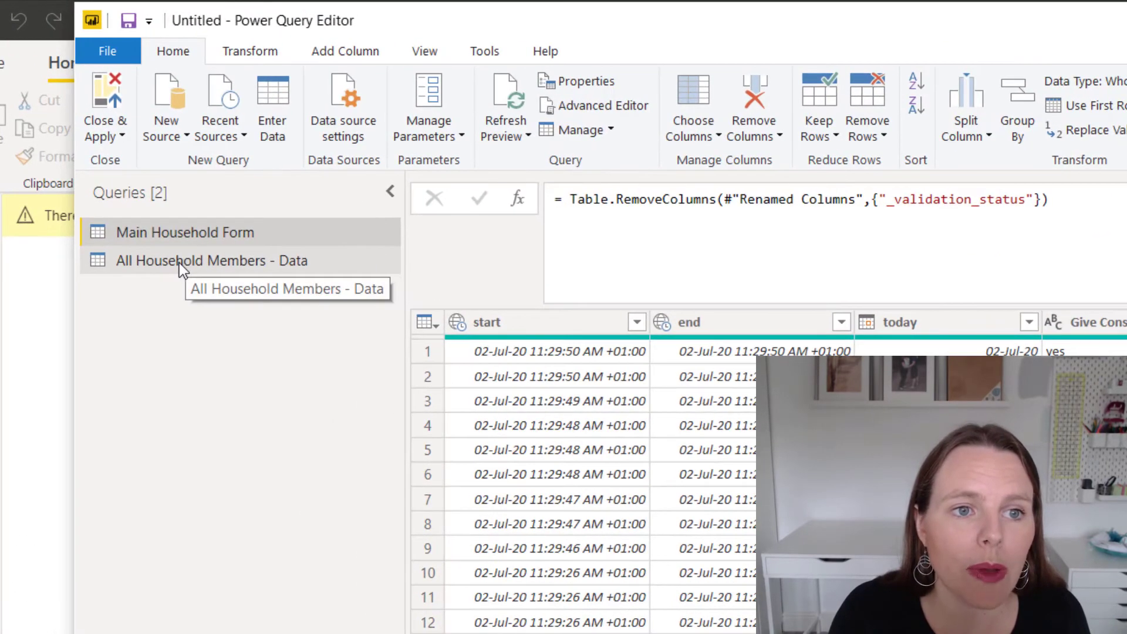
In the All Household Members - Data query, rename the name column as "HH Member Name".
{"action": "left_click", "coordinate": [178, 263]}
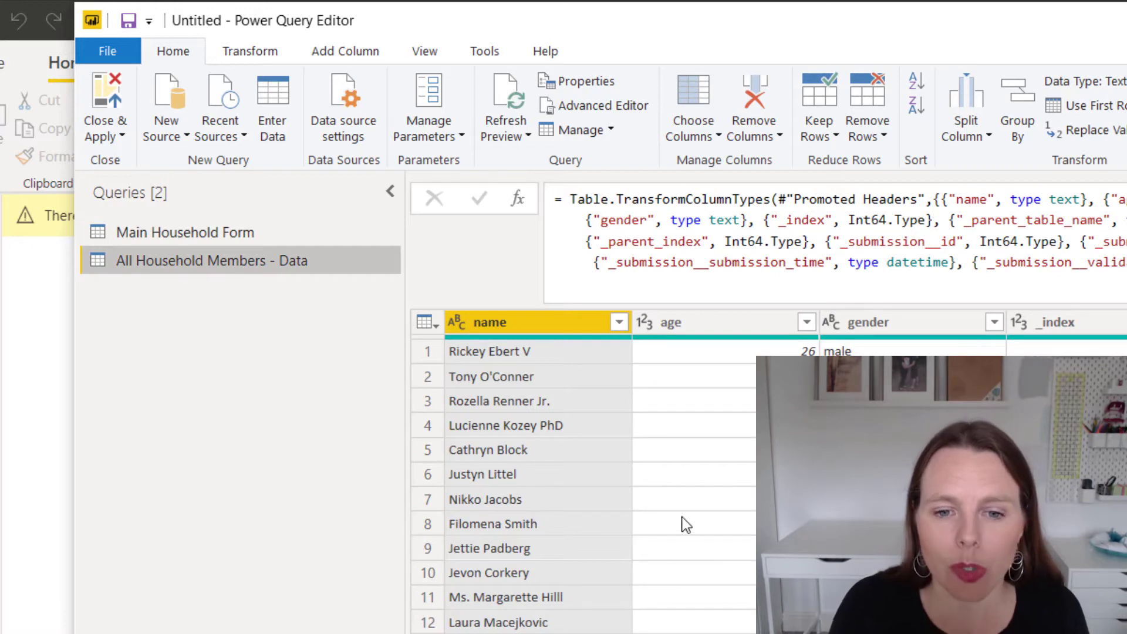
{"action": "double_click", "coordinate": [508, 322]}
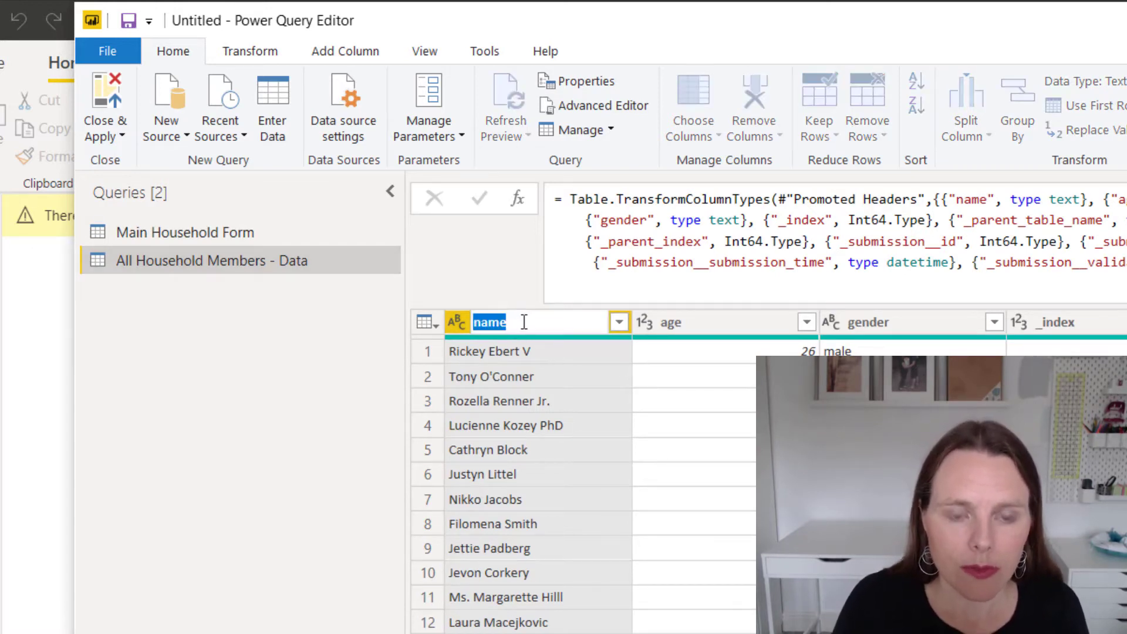
{"action": "type", "text": "HH Member N"}
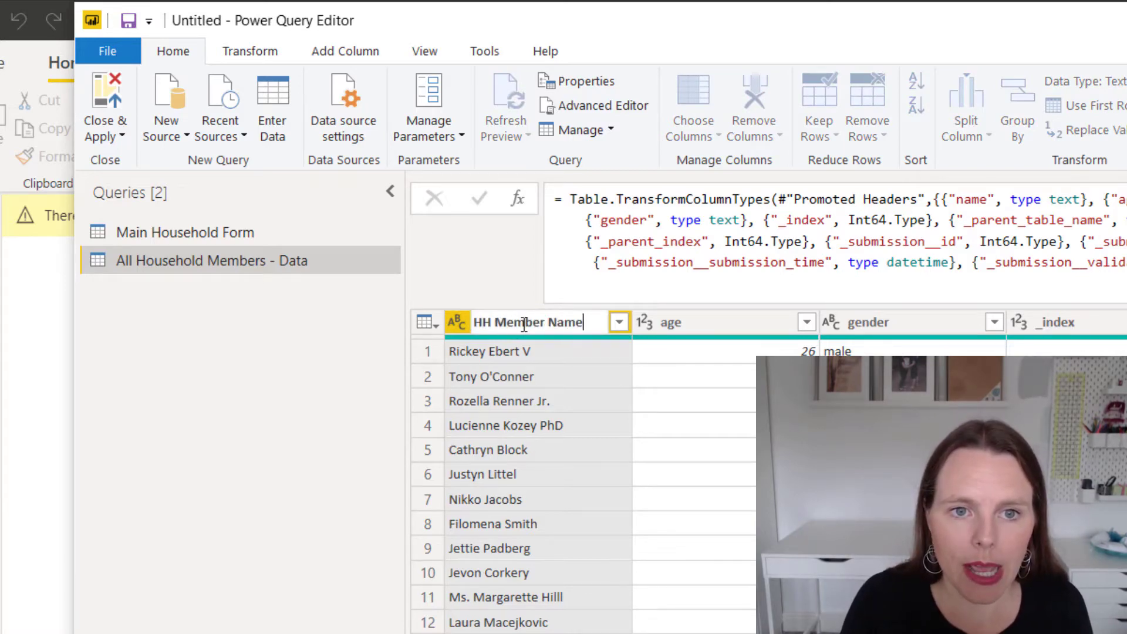
{"action": "key", "text": "Return"}
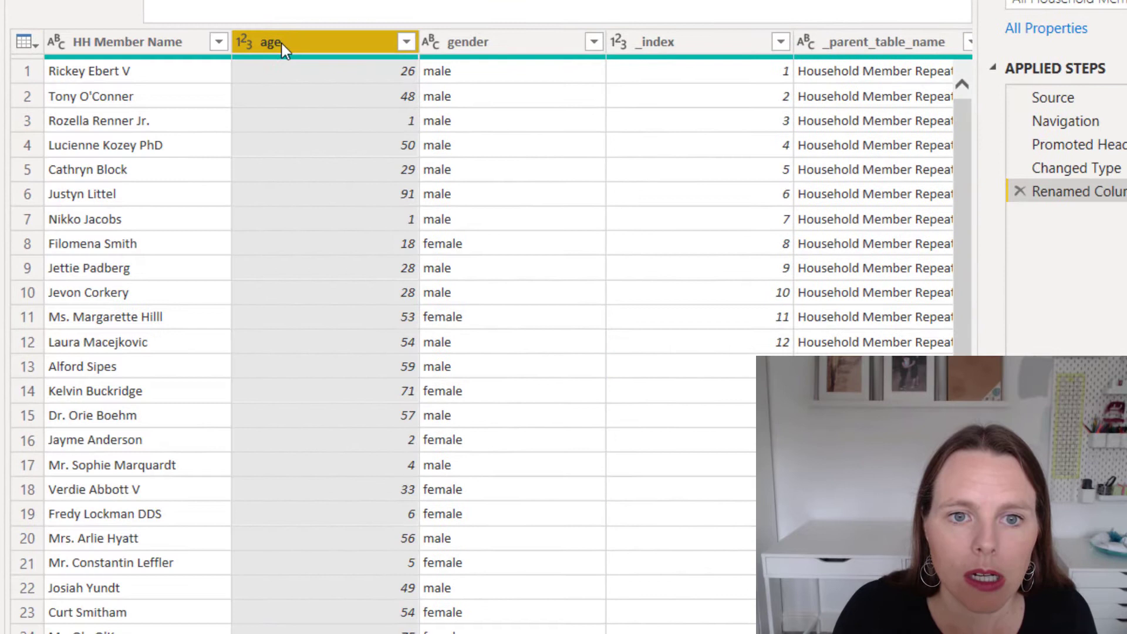
Rename the household members' age column as "HH Member Age".
{"action": "double_click", "coordinate": [369, 106]}
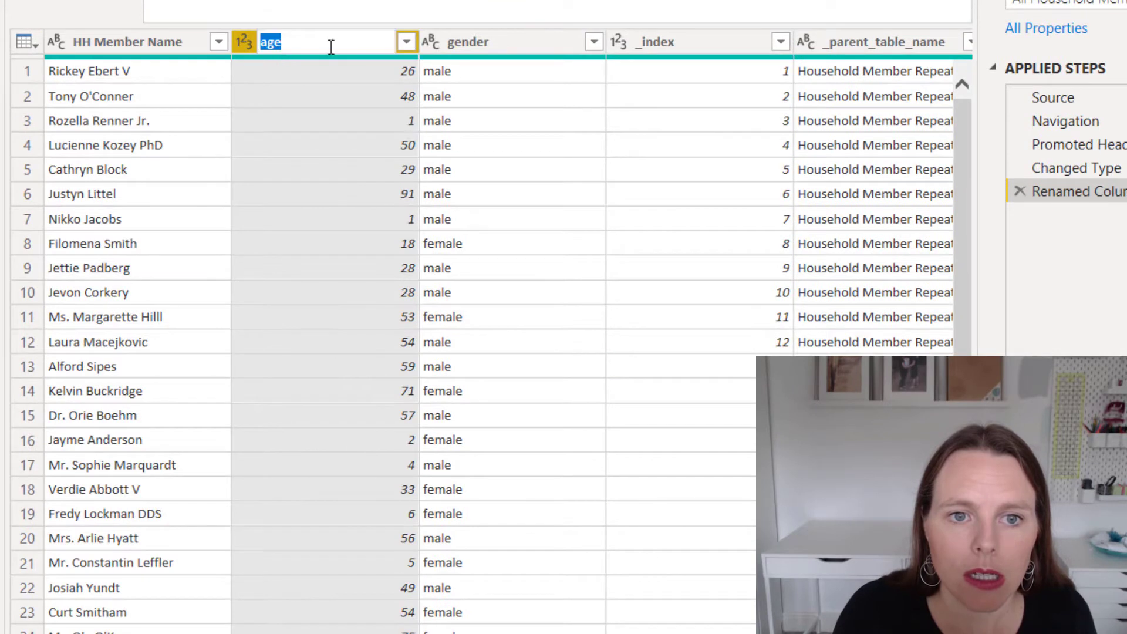
{"action": "type", "text": "HH Memb"}
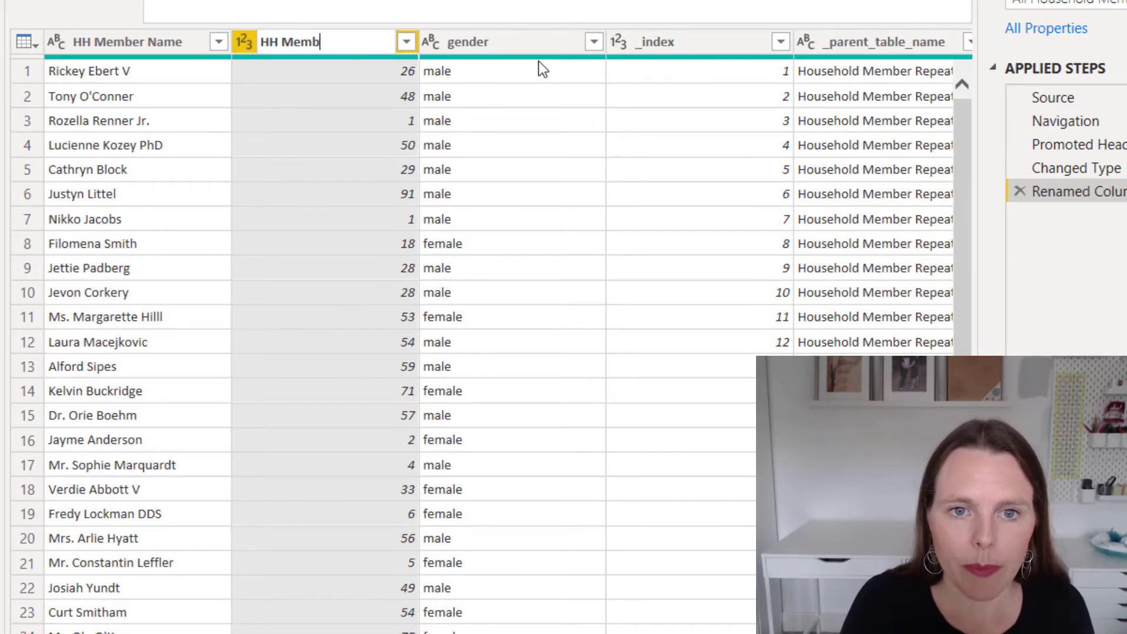
{"action": "type", "text": "er Age"}
{"action": "key", "text": "Return"}
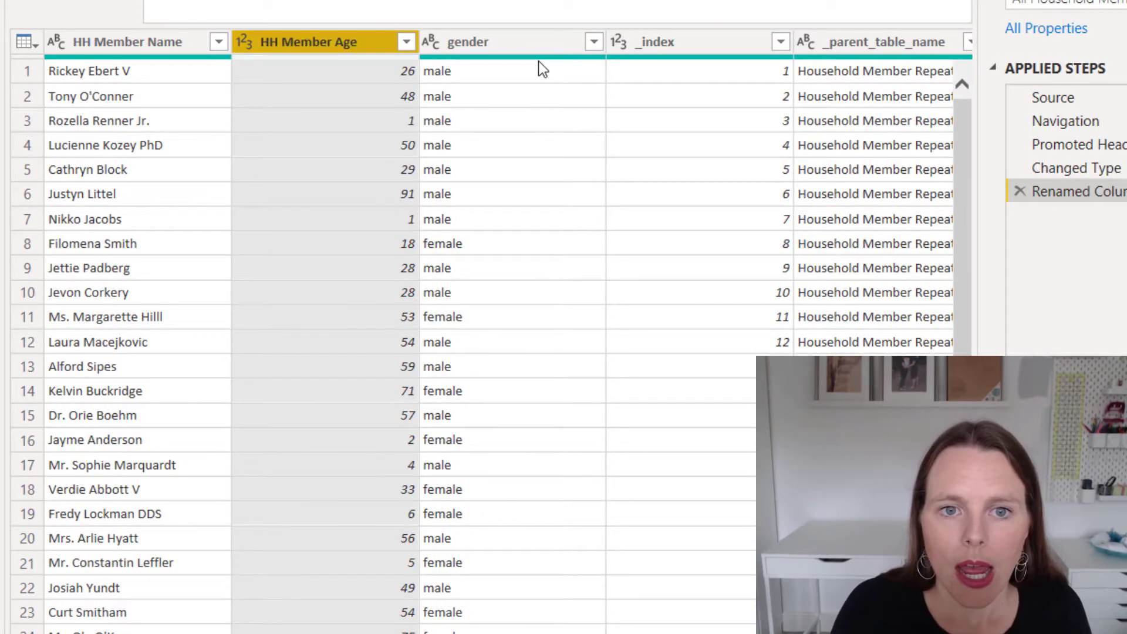
Rename the household members' gender column as "HH Member Gender".
{"action": "left_click", "coordinate": [466, 51]}
{"action": "double_click", "coordinate": [466, 51]}
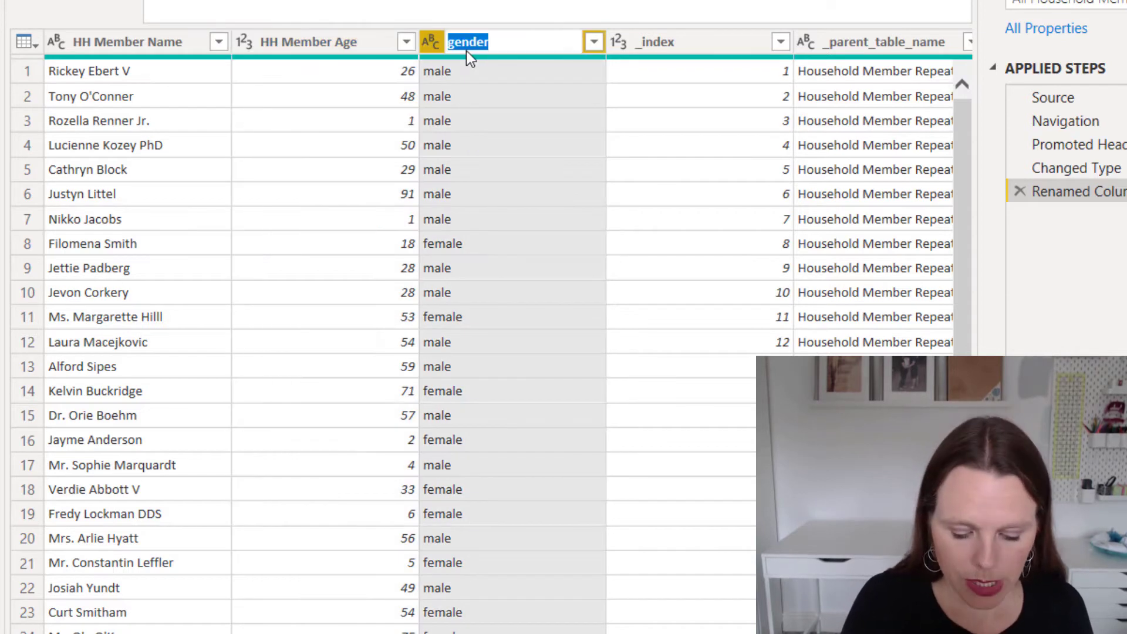
{"action": "type", "text": "HH Member Gender"}
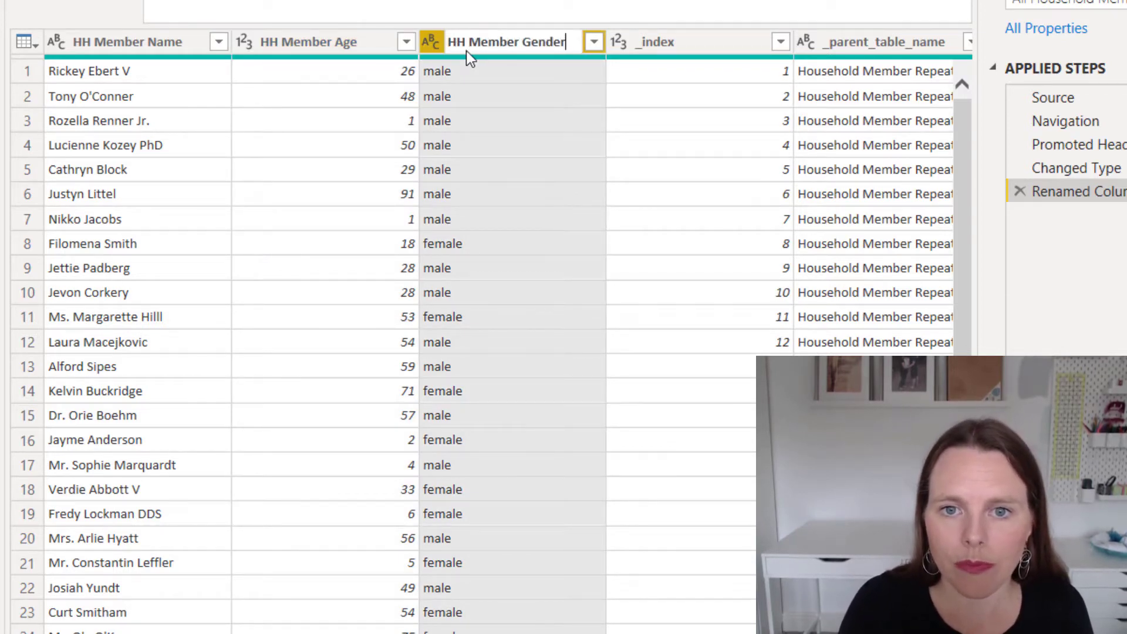
{"action": "key", "text": "Return"}
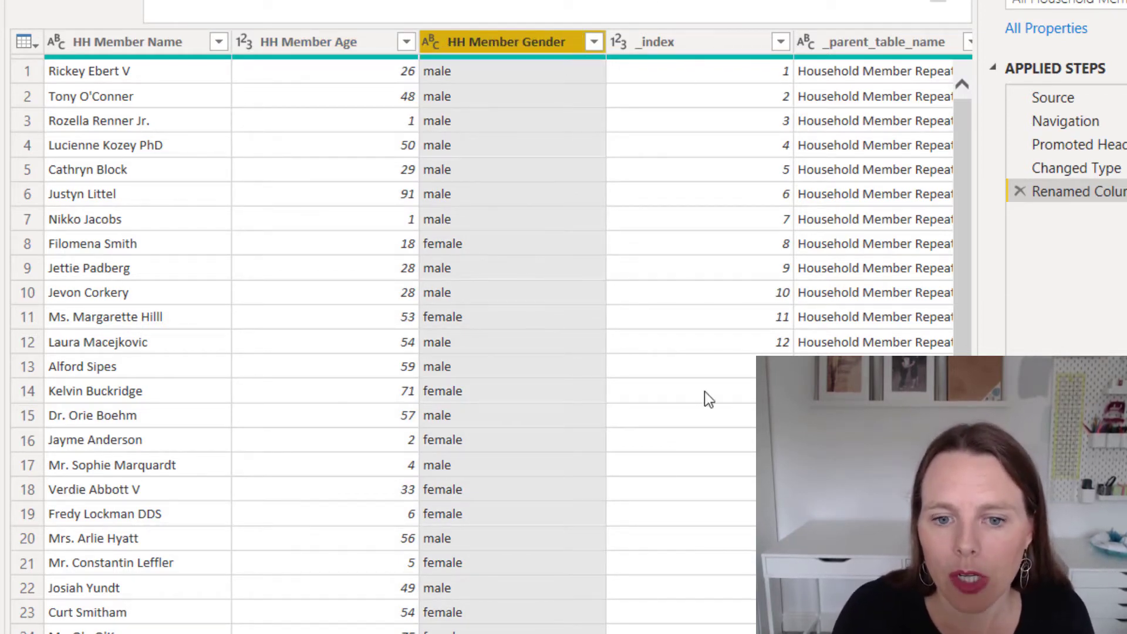
Remove the _submission__validation_status column from the All Household Members - Data query.
{"action": "scroll", "coordinate": [319, 199], "scroll_direction": "right", "scroll_amount": 5}
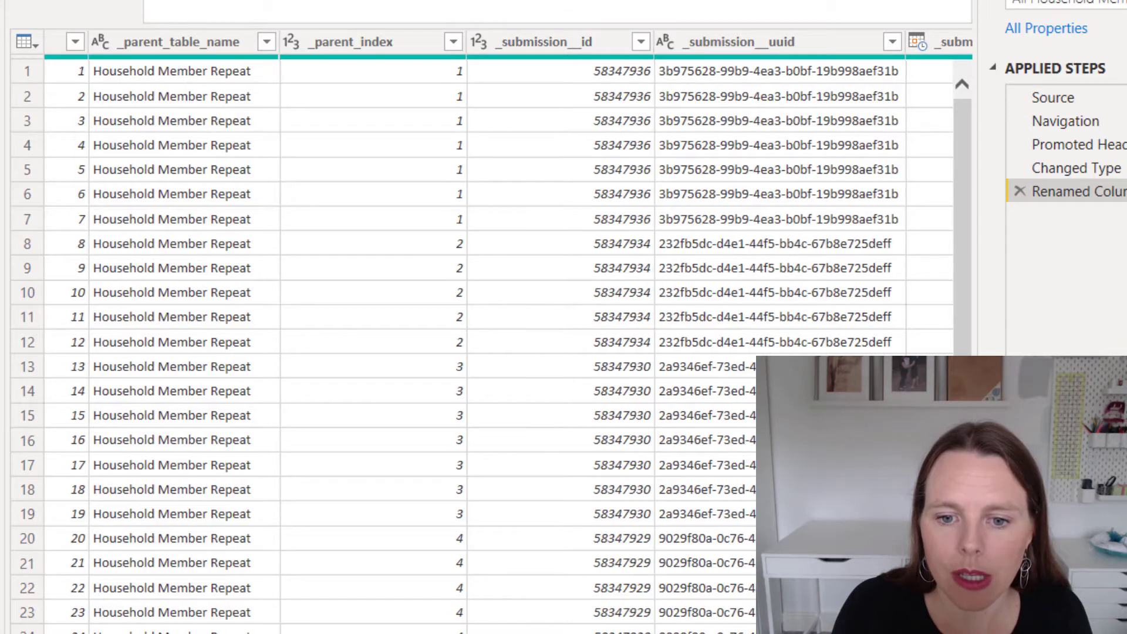
{"action": "scroll", "coordinate": [491, 331], "scroll_direction": "right", "scroll_amount": 5}
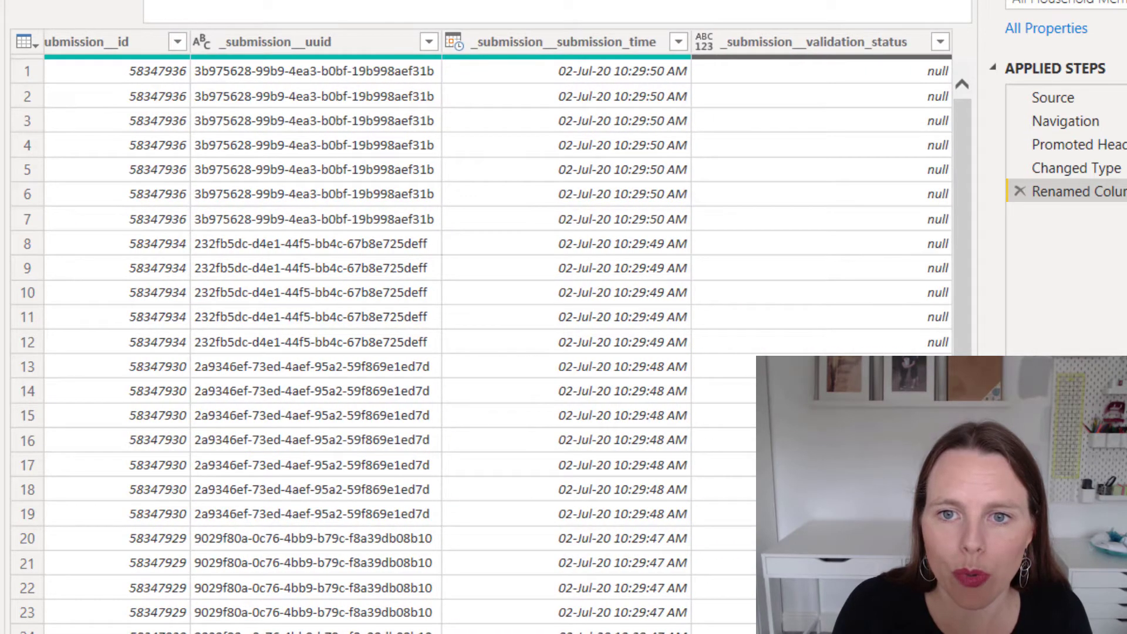
{"action": "left_click", "coordinate": [824, 42]}
{"action": "right_click", "coordinate": [823, 43]}
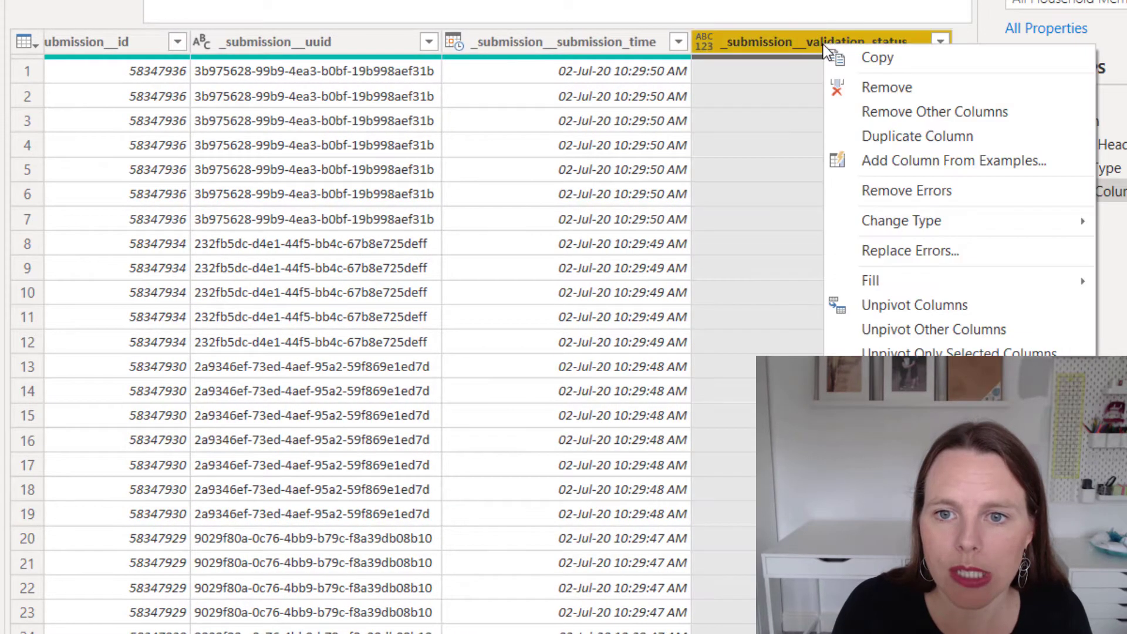
{"action": "left_click", "coordinate": [887, 88]}
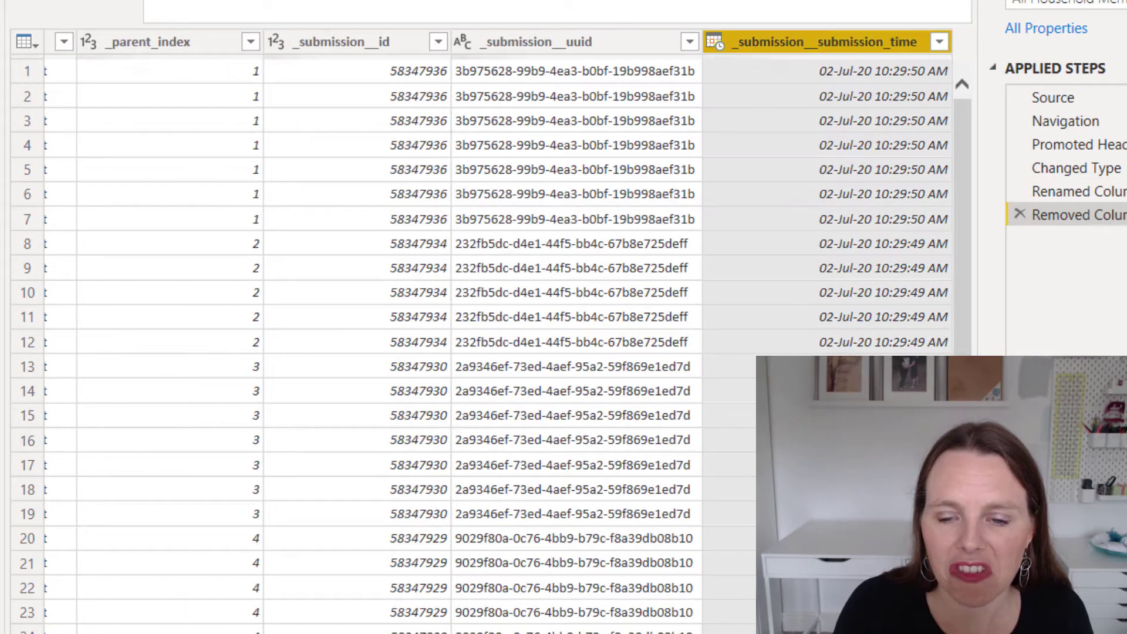
{"action": "scroll", "coordinate": [492, 331], "scroll_direction": "left", "scroll_amount": 6}
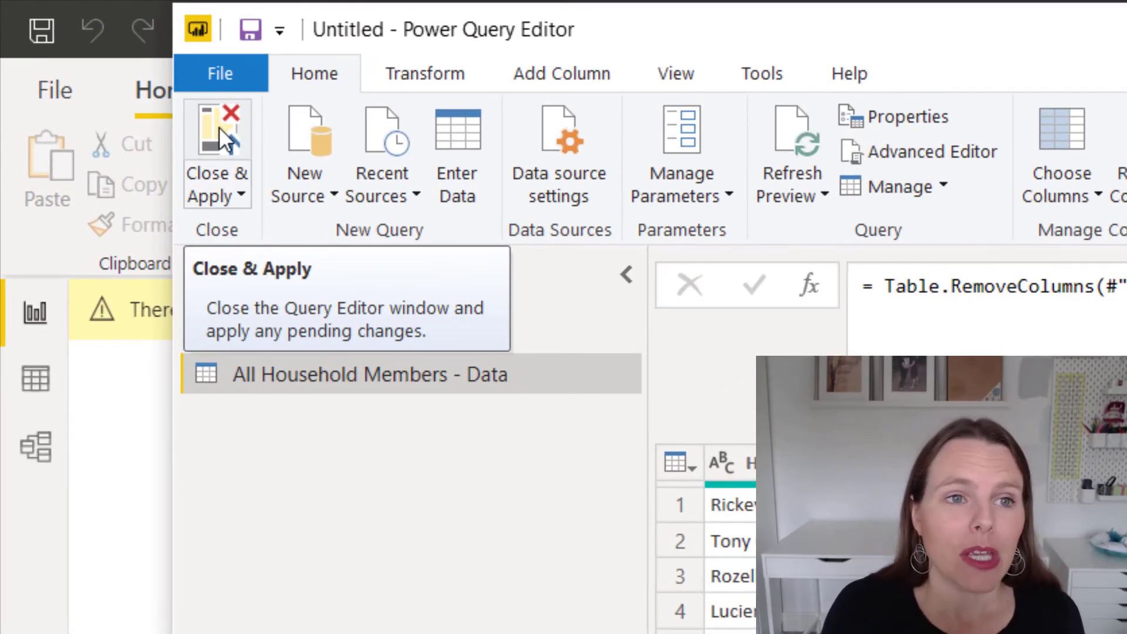
Close the query editor with its changes applied and expand the field lists of both household tables.
{"action": "left_click", "coordinate": [220, 126]}
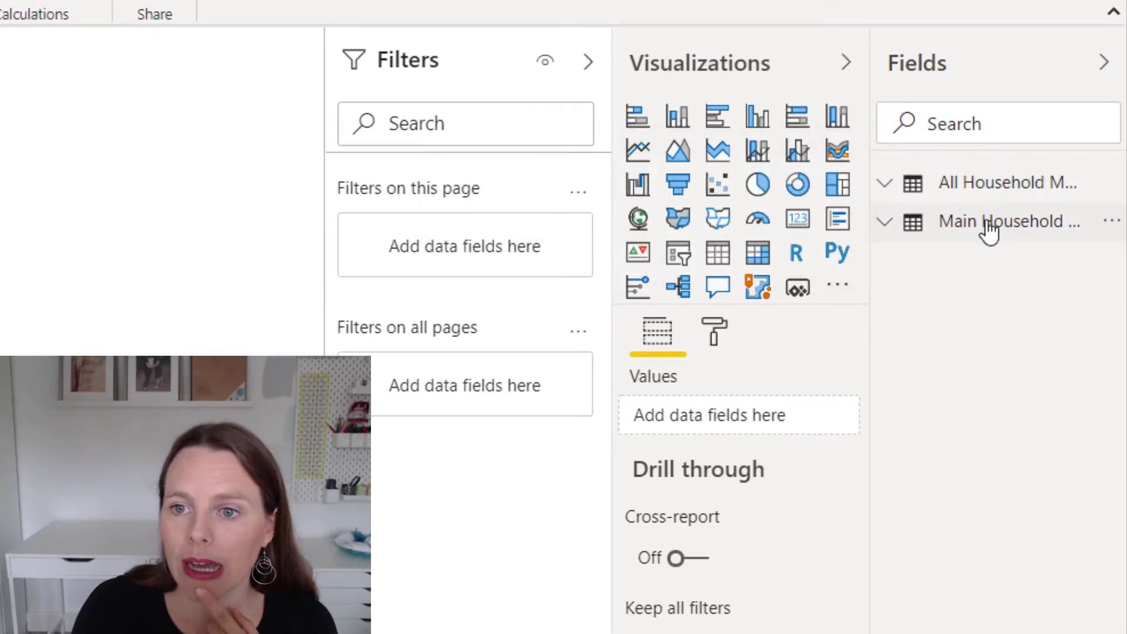
{"action": "left_click", "coordinate": [885, 223]}
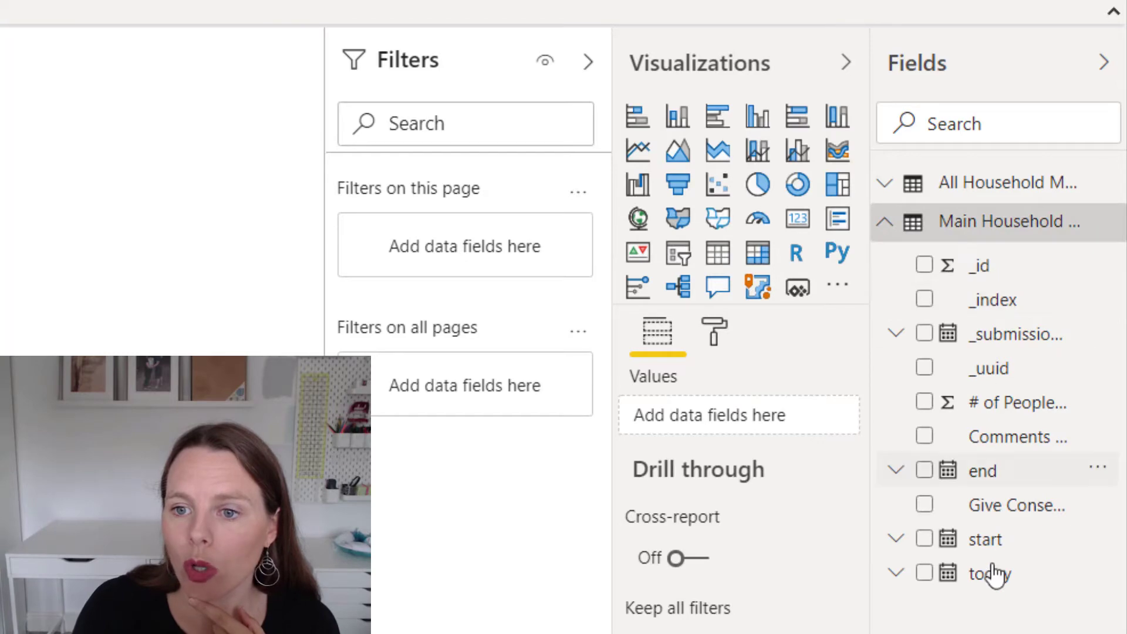
{"action": "left_click", "coordinate": [886, 183]}
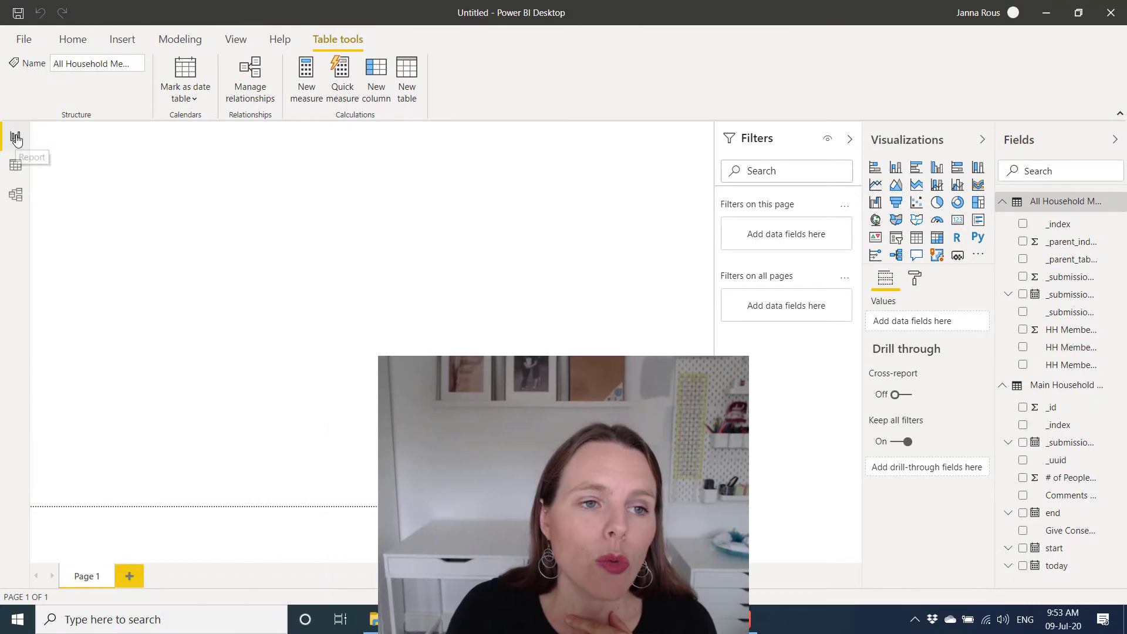
Examine the loaded rows of the All Household Members and Main Household Form tables in the data view.
{"action": "left_click", "coordinate": [15, 166]}
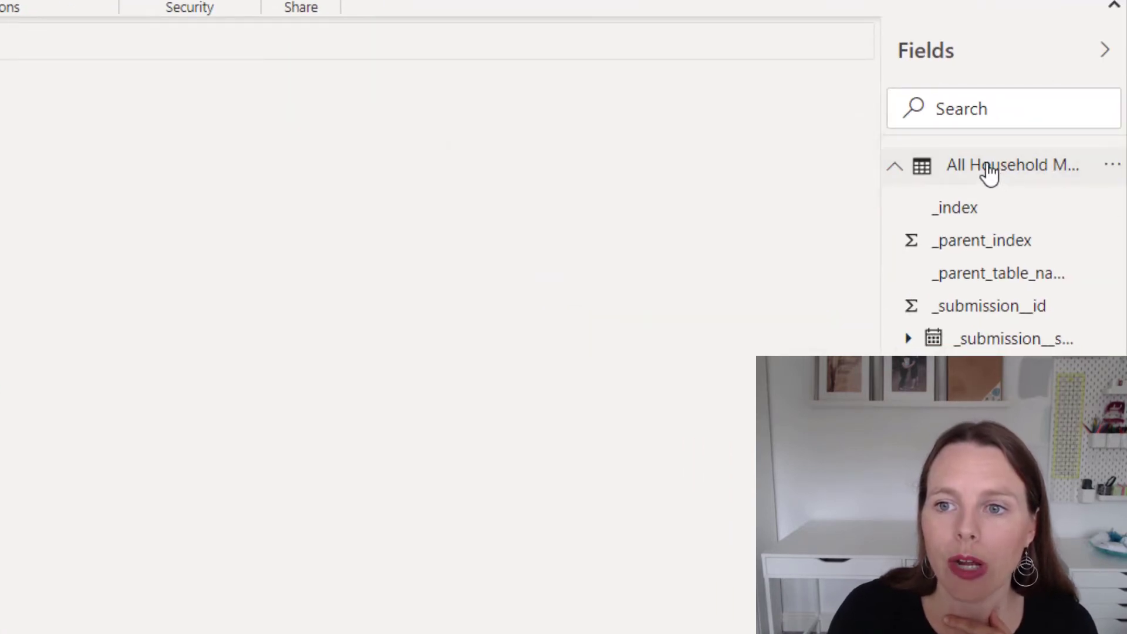
{"action": "left_click", "coordinate": [990, 171]}
{"action": "left_click", "coordinate": [989, 172]}
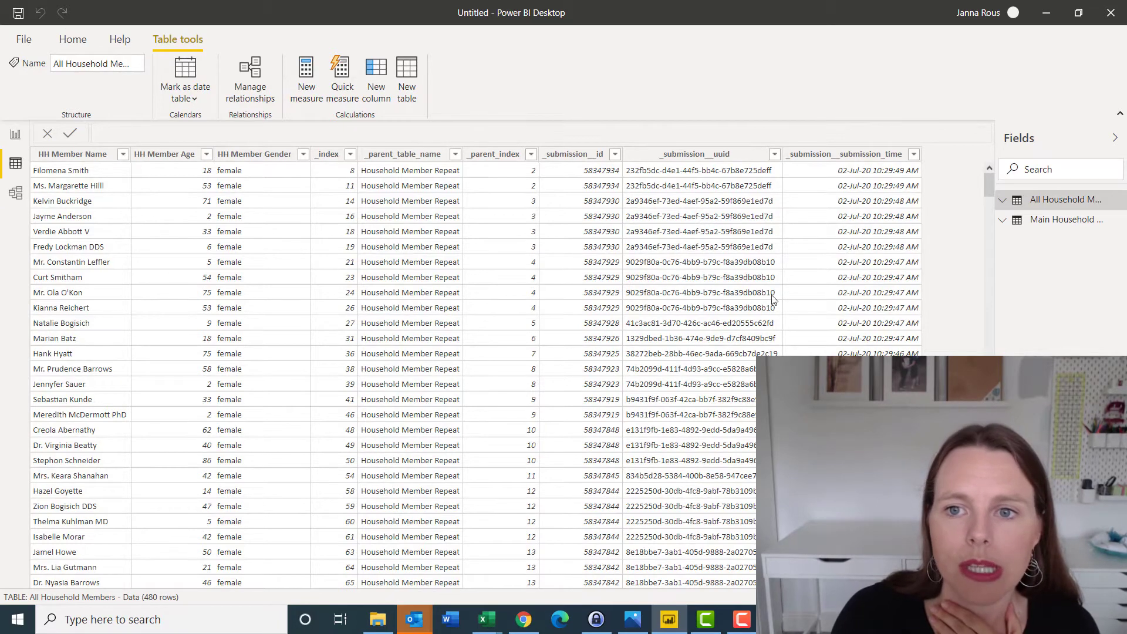
{"action": "left_click", "coordinate": [1061, 219]}
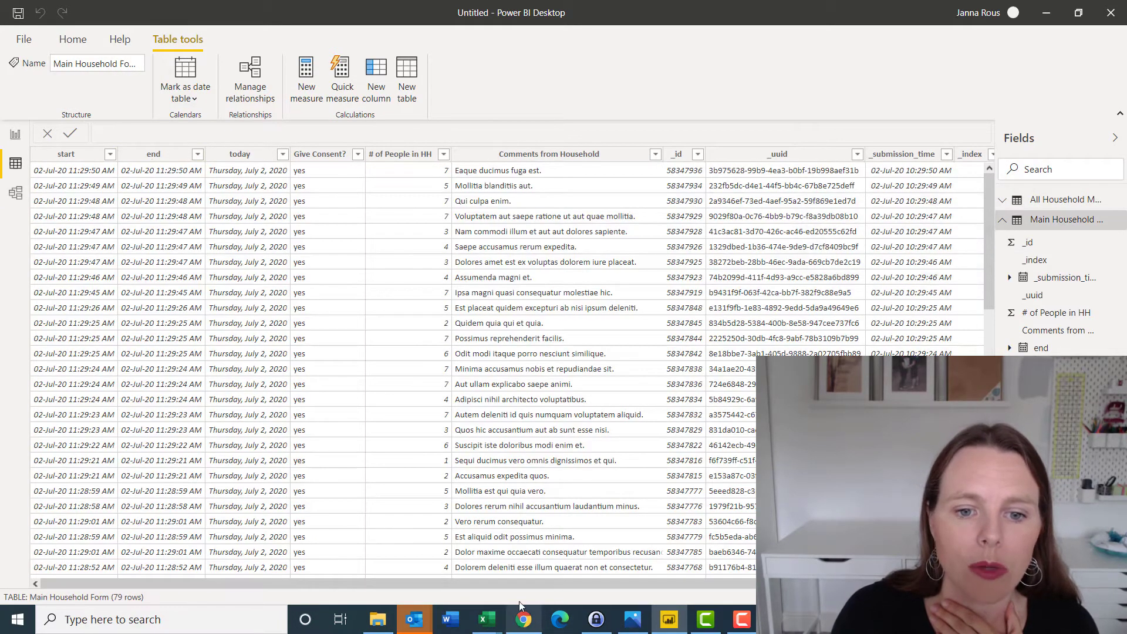
{"action": "left_click_drag", "start_coordinate": [598, 583], "coordinate": [475, 570]}
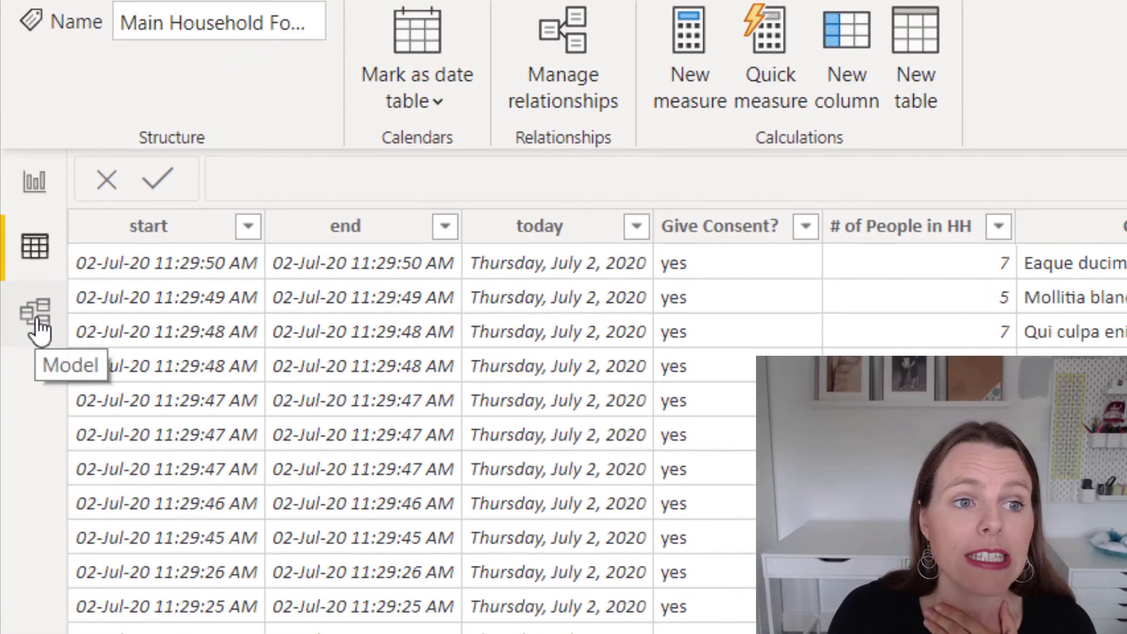
Open the model view and delete the automatic _index relationship between All Household Members - Data and Main Household Form.
{"action": "left_click", "coordinate": [17, 196]}
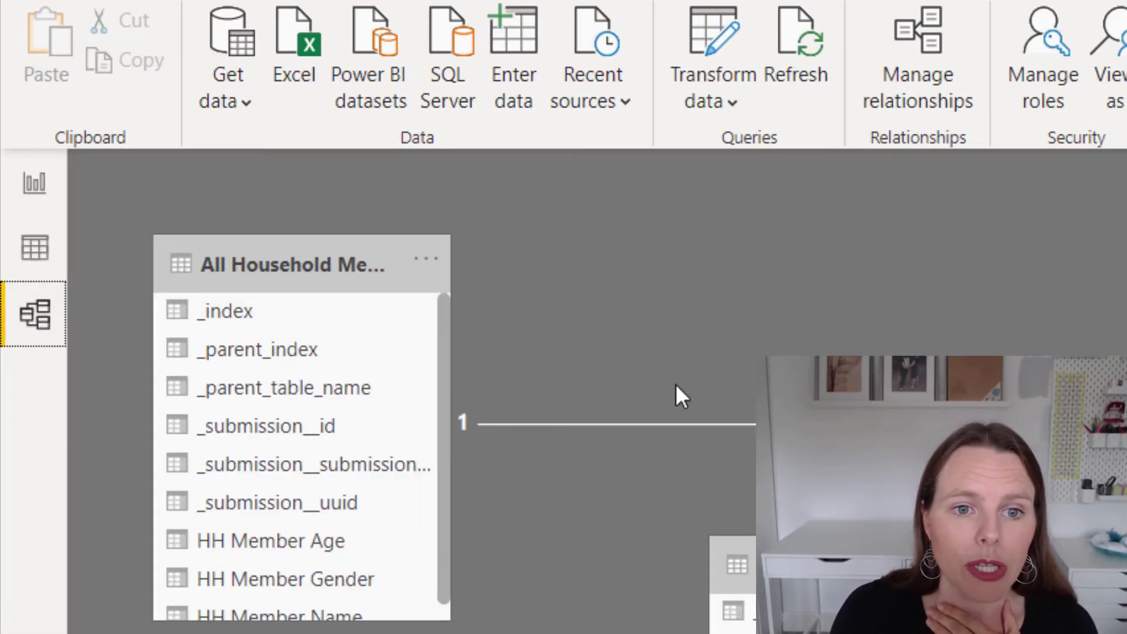
{"action": "left_click", "coordinate": [853, 469]}
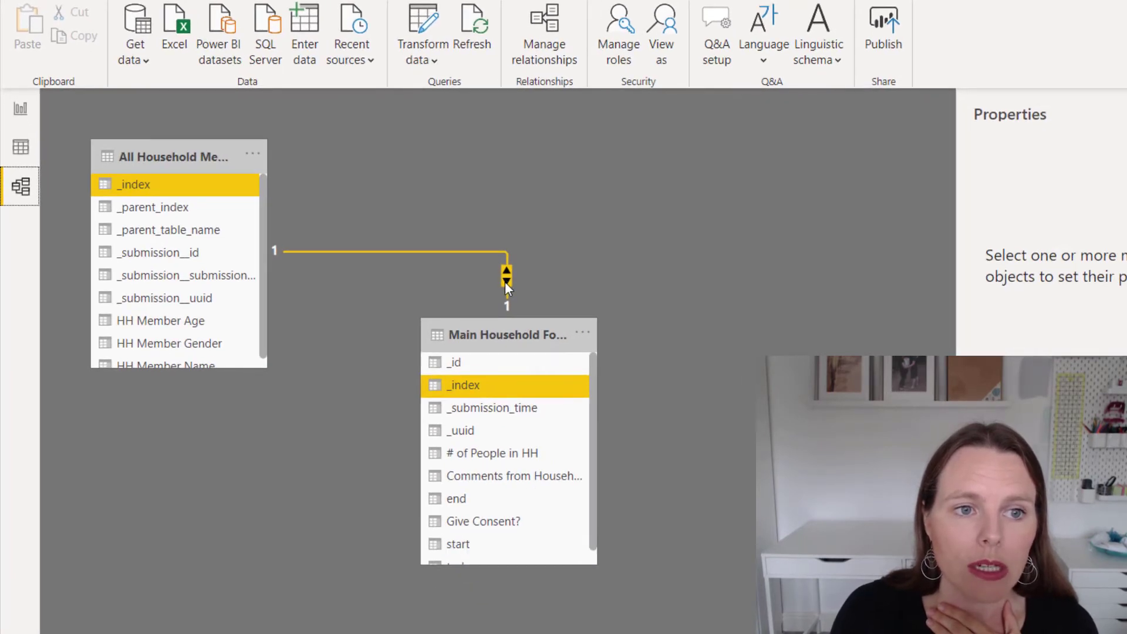
{"action": "left_click", "coordinate": [511, 233]}
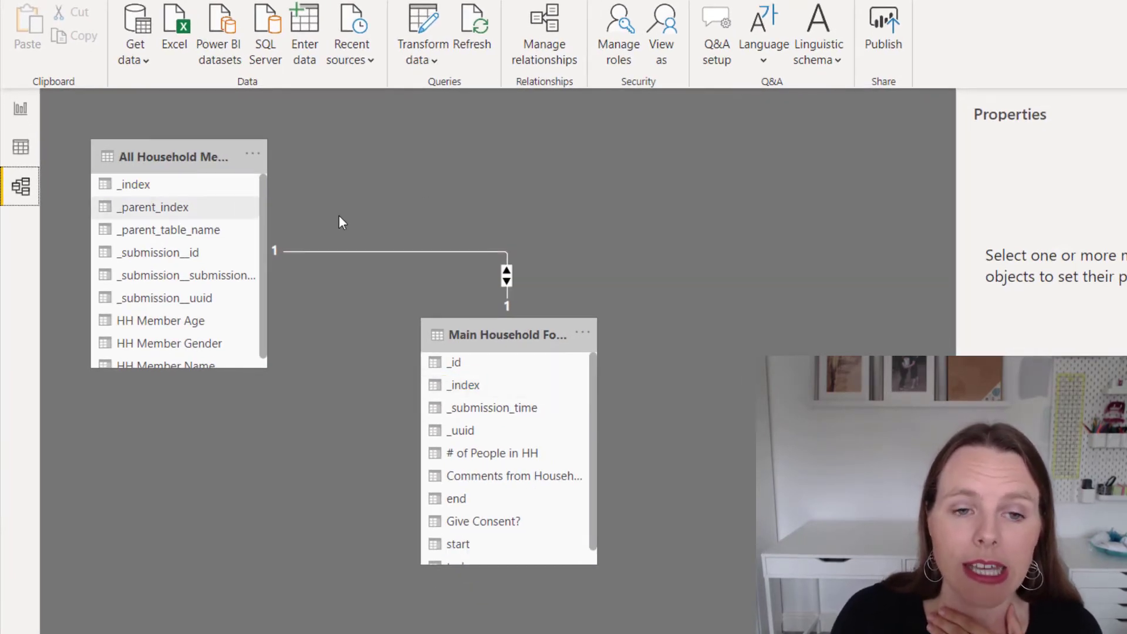
{"action": "right_click", "coordinate": [508, 281]}
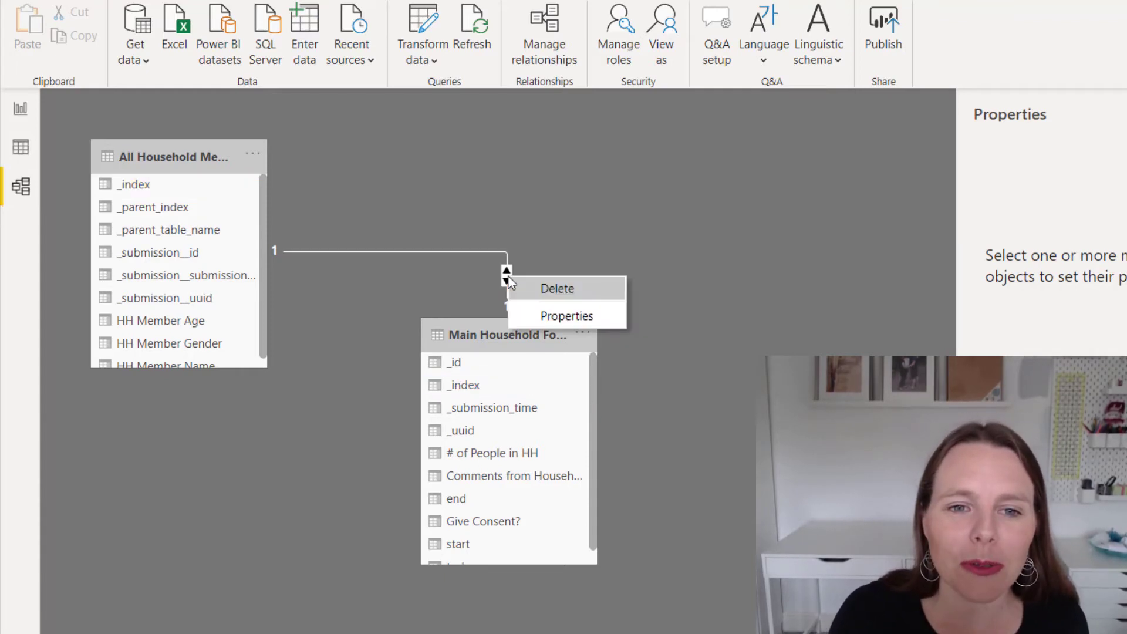
{"action": "left_click", "coordinate": [535, 288]}
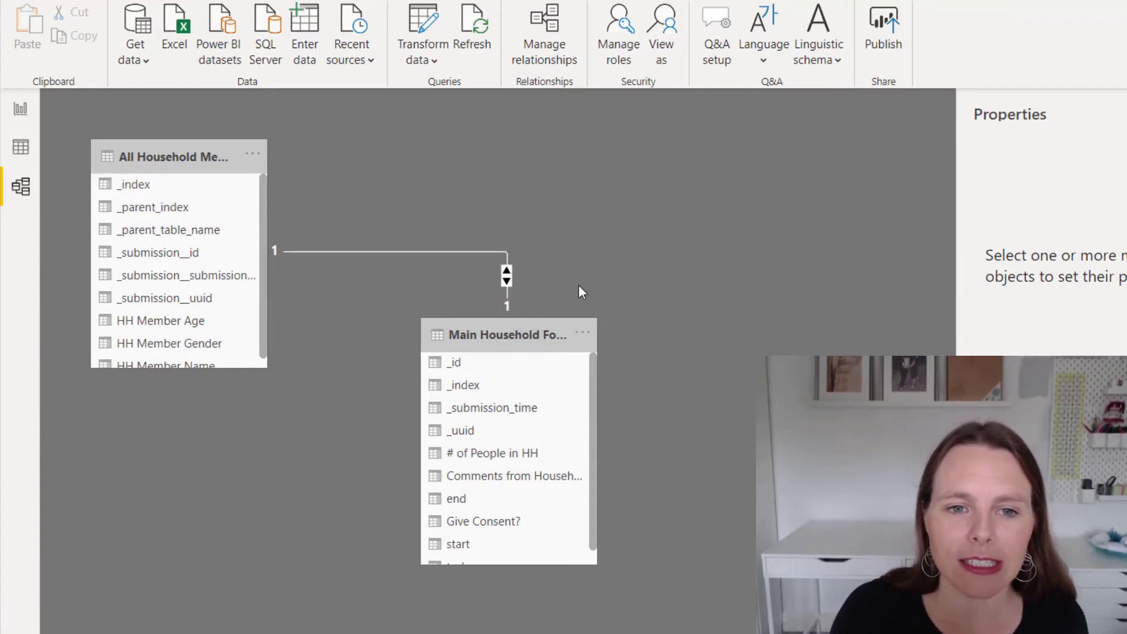
{"action": "key", "text": "Return"}
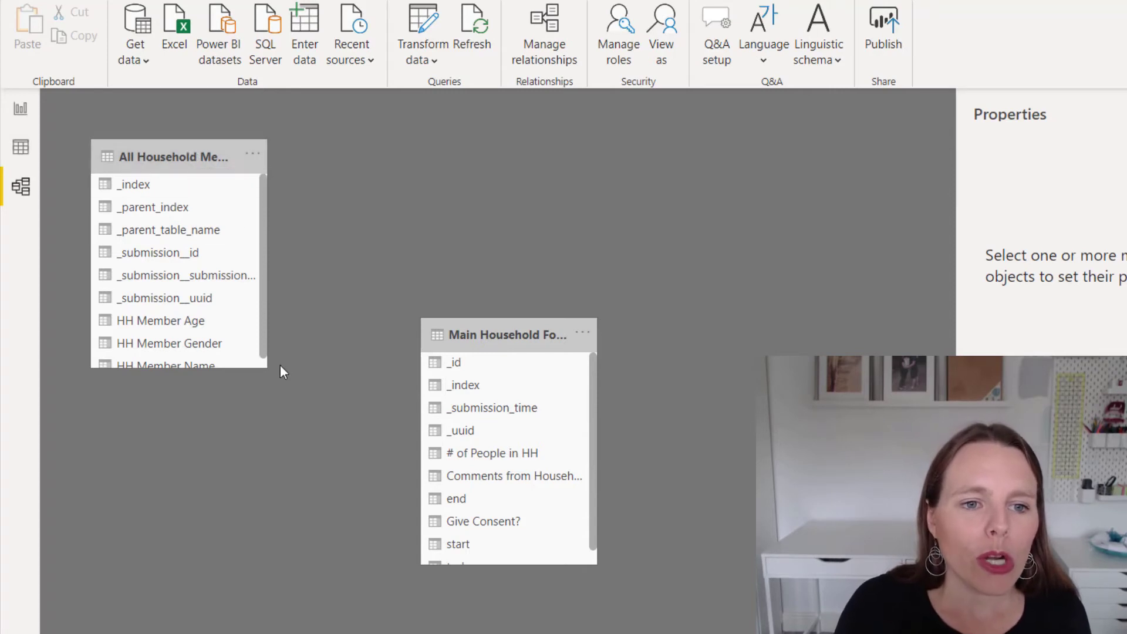
Resize both table cards in the model diagram, widening All Household Members - Data, and move the Main Household Form card further down.
{"action": "left_click_drag", "start_coordinate": [263, 364], "coordinate": [310, 419]}
{"action": "left_click_drag", "start_coordinate": [213, 170], "coordinate": [221, 114]}
{"action": "left_click_drag", "start_coordinate": [226, 152], "coordinate": [229, 126]}
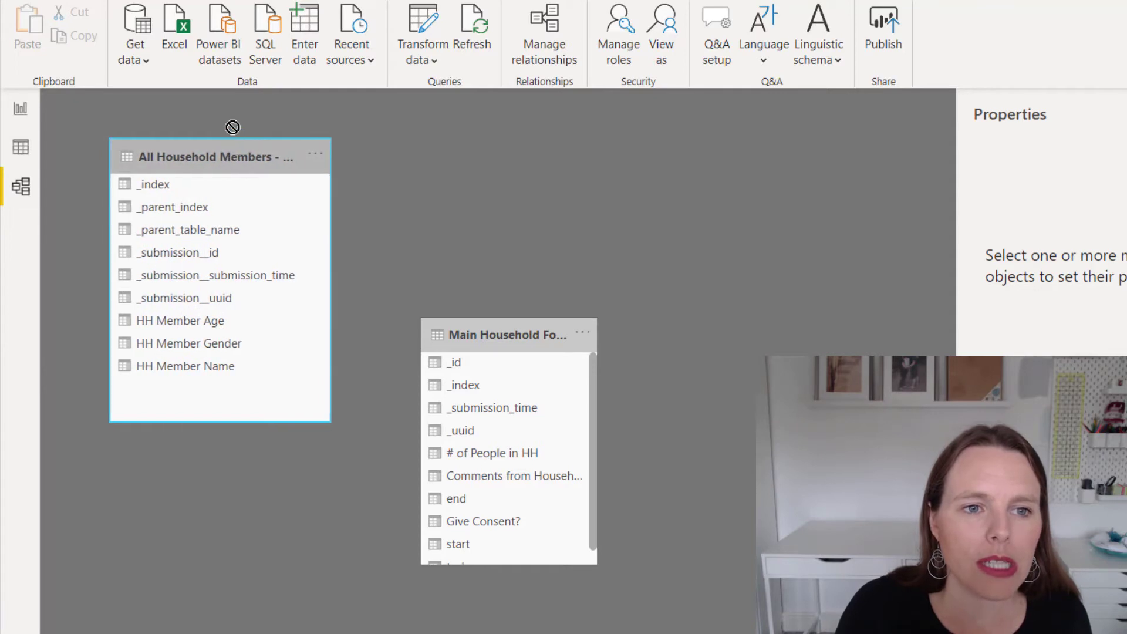
{"action": "left_click_drag", "start_coordinate": [521, 332], "coordinate": [512, 441]}
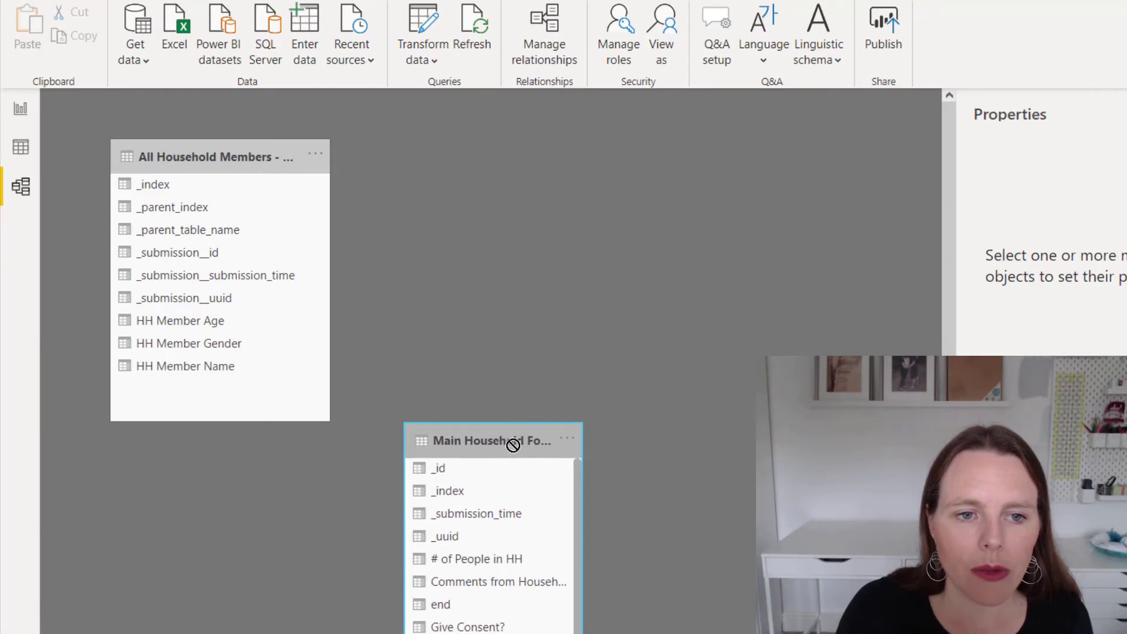
{"action": "left_click", "coordinate": [330, 419]}
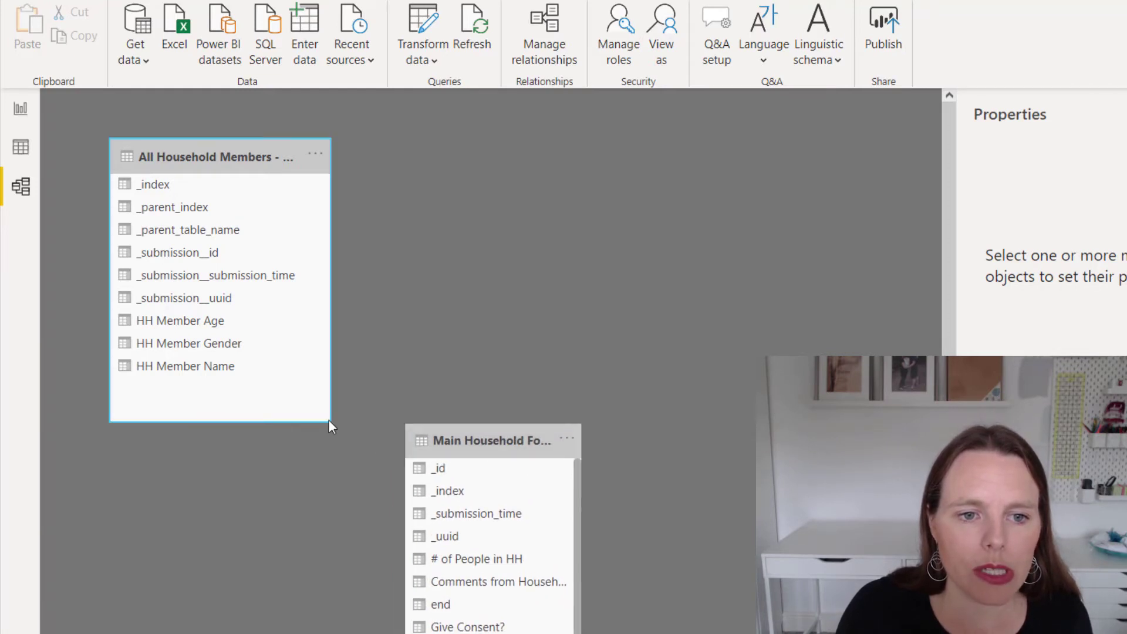
{"action": "left_click_drag", "start_coordinate": [330, 400], "coordinate": [325, 312]}
{"action": "mouse_move", "coordinate": [262, 169]}
{"action": "left_mouse_down"}
{"action": "mouse_move", "coordinate": [269, 143]}
{"action": "mouse_move", "coordinate": [262, 154]}
{"action": "left_mouse_up"}
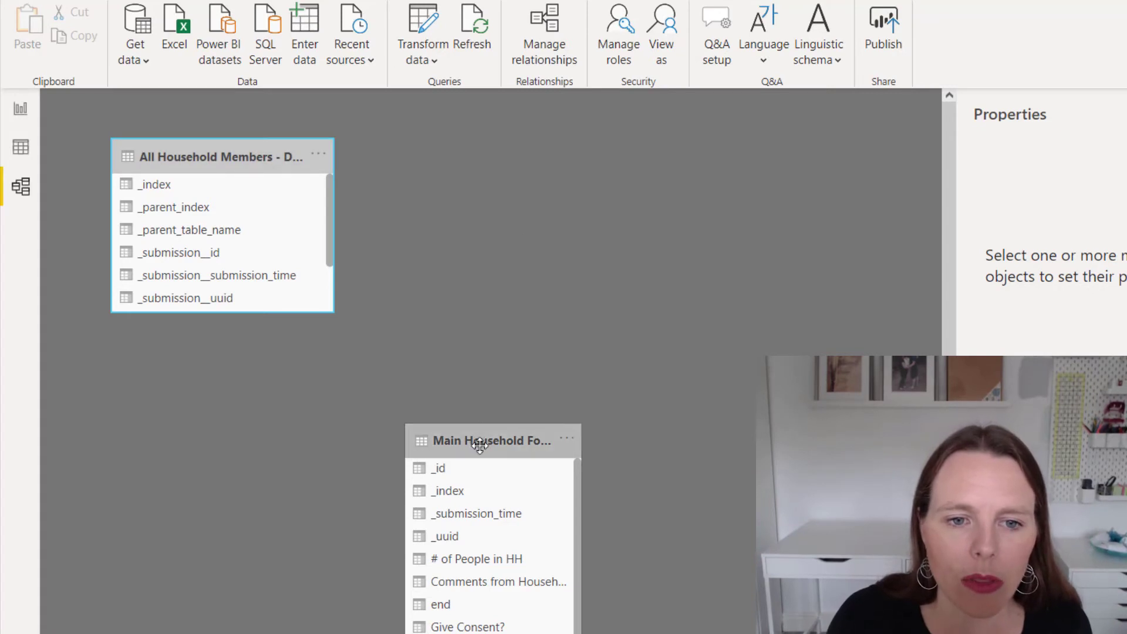
{"action": "left_click_drag", "start_coordinate": [483, 441], "coordinate": [470, 405]}
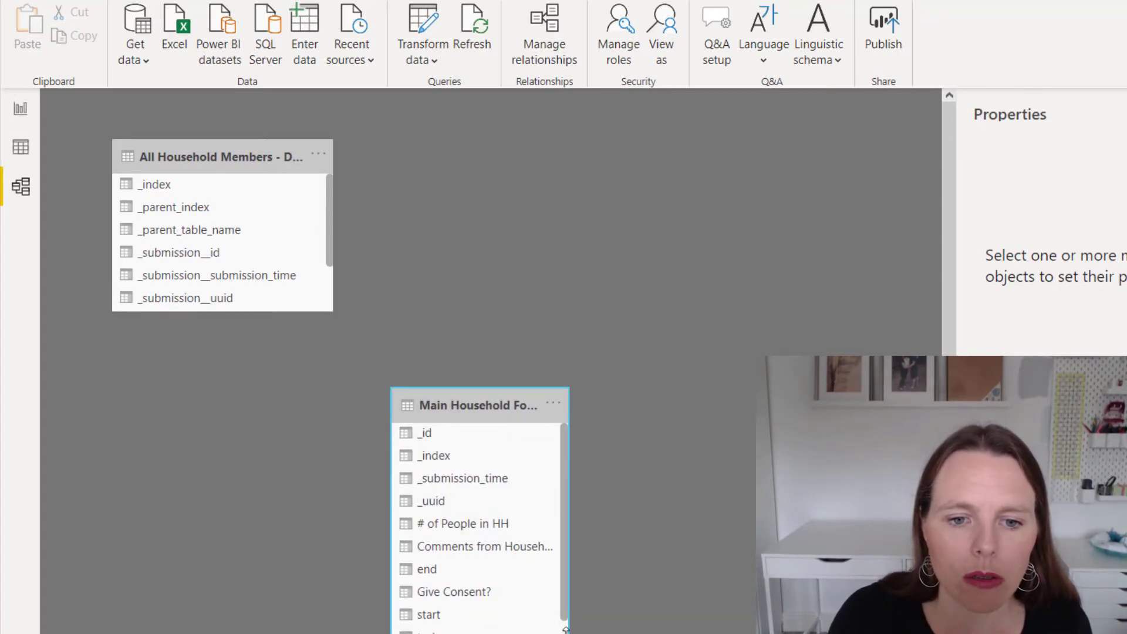
{"action": "left_click_drag", "start_coordinate": [565, 630], "coordinate": [566, 603]}
{"action": "left_click_drag", "start_coordinate": [490, 405], "coordinate": [496, 448]}
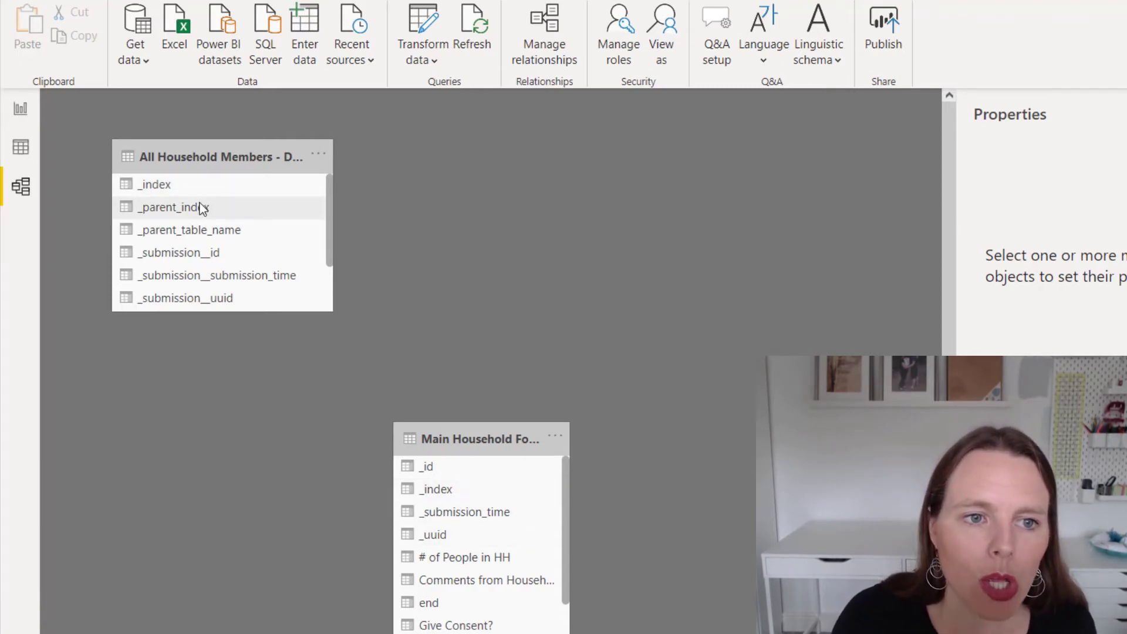
Relate _parent_index in All Household Members - Data to _index in Main Household Form as many to one with single cross-filter direction.
{"action": "left_click_drag", "start_coordinate": [192, 213], "coordinate": [449, 495]}
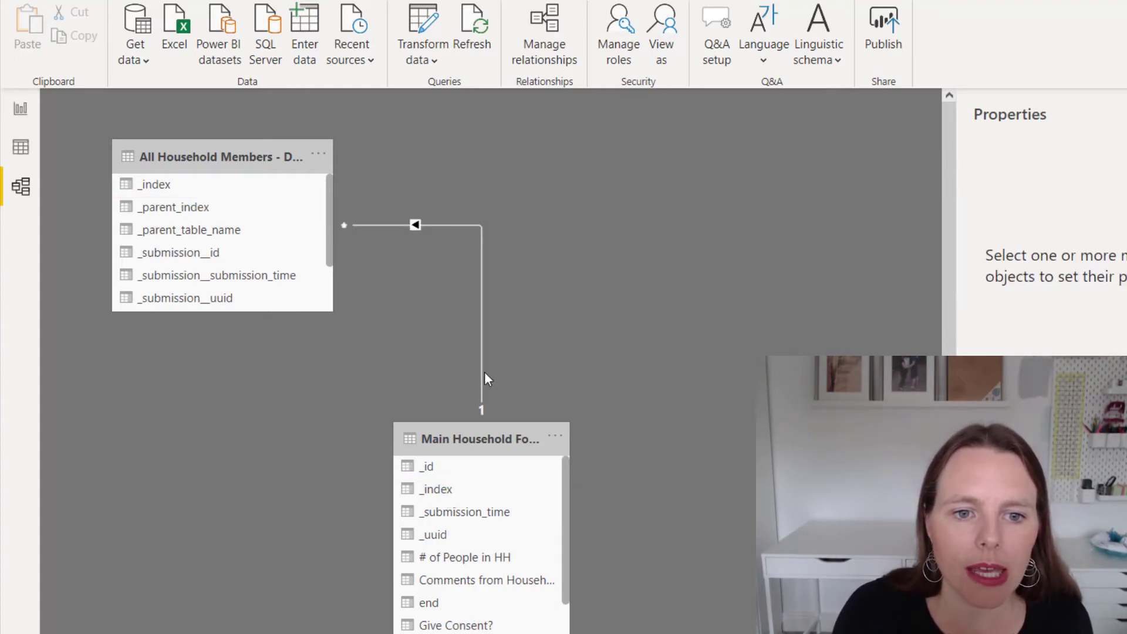
{"action": "right_click", "coordinate": [481, 262]}
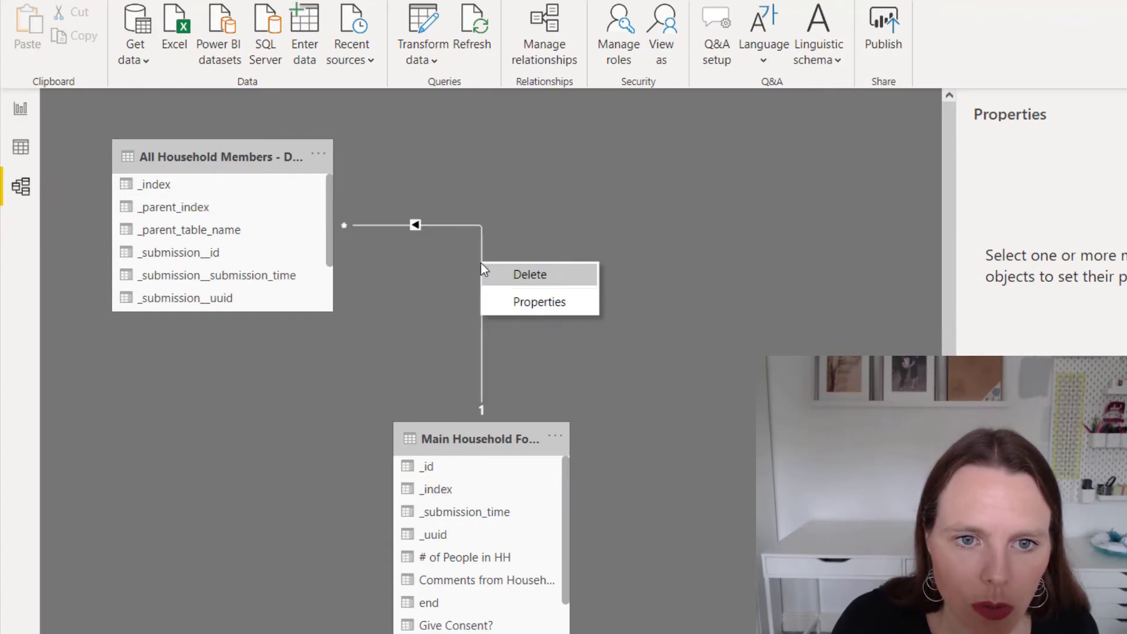
{"action": "left_click", "coordinate": [523, 305]}
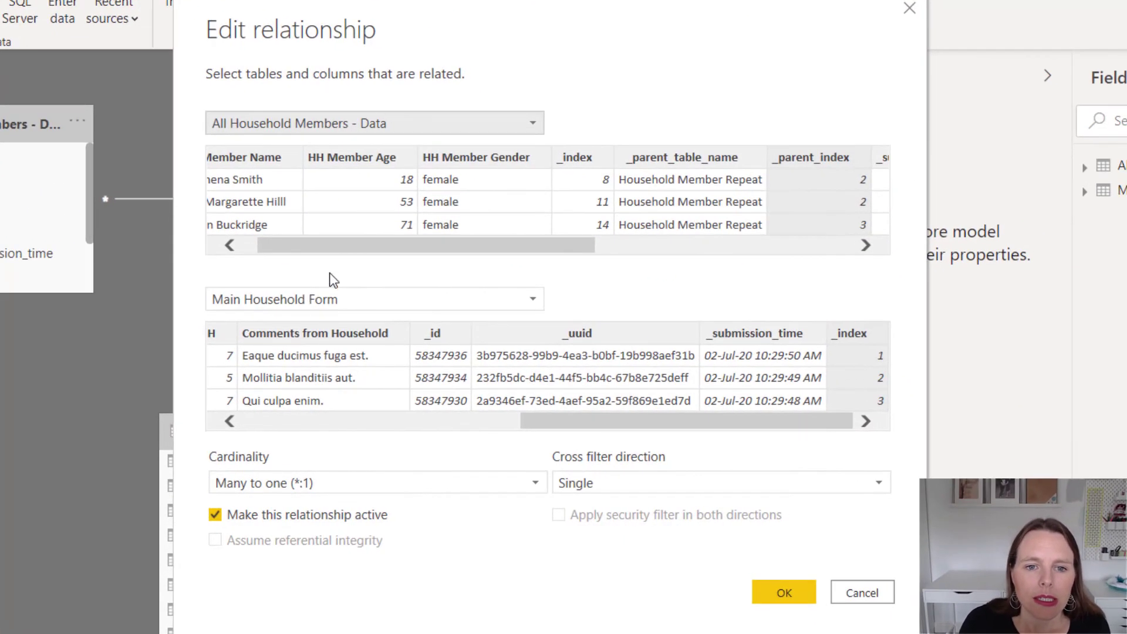
{"action": "left_click_drag", "start_coordinate": [409, 253], "coordinate": [381, 252]}
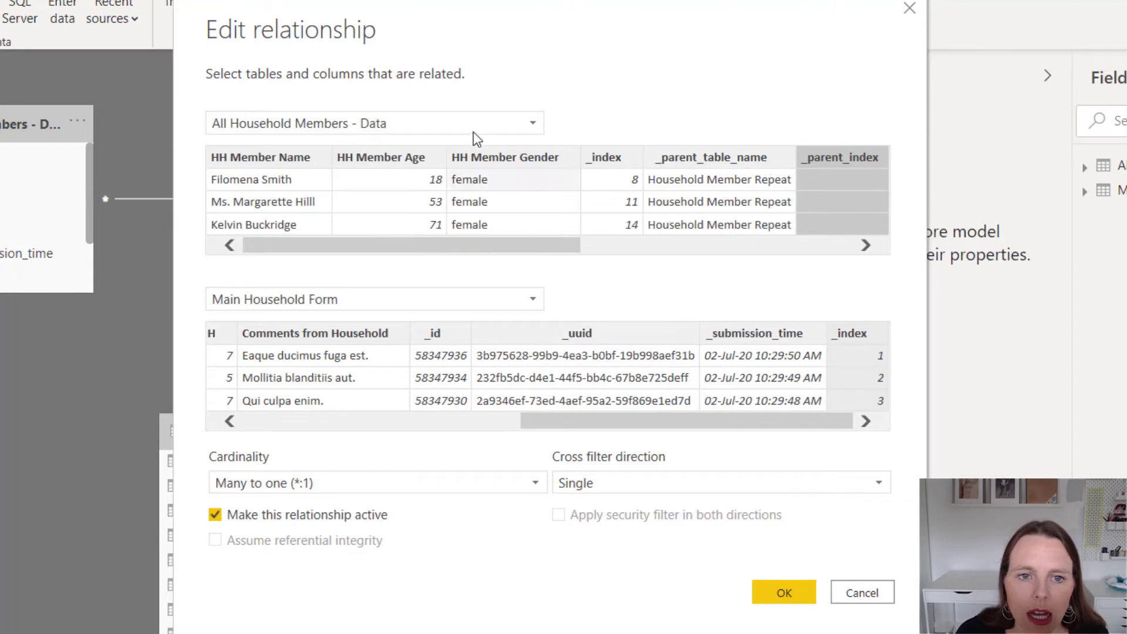
{"action": "left_click_drag", "start_coordinate": [516, 243], "coordinate": [622, 253]}
{"action": "left_click", "coordinate": [639, 199]}
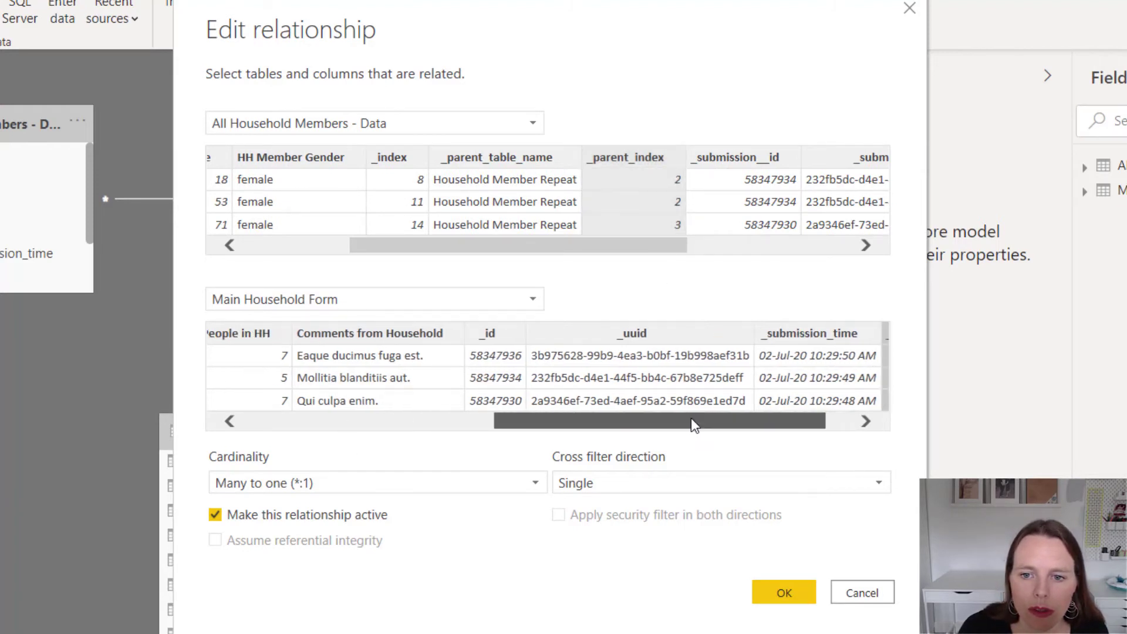
{"action": "left_click", "coordinate": [835, 358]}
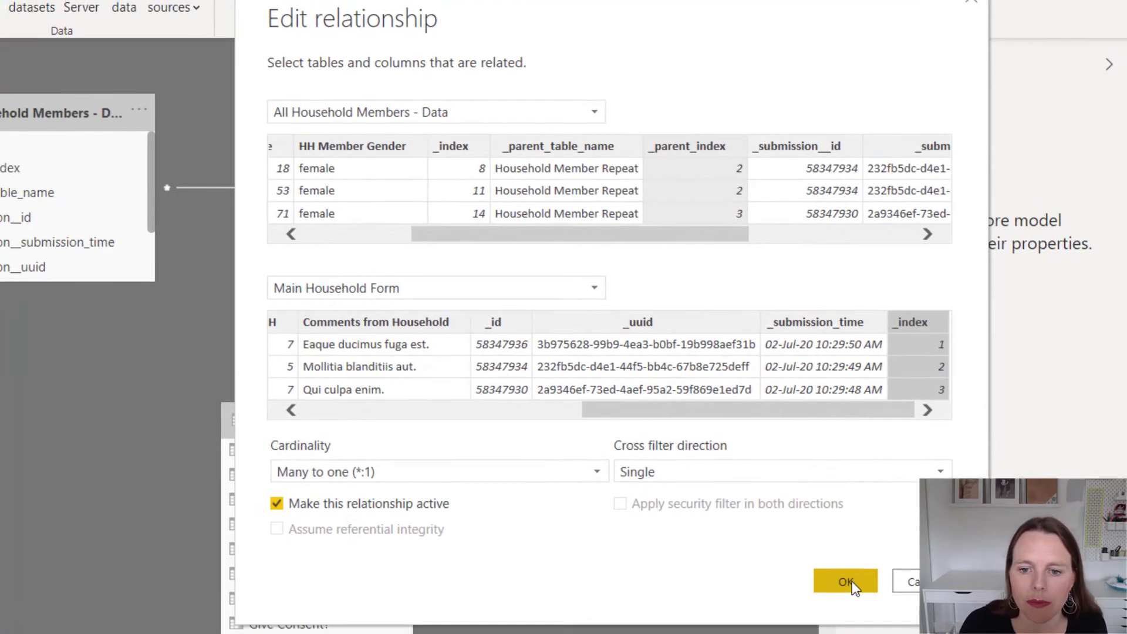
{"action": "left_click", "coordinate": [784, 592]}
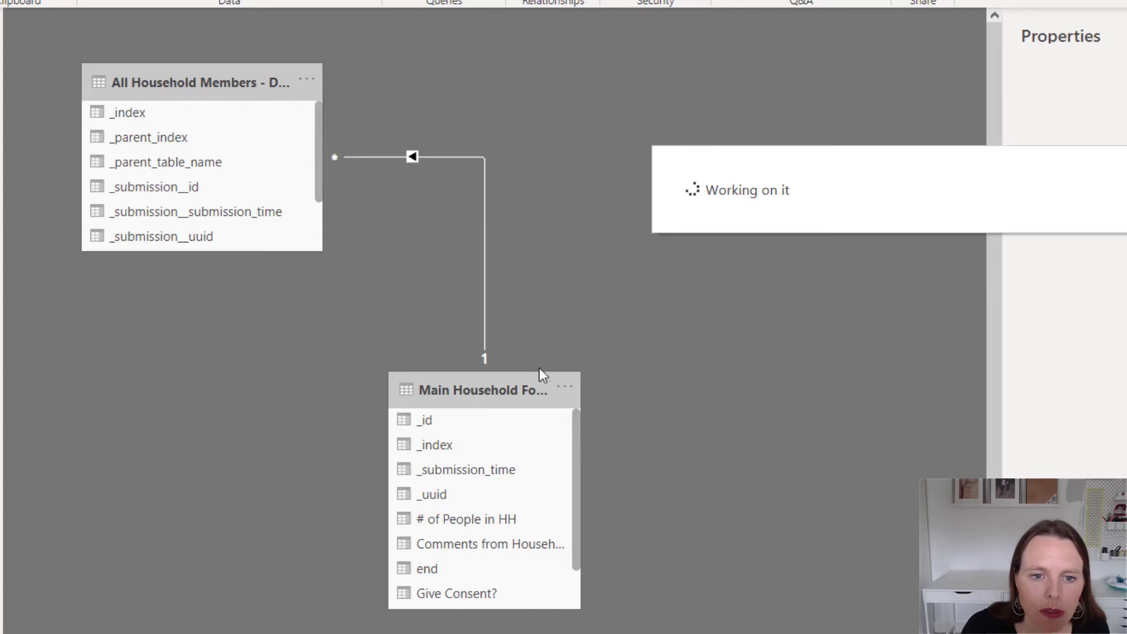
Rearrange the diagram so Main Household Form sits above and All Household Members - Data sits below it, offset to the right.
{"action": "left_click_drag", "start_coordinate": [516, 396], "coordinate": [526, 76]}
{"action": "left_click_drag", "start_coordinate": [272, 74], "coordinate": [644, 437]}
{"action": "left_click_drag", "start_coordinate": [473, 68], "coordinate": [187, 43]}
{"action": "left_click_drag", "start_coordinate": [591, 447], "coordinate": [456, 445]}
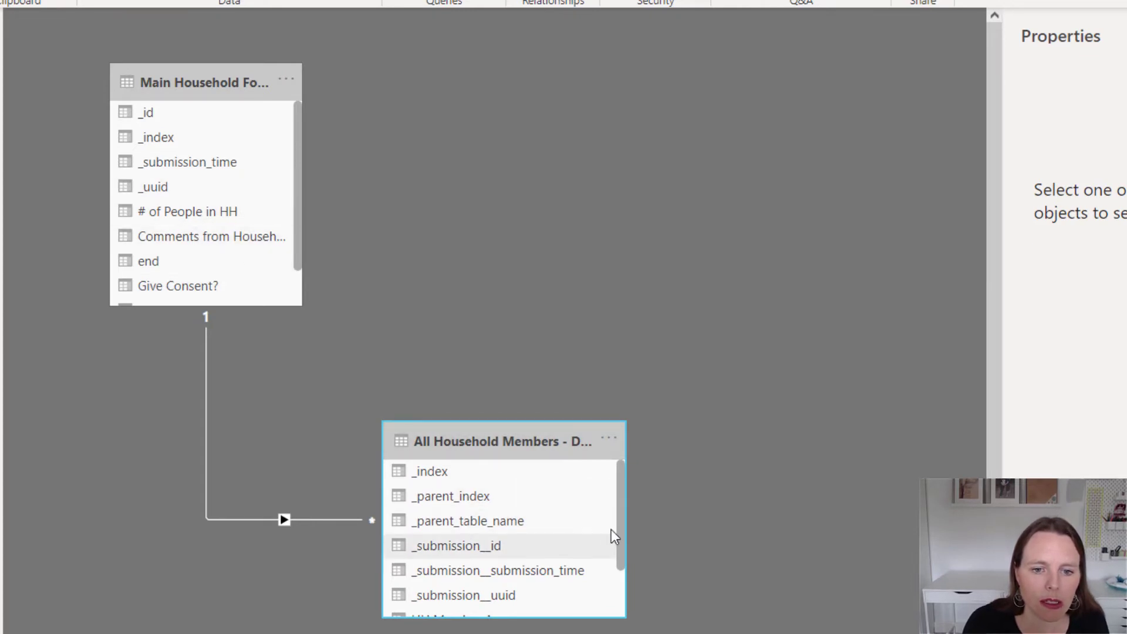
{"action": "mouse_move", "coordinate": [618, 527]}
{"action": "left_mouse_down"}
{"action": "mouse_move", "coordinate": [624, 582]}
{"action": "mouse_move", "coordinate": [621, 520]}
{"action": "left_mouse_up"}
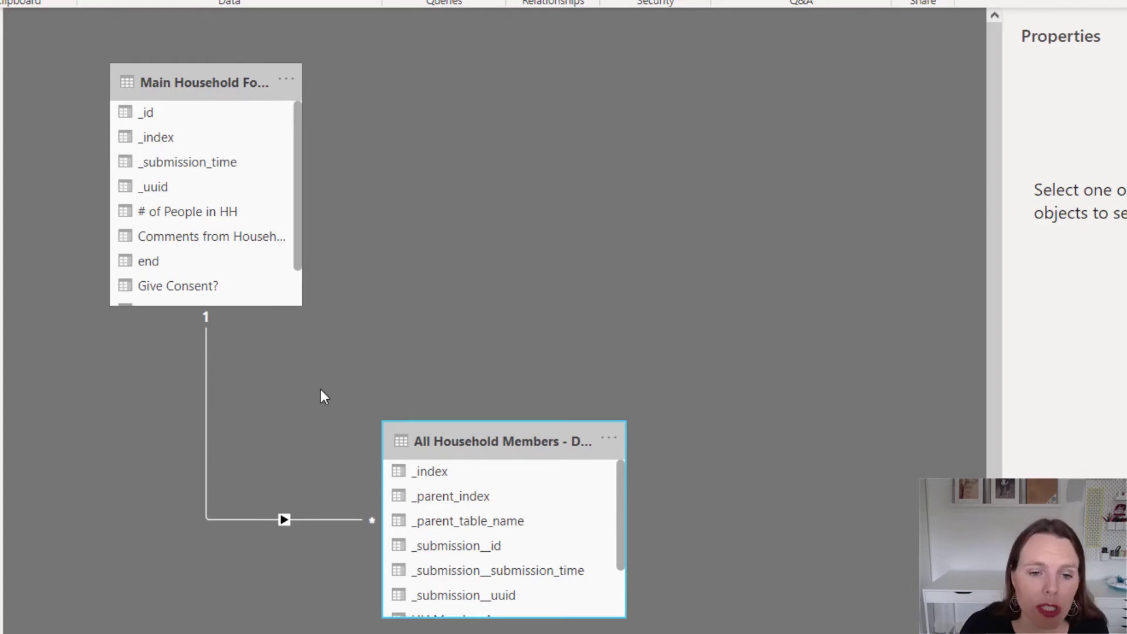
Delete the relationship joining _parent_index and _index between the two household tables.
{"action": "right_click", "coordinate": [287, 520]}
{"action": "left_click", "coordinate": [301, 532]}
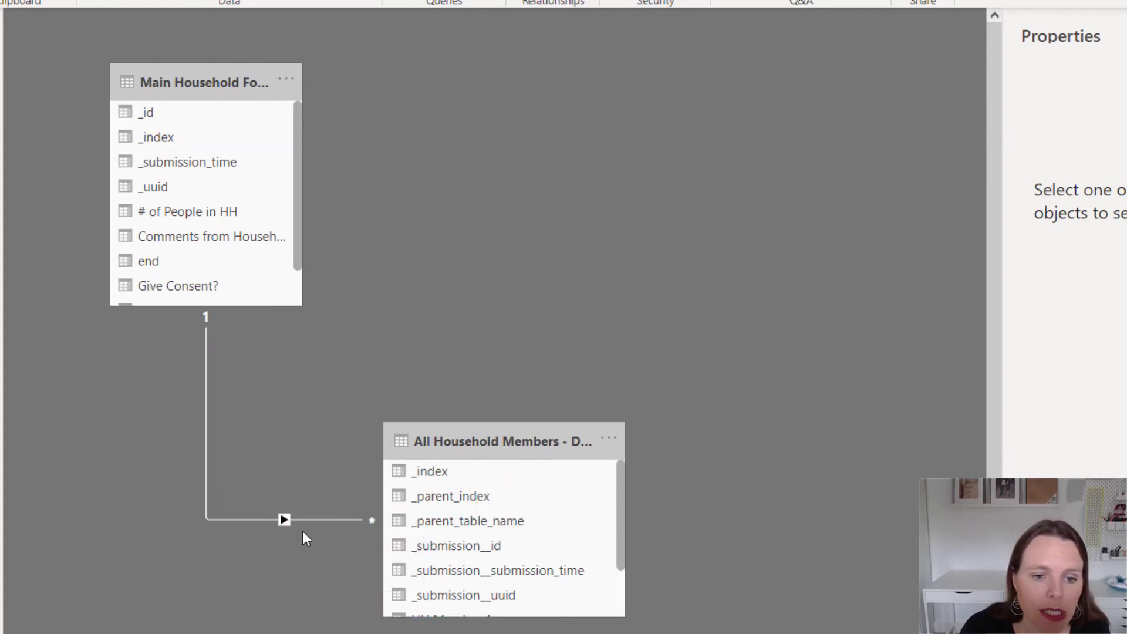
{"action": "left_click", "coordinate": [895, 317]}
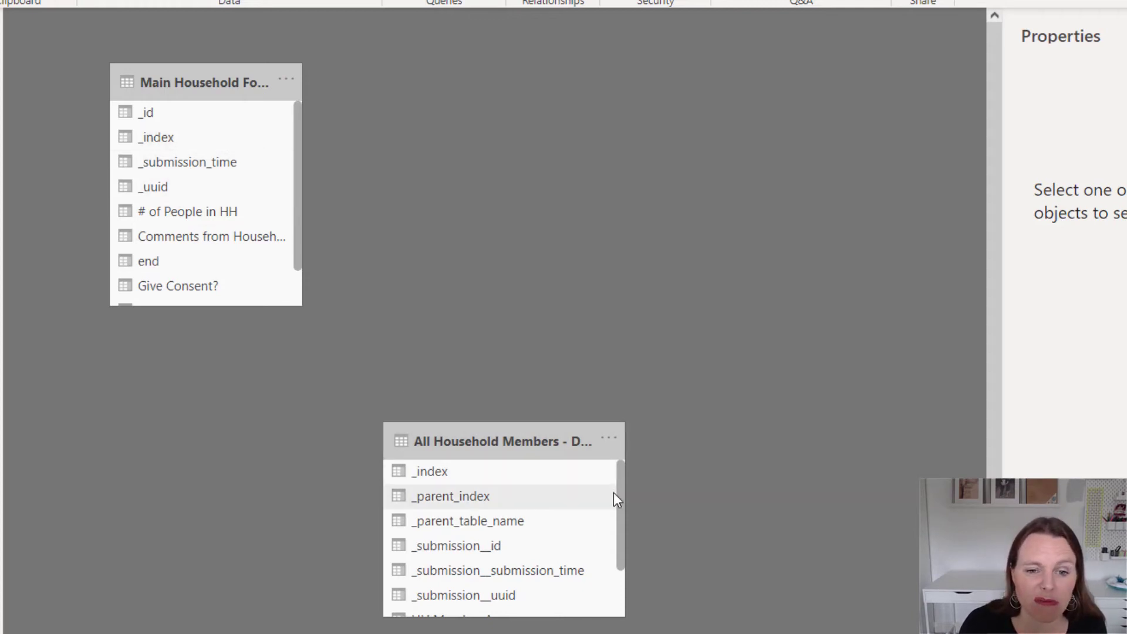
Relate _uuid in Main Household Form to _submission__uuid in All Household Members - Data, with many-to-one cardinality and single cross-filter direction.
{"action": "left_click_drag", "start_coordinate": [622, 496], "coordinate": [616, 548]}
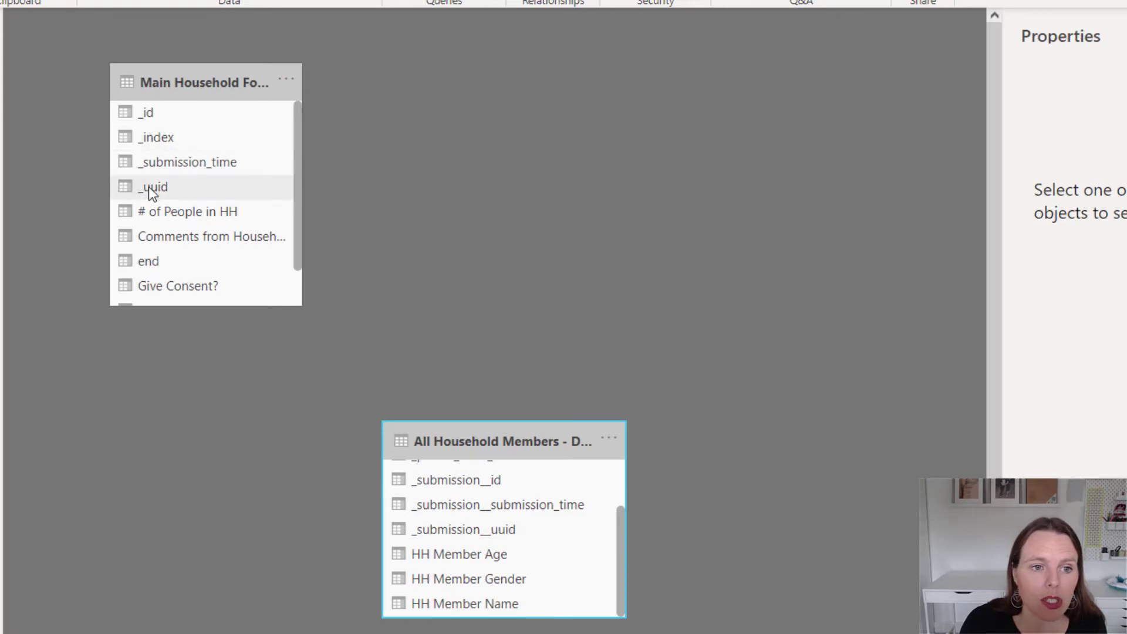
{"action": "left_click_drag", "start_coordinate": [151, 187], "coordinate": [471, 530]}
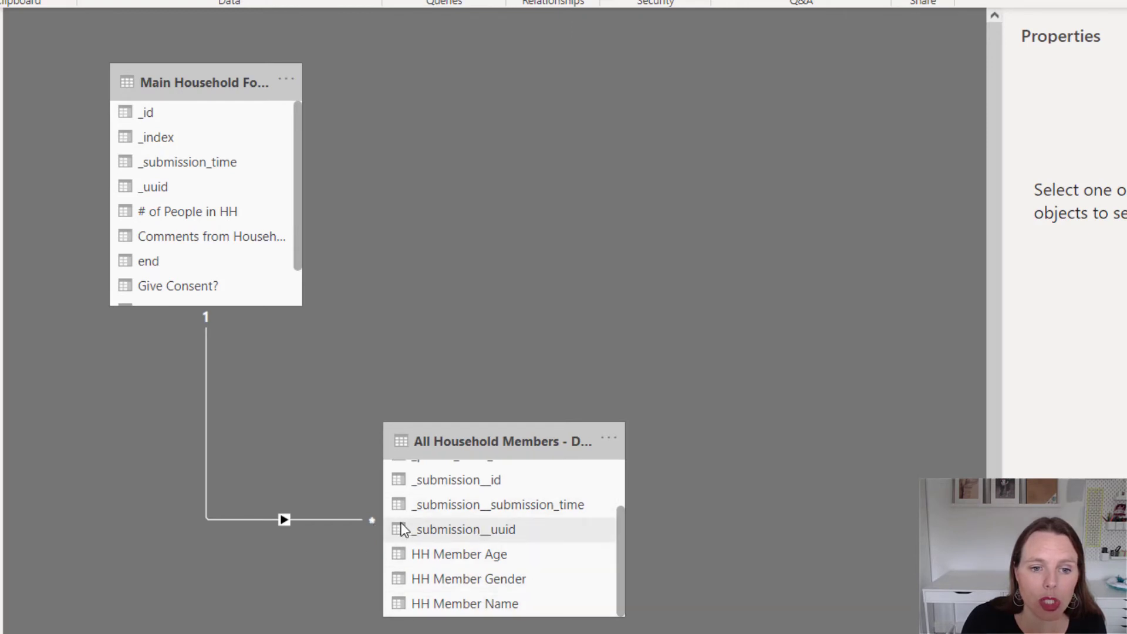
{"action": "right_click", "coordinate": [289, 519]}
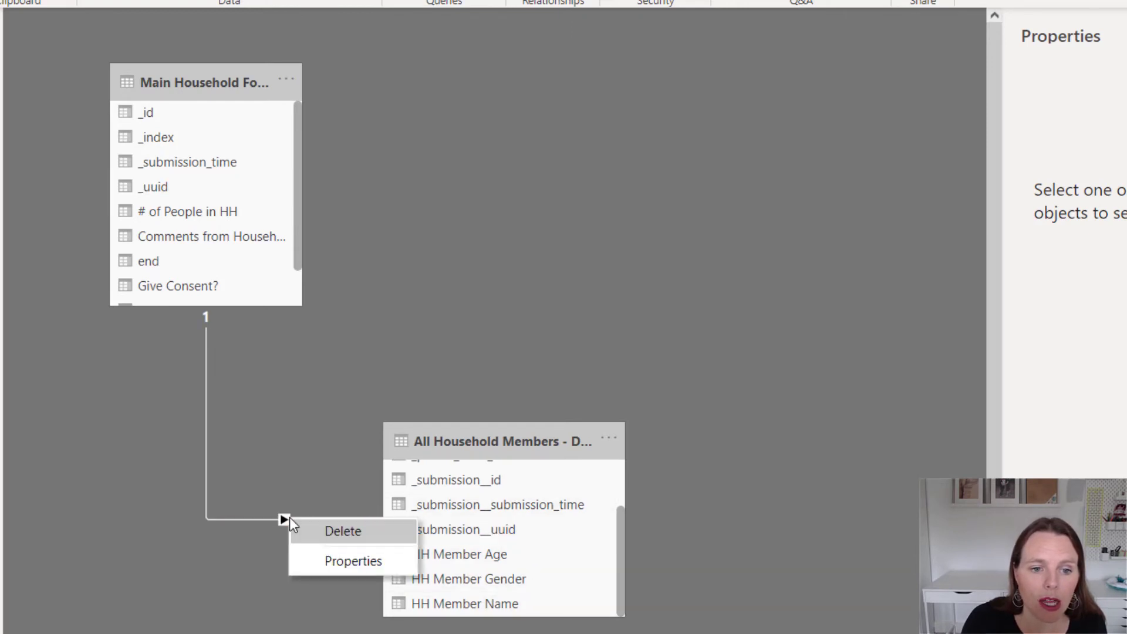
{"action": "left_click", "coordinate": [358, 559]}
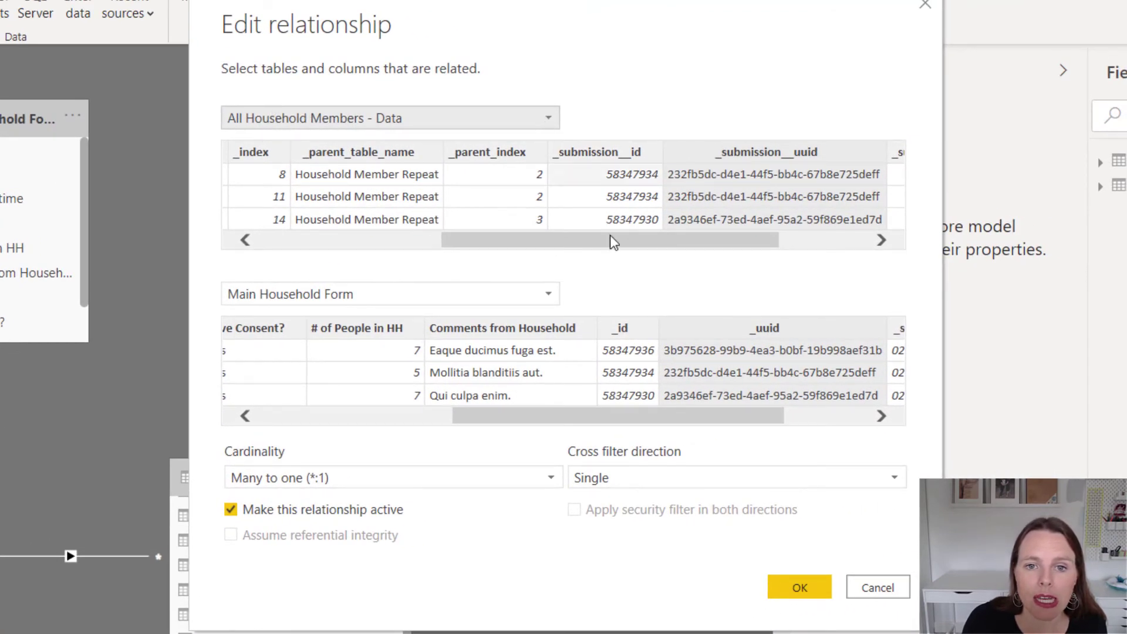
{"action": "left_click", "coordinate": [759, 153]}
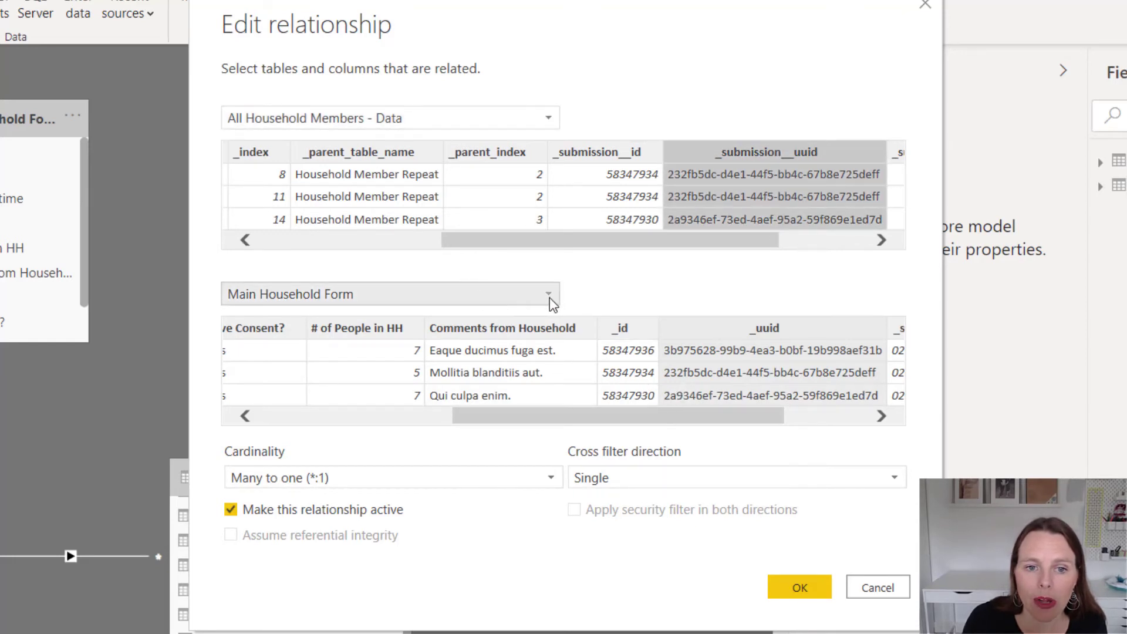
{"action": "left_click_drag", "start_coordinate": [575, 418], "coordinate": [659, 418]}
{"action": "left_click", "coordinate": [646, 350]}
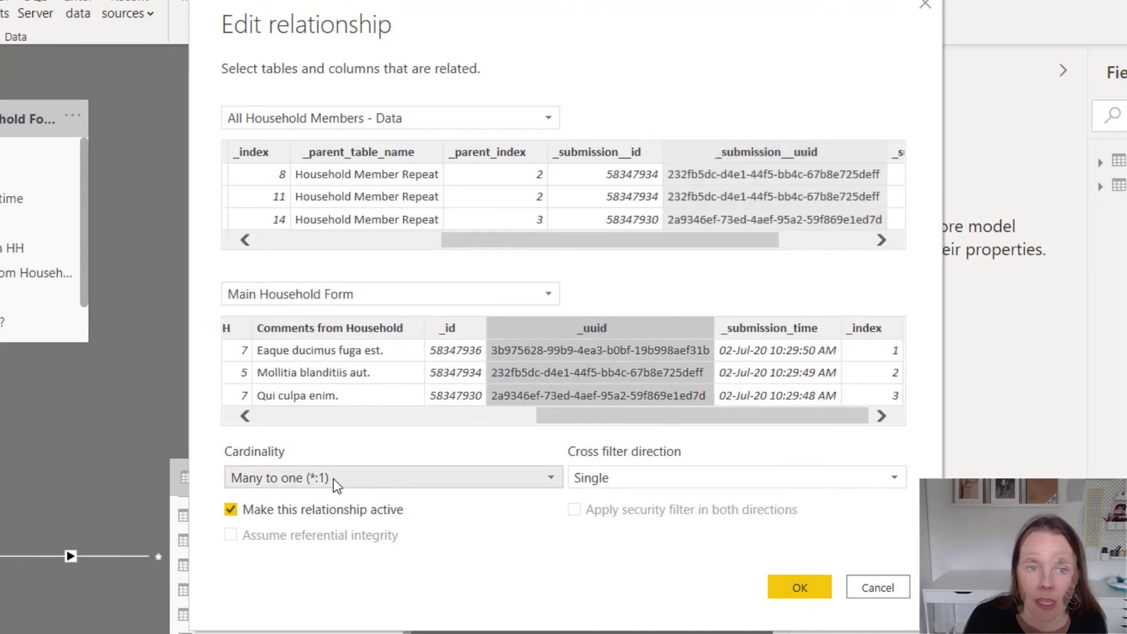
{"action": "left_click", "coordinate": [801, 586]}
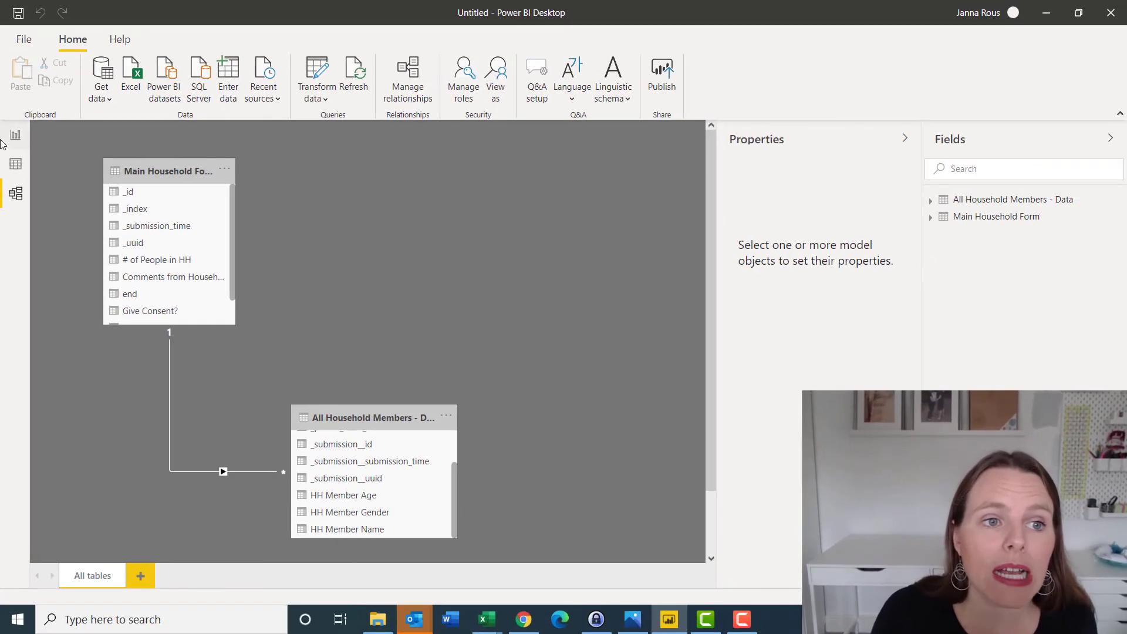
Add a slicer on Main Household Form's _id field to the report page and set it to the Dropdown style.
{"action": "left_click", "coordinate": [22, 8]}
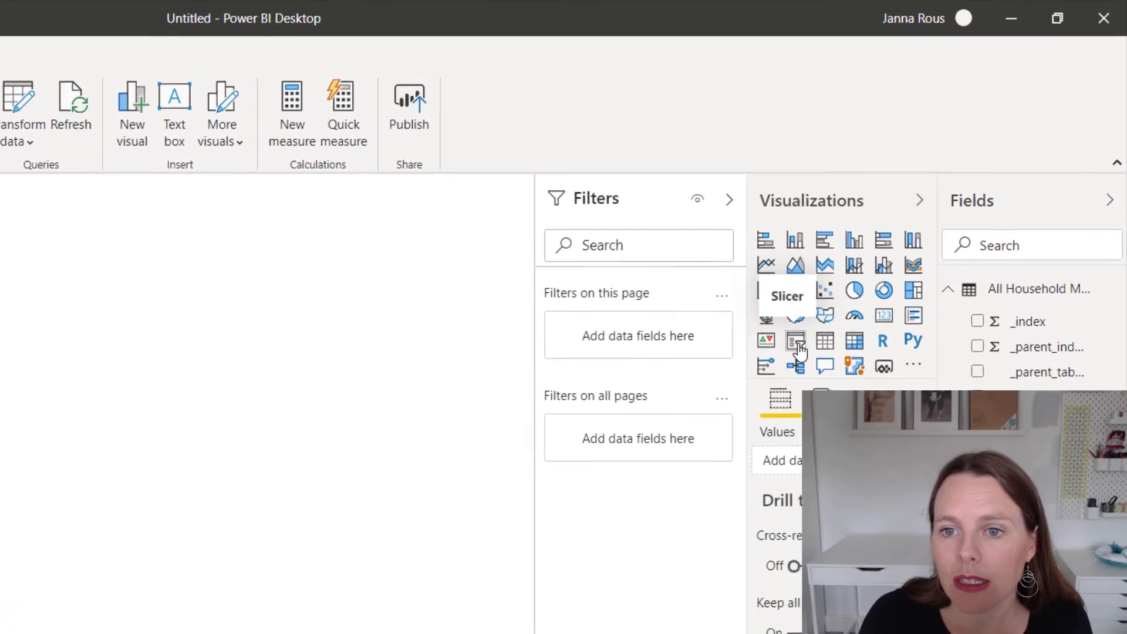
{"action": "left_click", "coordinate": [795, 347]}
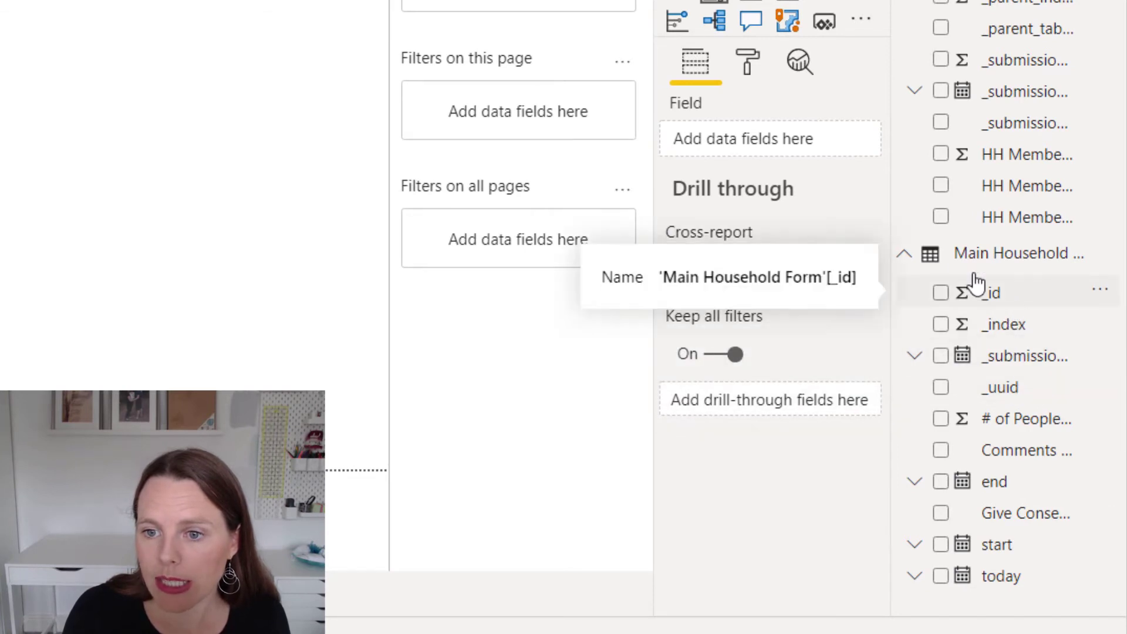
{"action": "left_click_drag", "start_coordinate": [947, 285], "coordinate": [772, 151]}
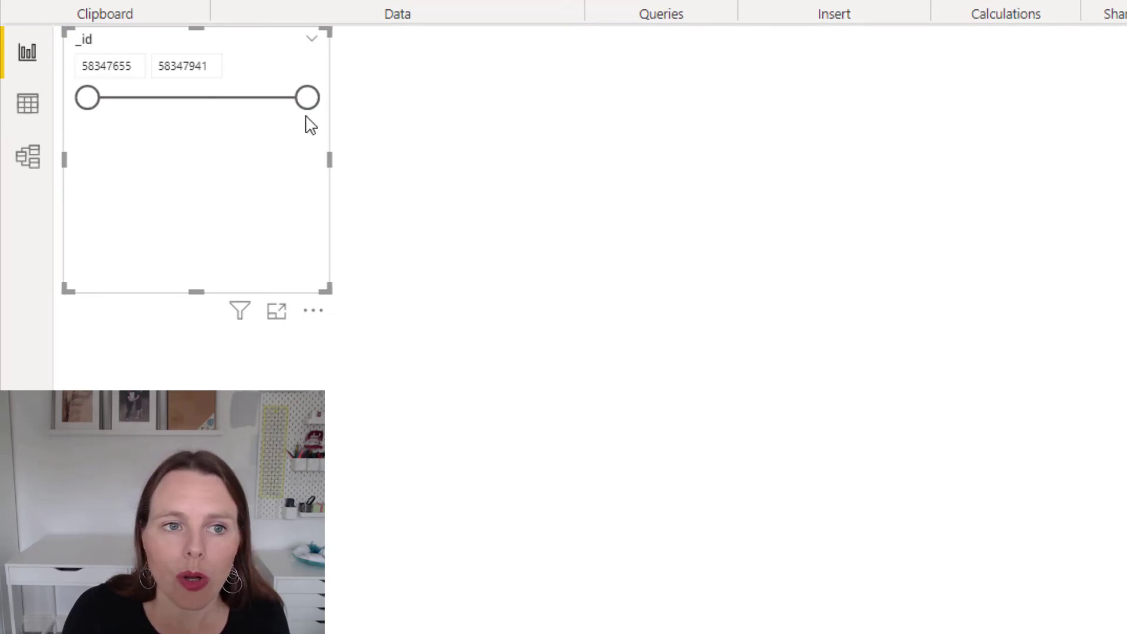
{"action": "left_click", "coordinate": [312, 41]}
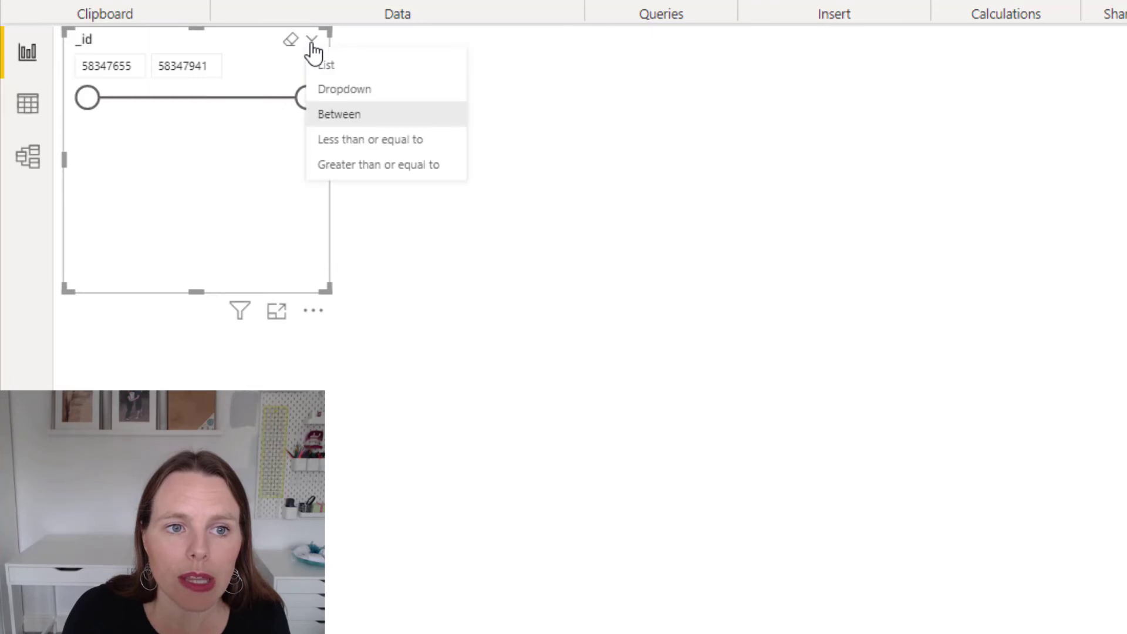
{"action": "left_click", "coordinate": [344, 89]}
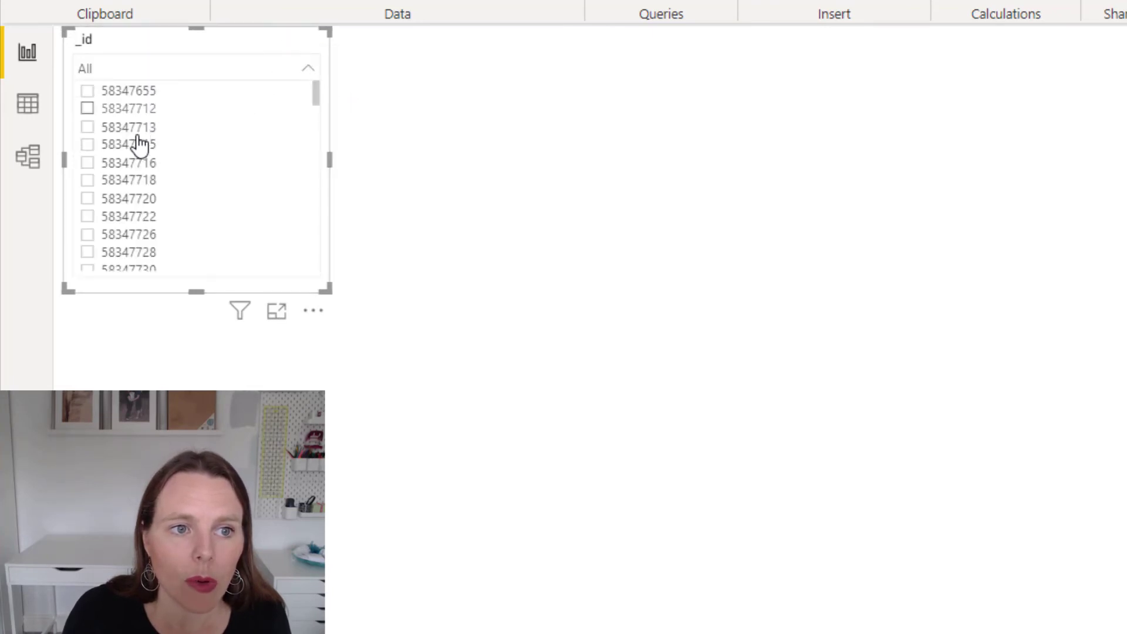
Replace _id with Main Household Form's _index as the slicer's field and browse the values in its dropdown list.
{"action": "scroll", "coordinate": [131, 229], "scroll_direction": "down", "scroll_amount": 5}
{"action": "scroll", "coordinate": [193, 229], "scroll_direction": "down", "scroll_amount": 5}
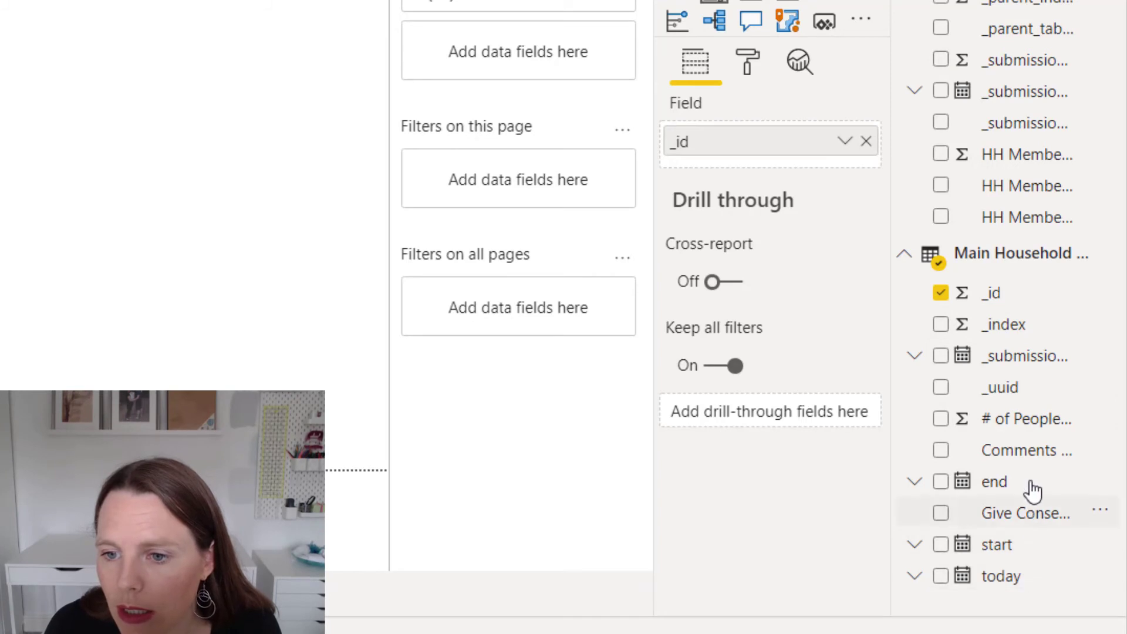
{"action": "left_click_drag", "start_coordinate": [1021, 333], "coordinate": [796, 157]}
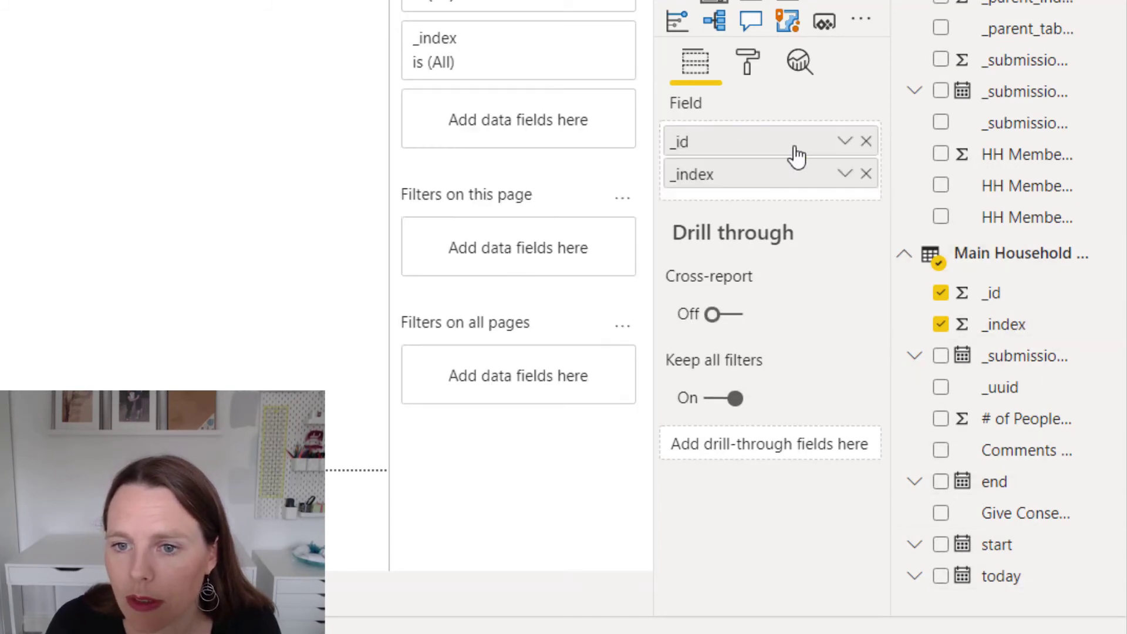
{"action": "left_click", "coordinate": [866, 142]}
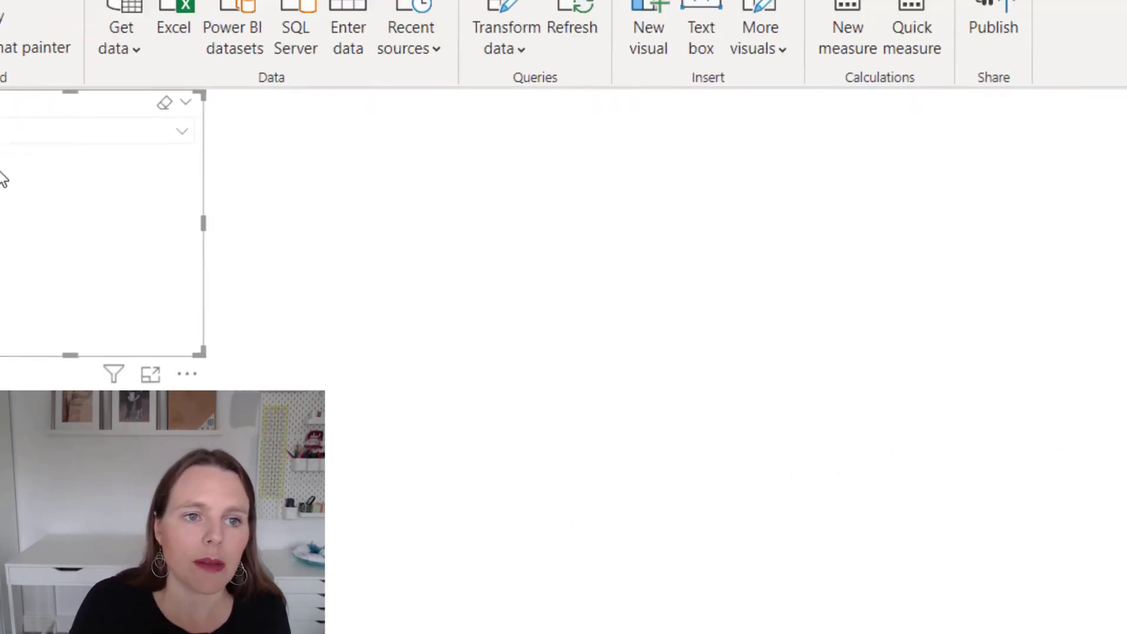
{"action": "left_click", "coordinate": [309, 184]}
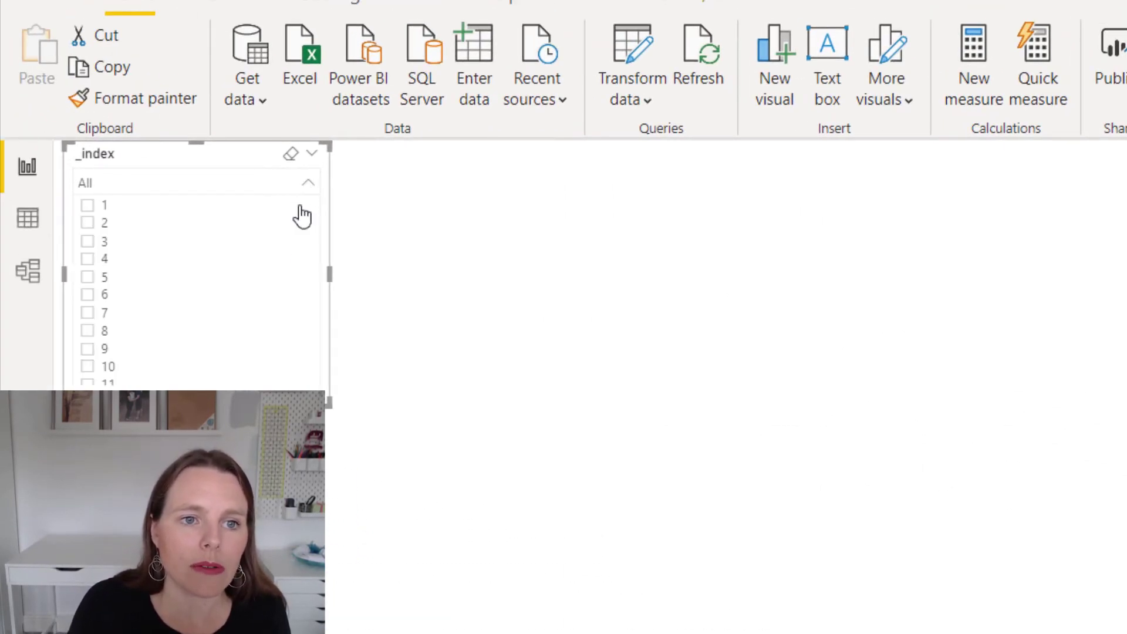
{"action": "scroll", "coordinate": [302, 216], "scroll_direction": "down", "scroll_amount": 20}
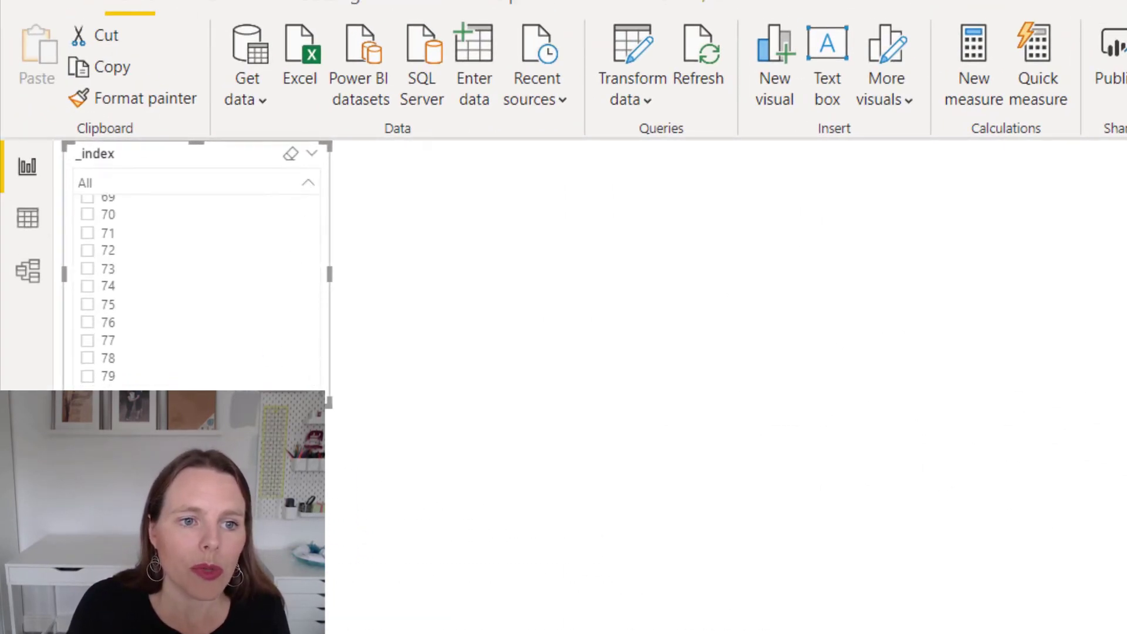
{"action": "key", "text": "Escape"}
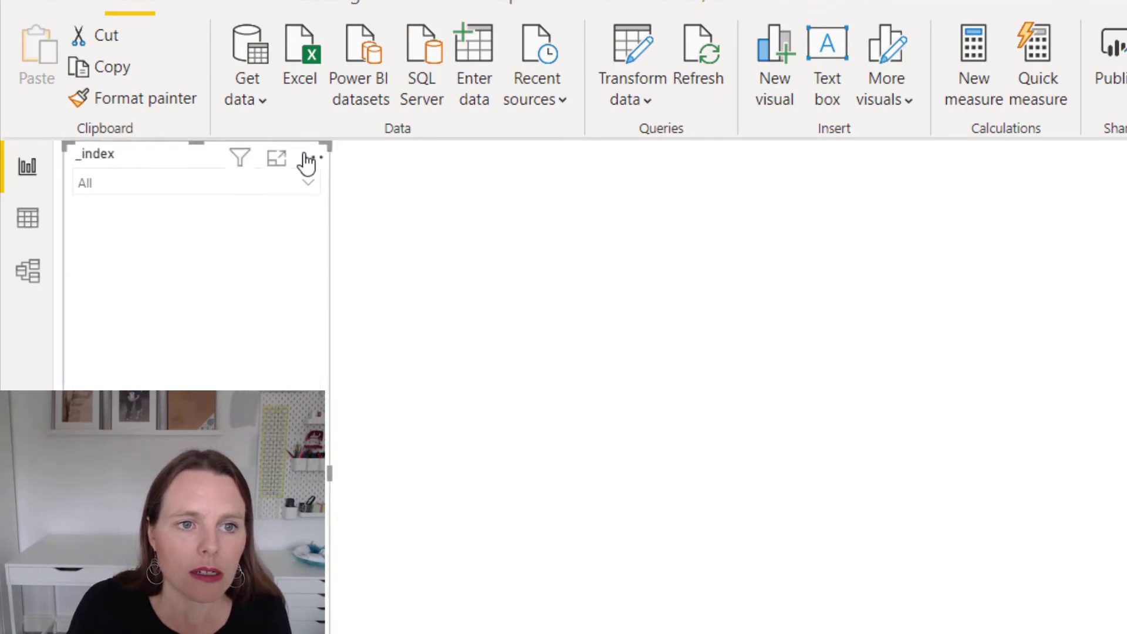
{"action": "left_click", "coordinate": [312, 184]}
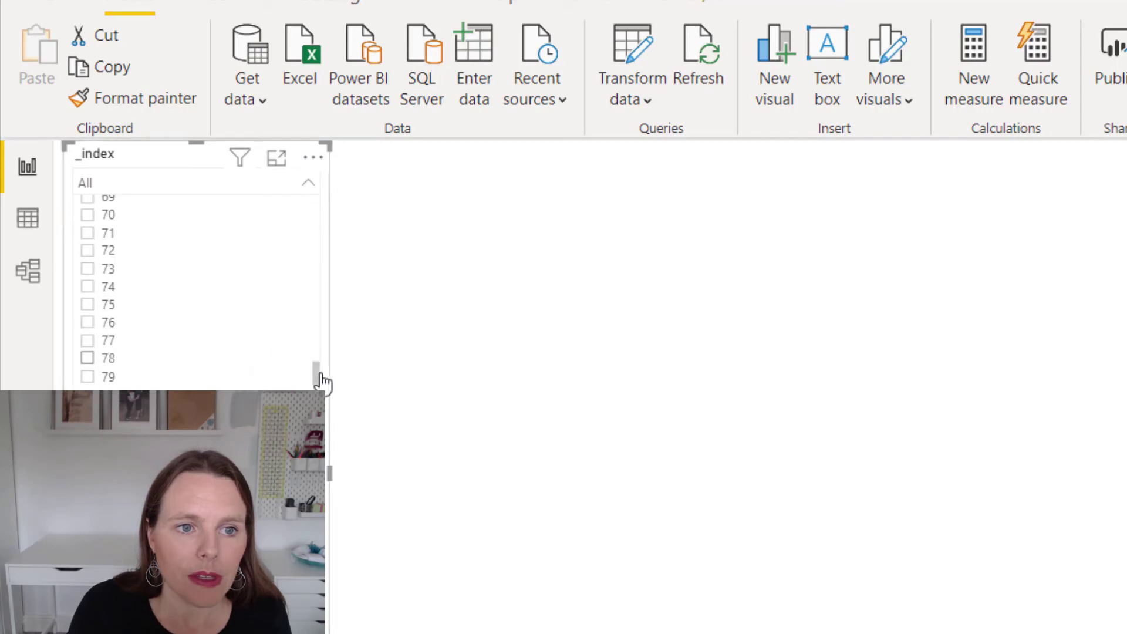
{"action": "left_click", "coordinate": [307, 183]}
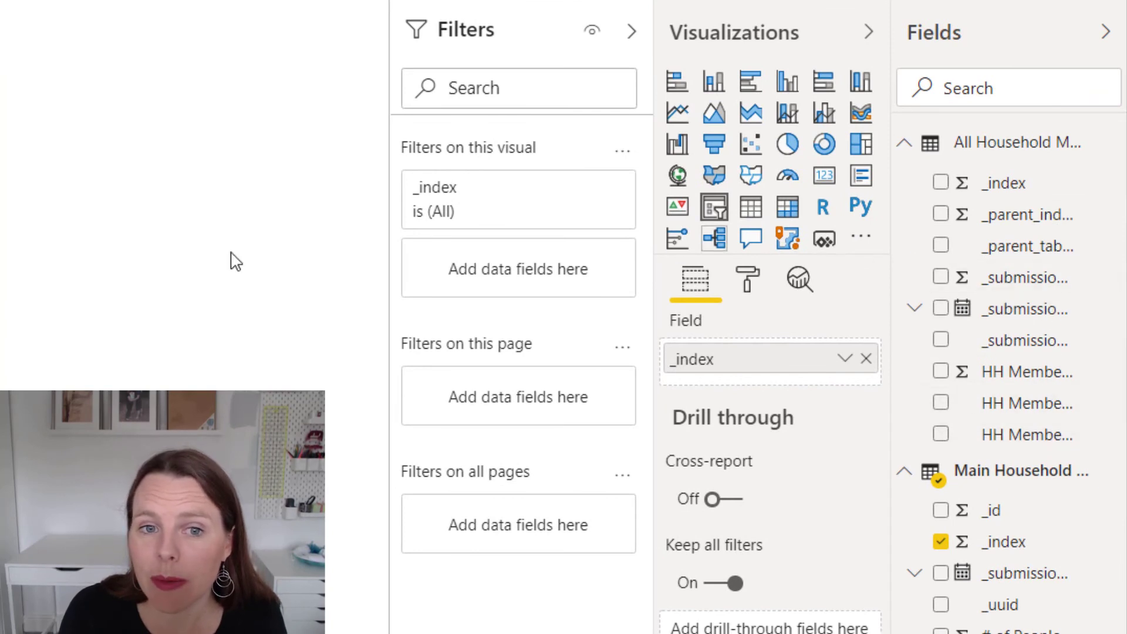
Add a wide table visual beside the slicer showing HH Member Name, HH Member Age and HH Member Gender.
{"action": "left_click", "coordinate": [751, 209]}
{"action": "left_click", "coordinate": [752, 209]}
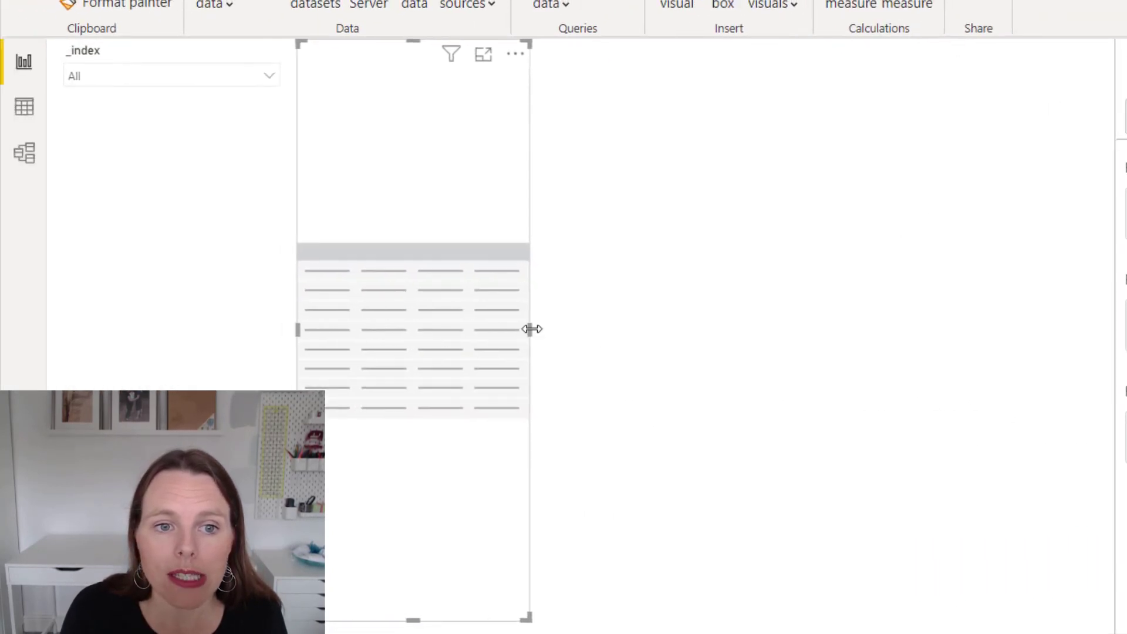
{"action": "left_click_drag", "start_coordinate": [531, 329], "coordinate": [990, 328]}
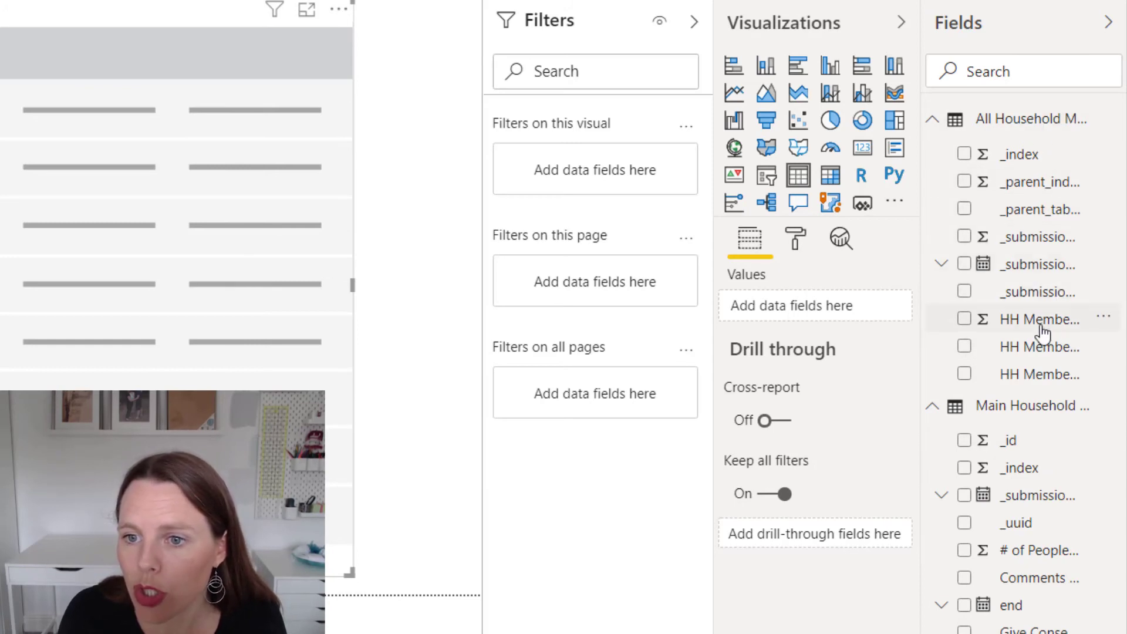
{"action": "left_click_drag", "start_coordinate": [1042, 333], "coordinate": [858, 305]}
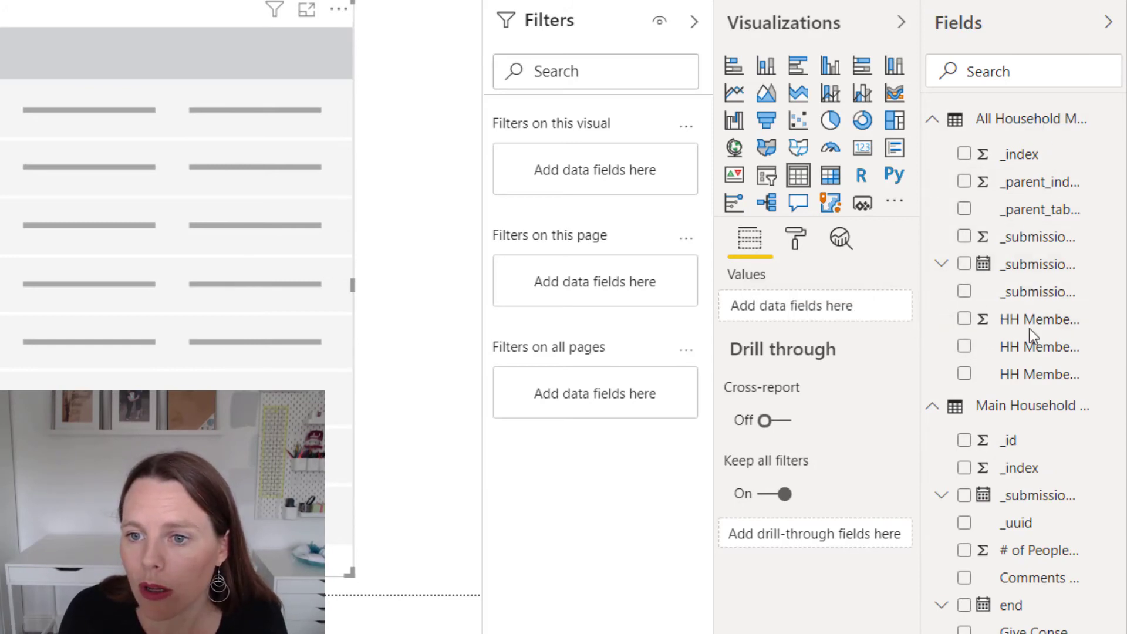
{"action": "left_click_drag", "start_coordinate": [1037, 354], "coordinate": [836, 307]}
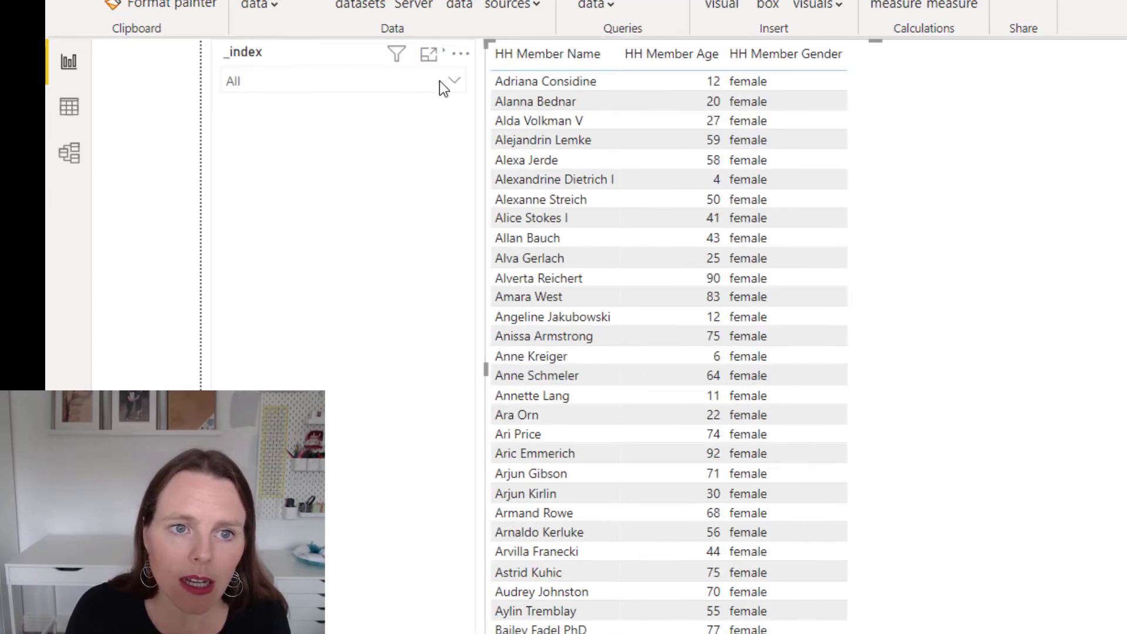
Check how the member table responds to _index slicer values 1 and 2, and clear the selection.
{"action": "left_click", "coordinate": [455, 86]}
{"action": "scroll", "coordinate": [352, 223], "scroll_direction": "up", "scroll_amount": 7}
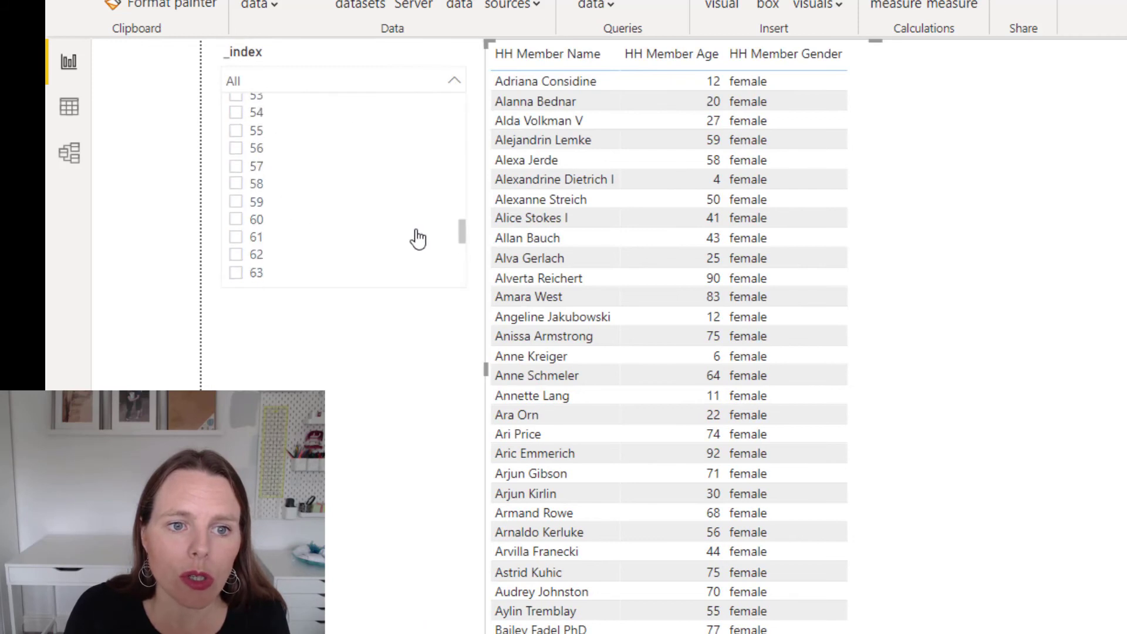
{"action": "scroll", "coordinate": [340, 225], "scroll_direction": "up", "scroll_amount": 15}
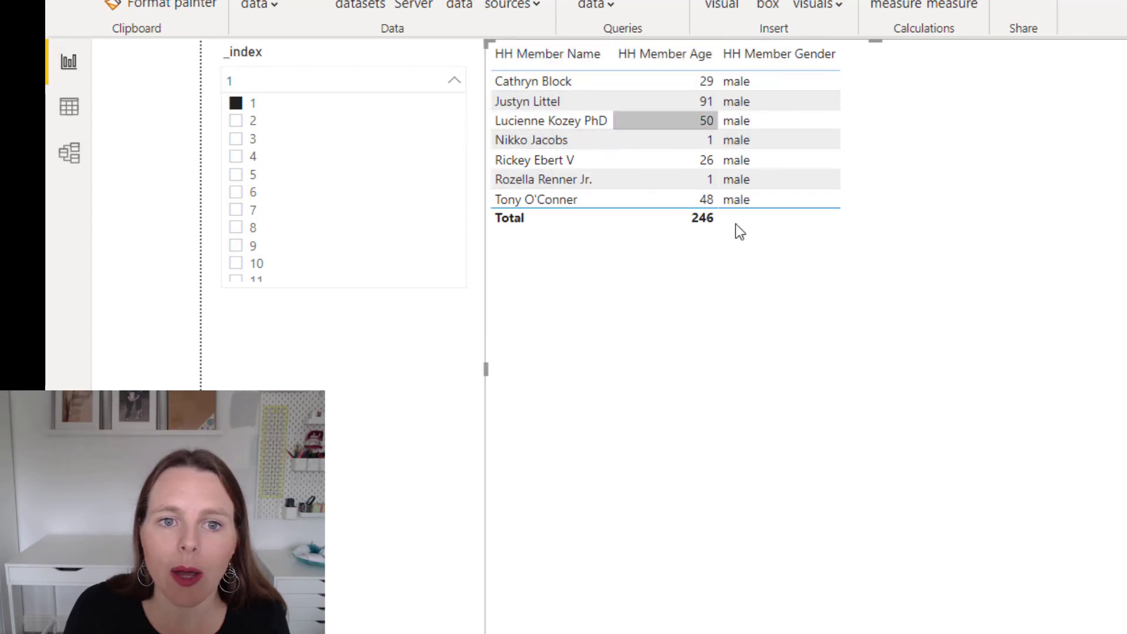
{"action": "left_click", "coordinate": [237, 121]}
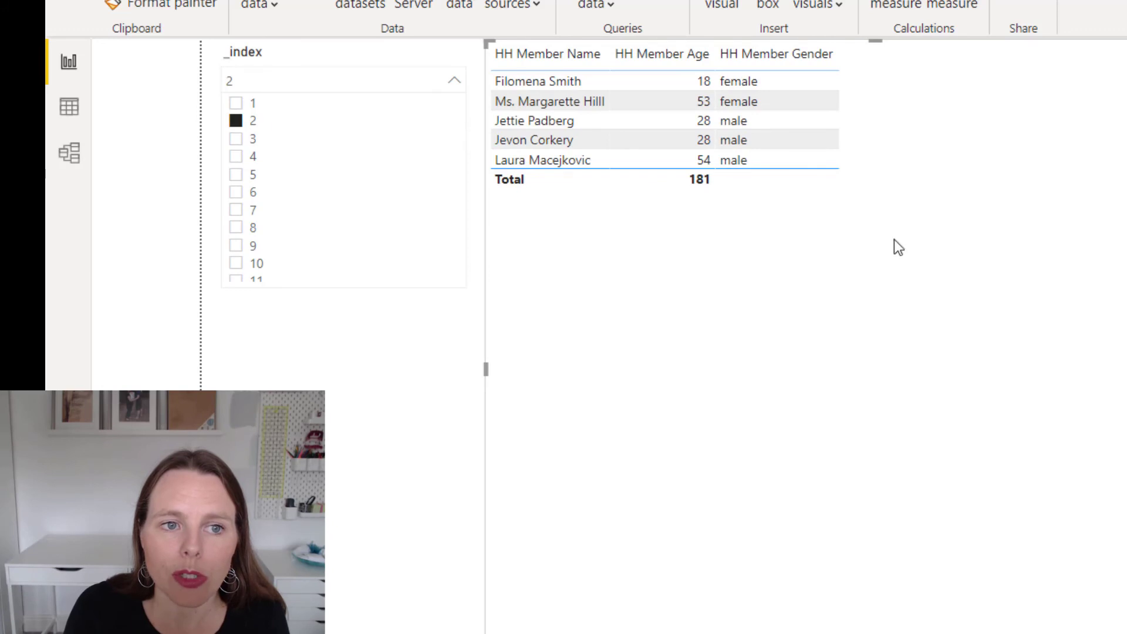
{"action": "left_click", "coordinate": [237, 121]}
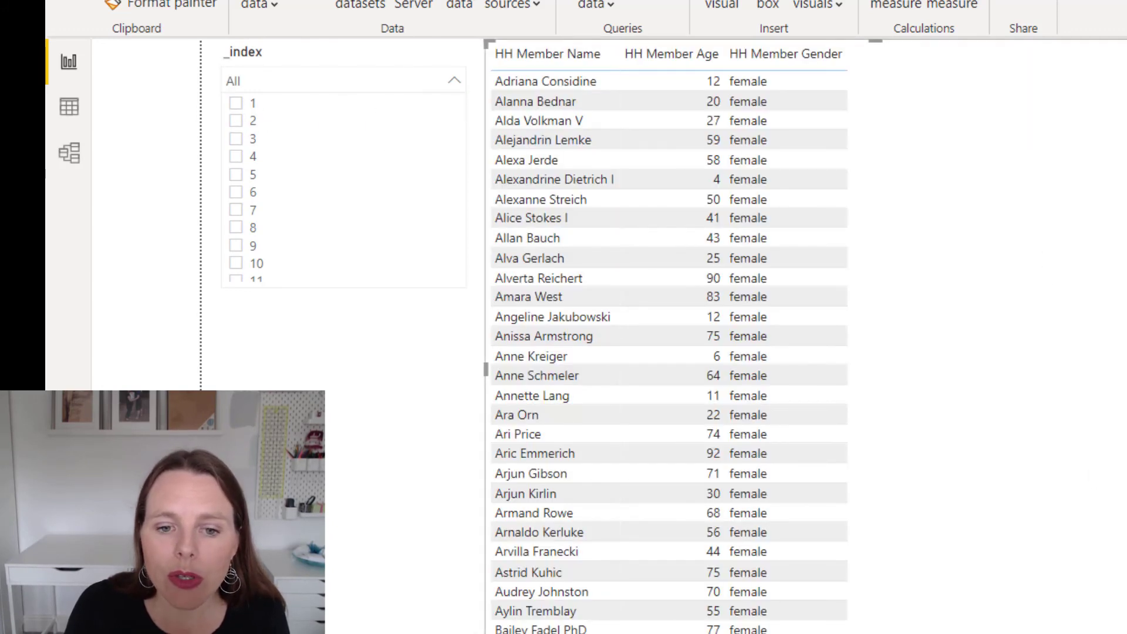
Shorten the member table and add a pie chart below it showing the count of HH Member Gender by HH Member Gender.
{"action": "left_click_drag", "start_coordinate": [884, 631], "coordinate": [884, 311]}
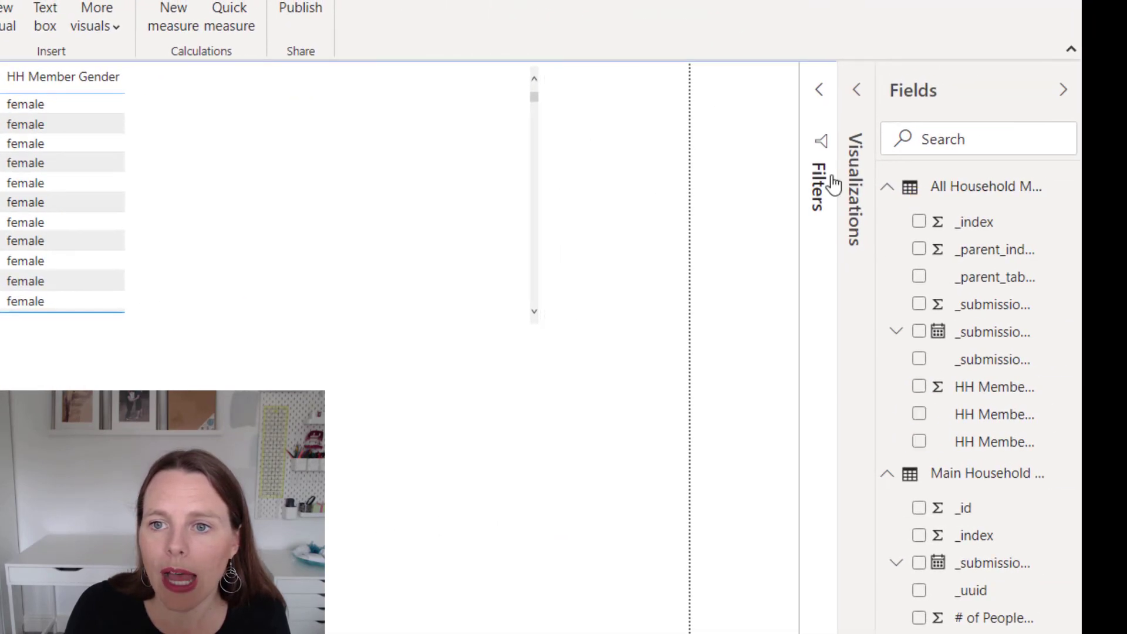
{"action": "left_click", "coordinate": [859, 95]}
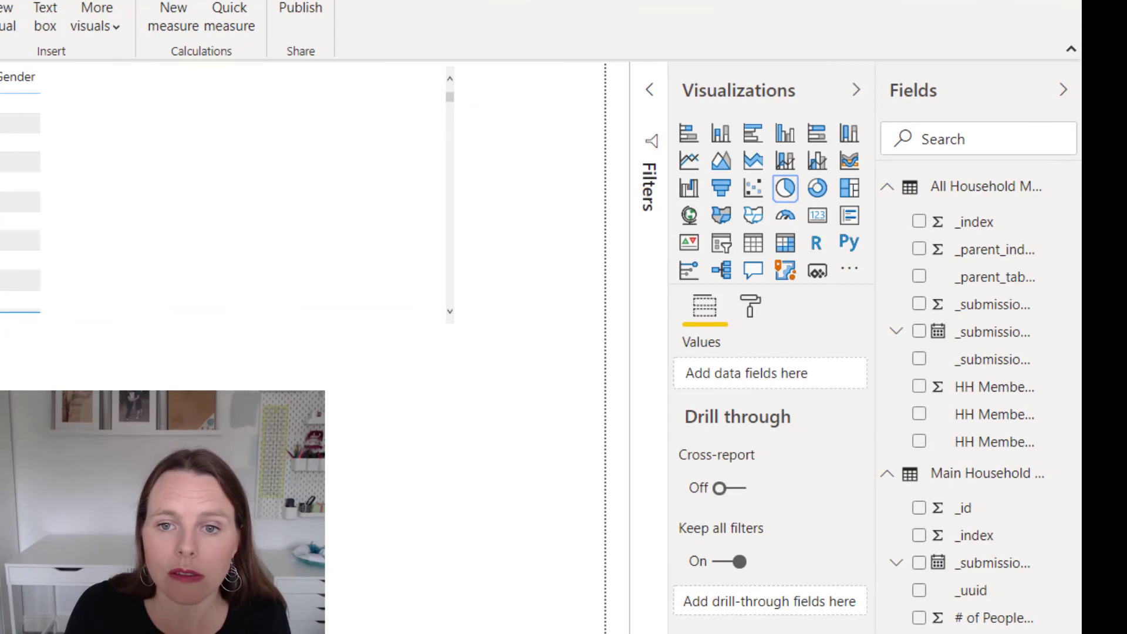
{"action": "left_click", "coordinate": [785, 188]}
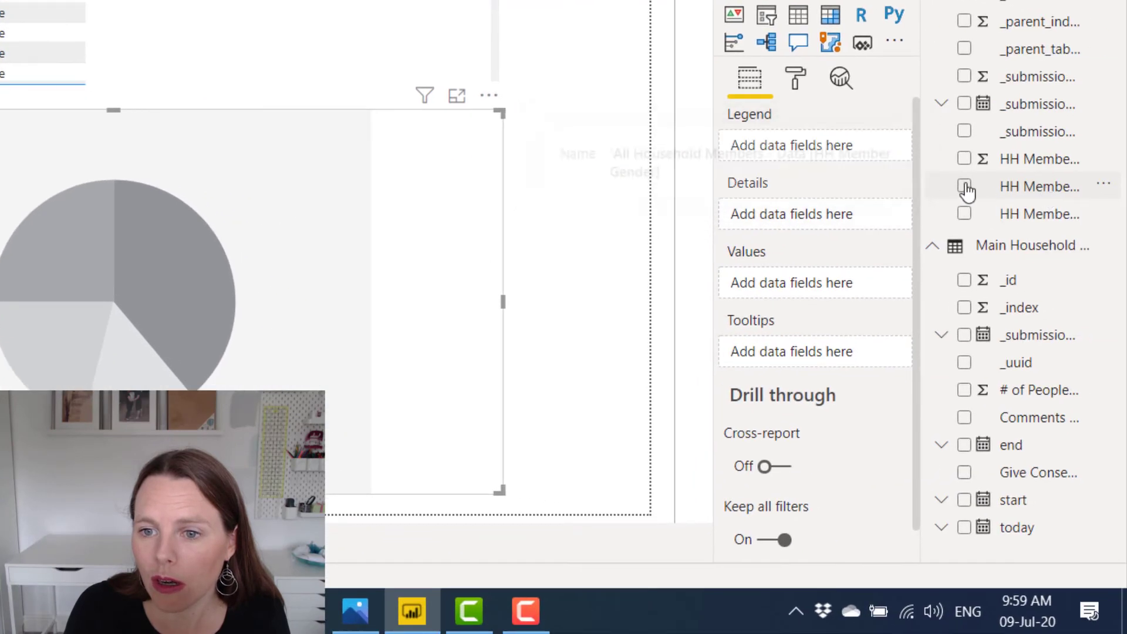
{"action": "left_click", "coordinate": [964, 186]}
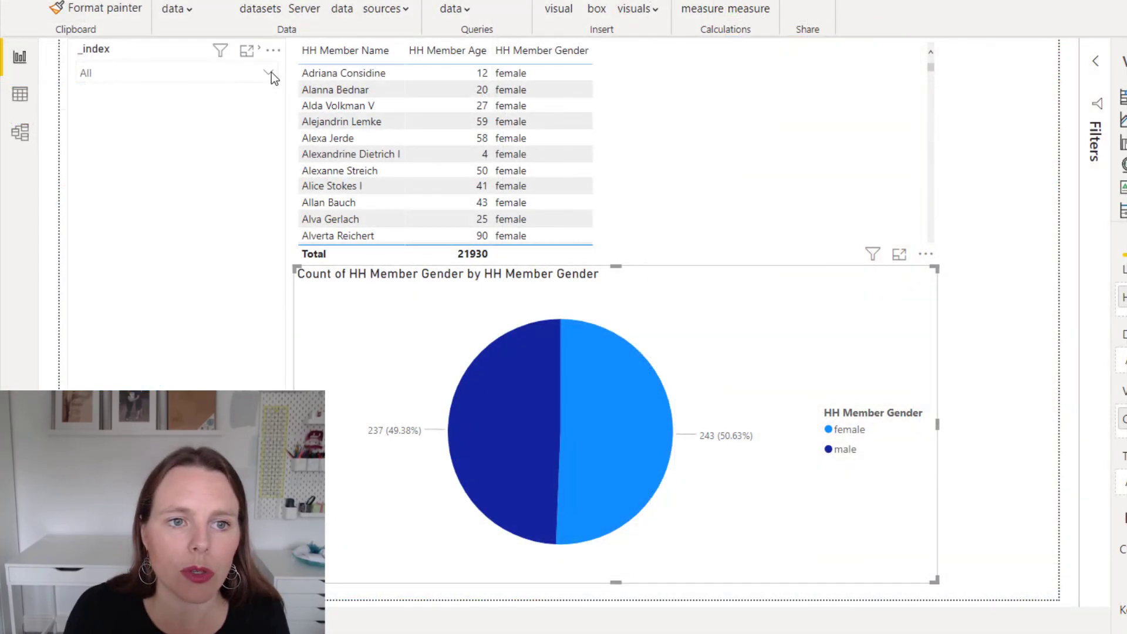
Filter the table and pie chart to _index 4, and switch the slicer selection to 5.
{"action": "left_click", "coordinate": [269, 72]}
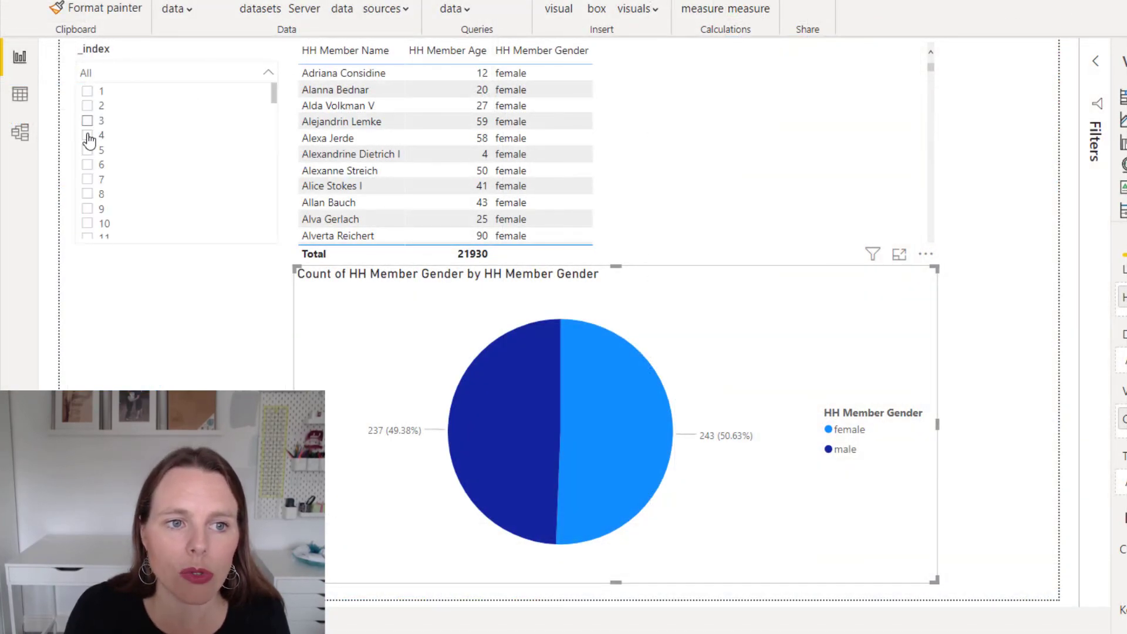
{"action": "left_click", "coordinate": [87, 136]}
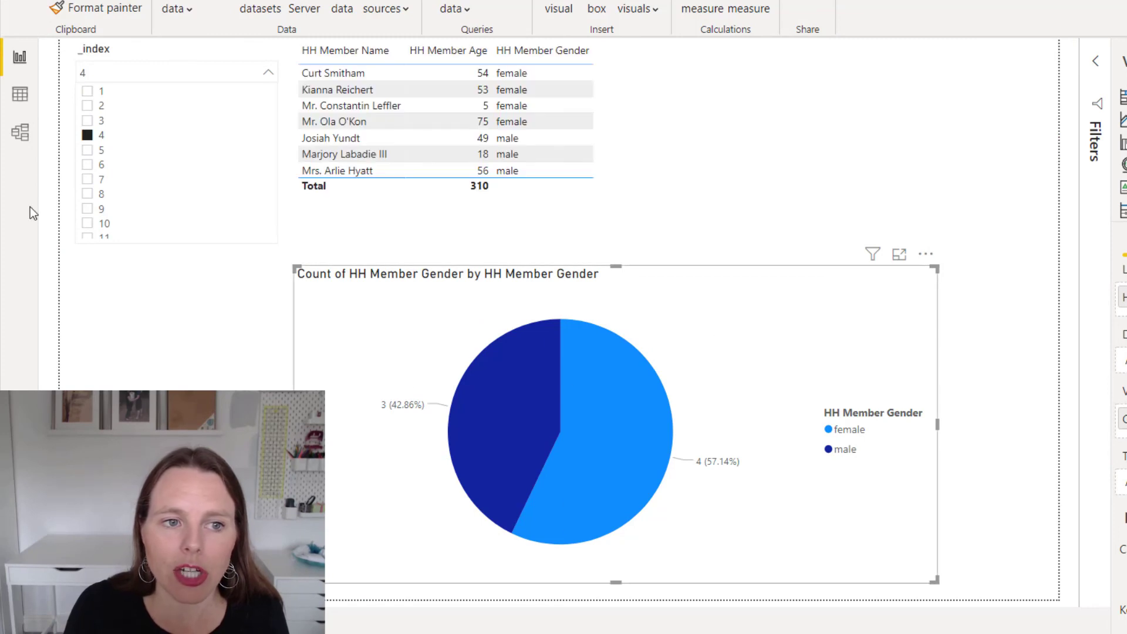
{"action": "left_click", "coordinate": [87, 150]}
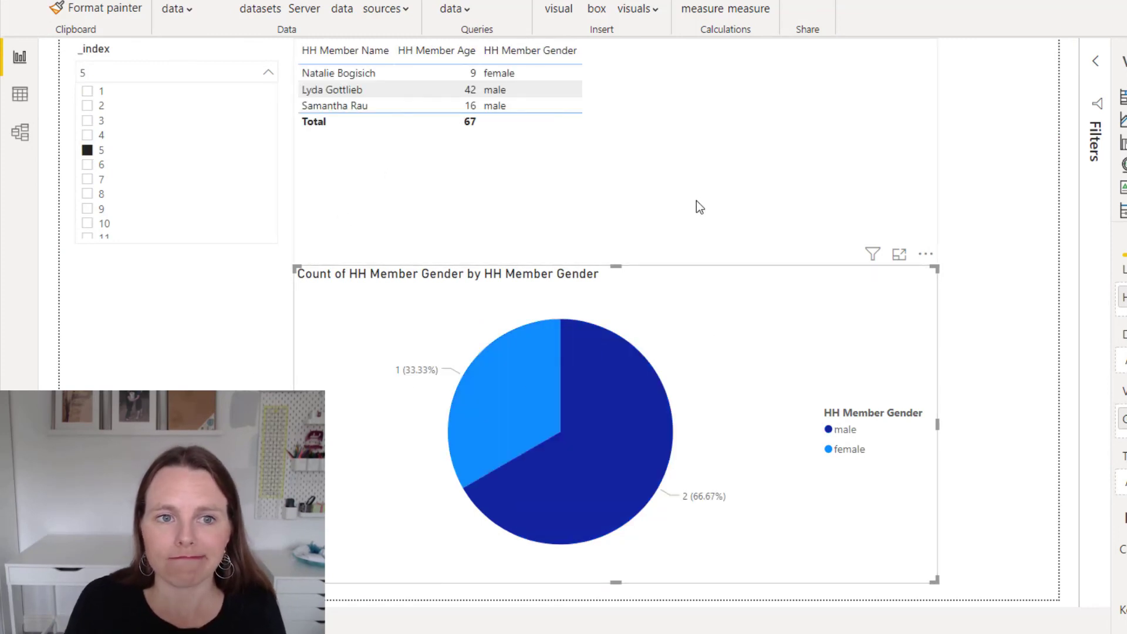